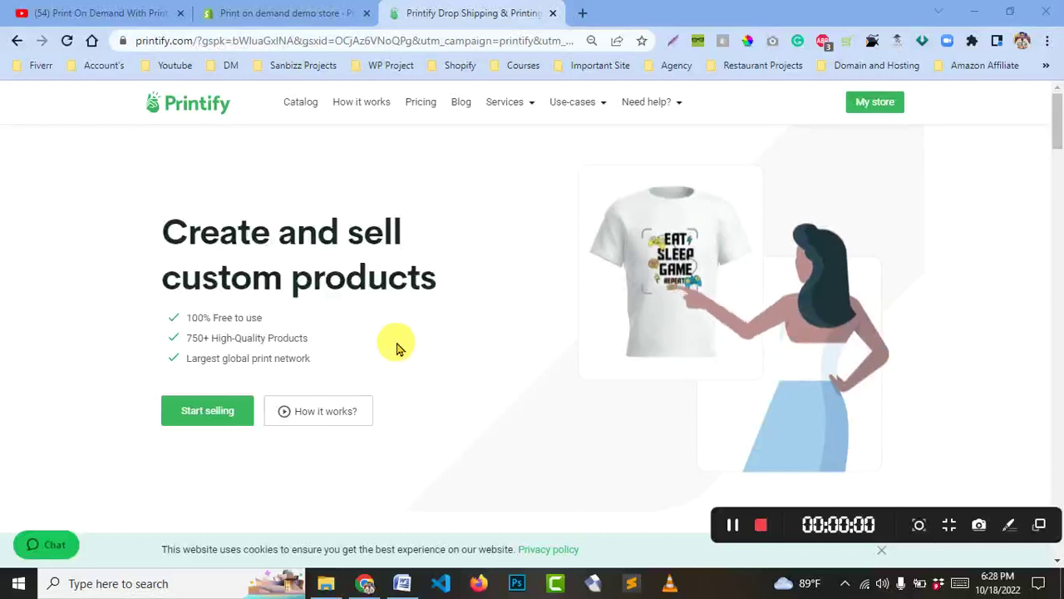
- Review the Print On Demand With Printify playlist on YouTube and the Class 3 topic in the Word document
{"action": "left_click", "coordinate": [75, 10]}
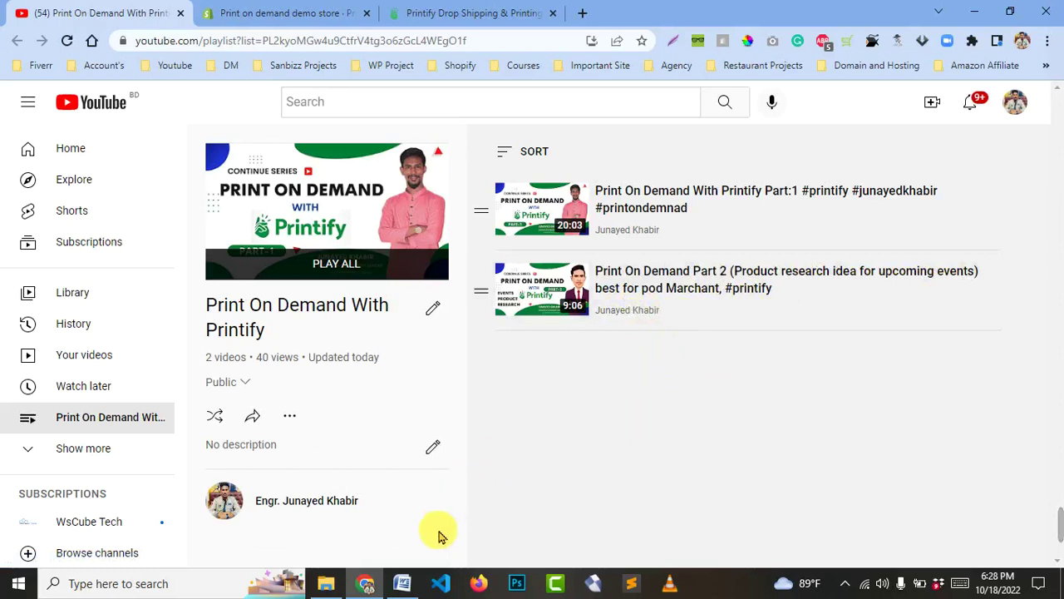
{"action": "left_click", "coordinate": [401, 583]}
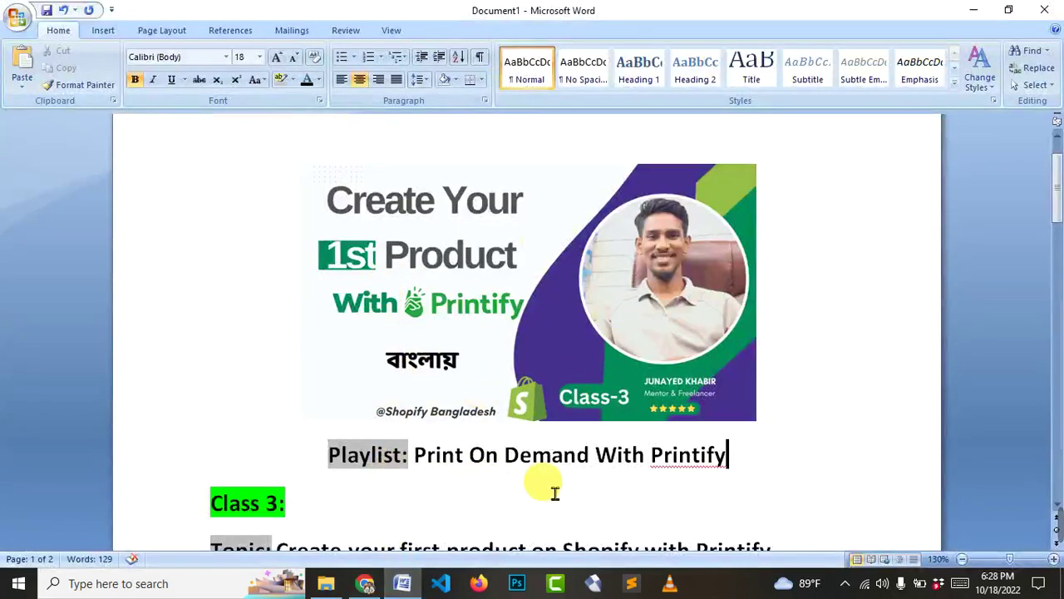
{"action": "scroll", "coordinate": [704, 494], "scroll_direction": "down", "scroll_amount": 3}
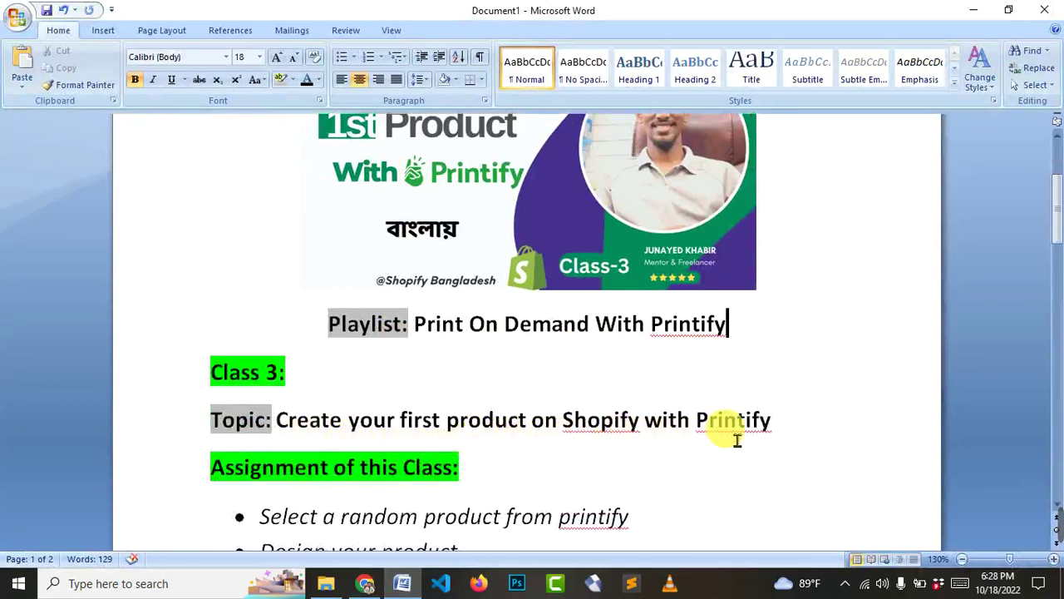
{"action": "scroll", "coordinate": [727, 429], "scroll_direction": "down", "scroll_amount": 1}
{"action": "scroll", "coordinate": [622, 373], "scroll_direction": "up", "scroll_amount": 3}
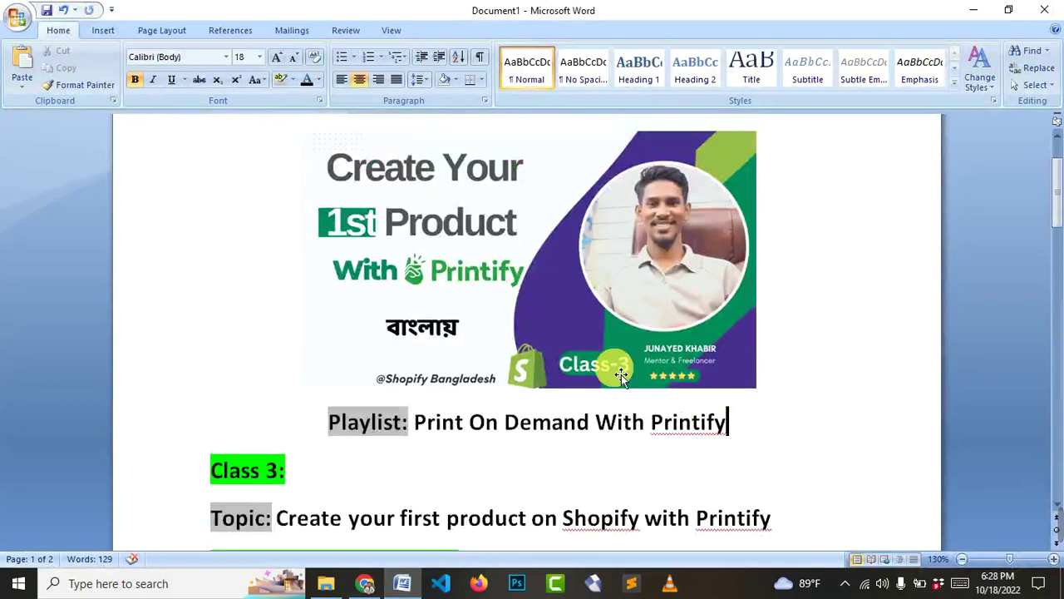
- Switch back to Chrome, bring up the Shopify store's Printify app page, and close the YouTube playlist page
{"action": "left_click", "coordinate": [361, 582]}
{"action": "left_click", "coordinate": [280, 13]}
{"action": "left_click", "coordinate": [470, 13]}
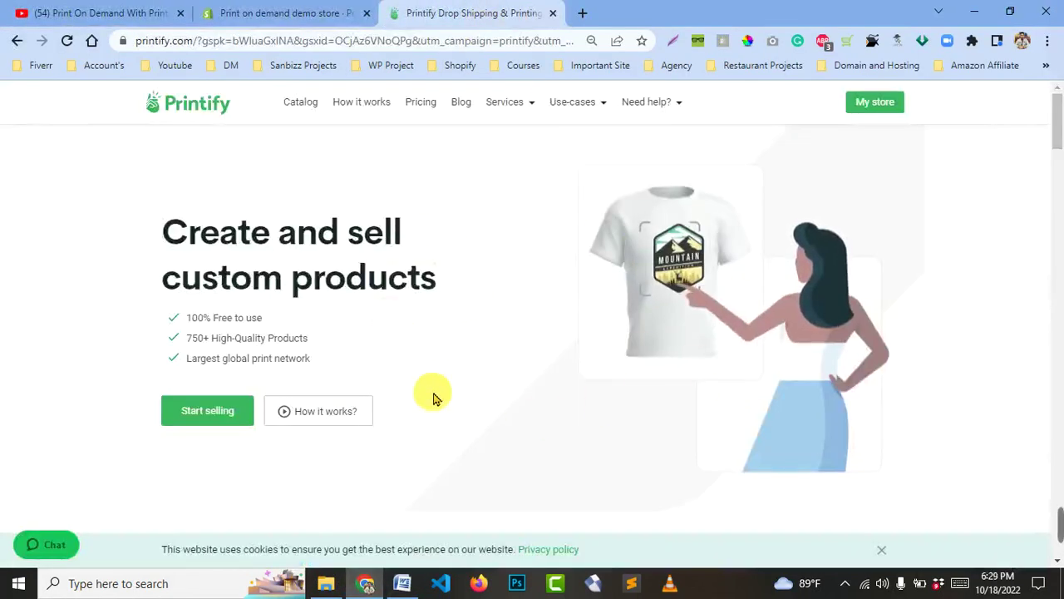
{"action": "left_click", "coordinate": [298, 11]}
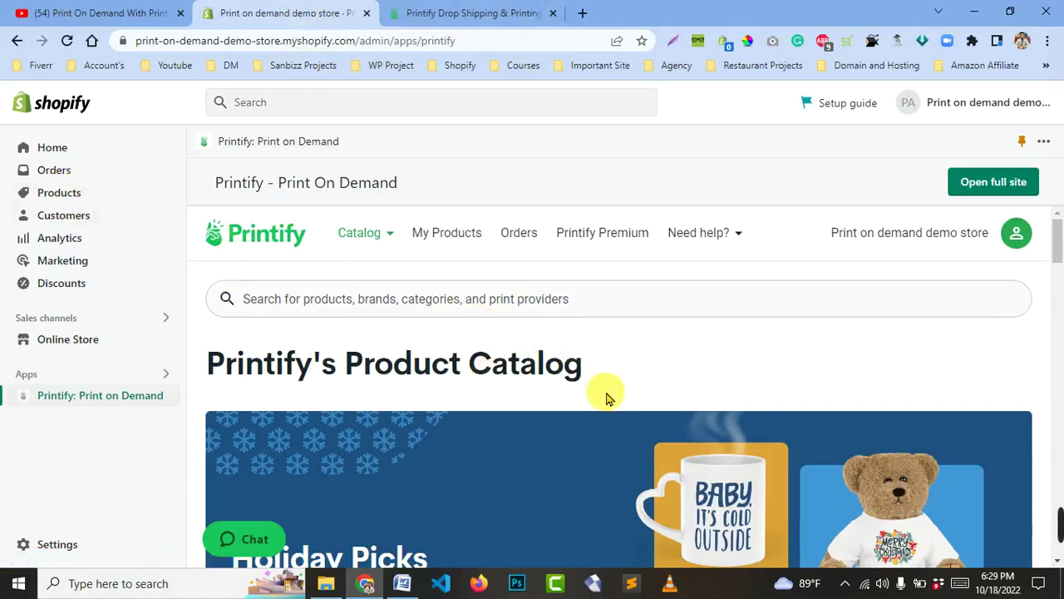
{"action": "left_click", "coordinate": [359, 232]}
{"action": "left_click", "coordinate": [181, 13]}
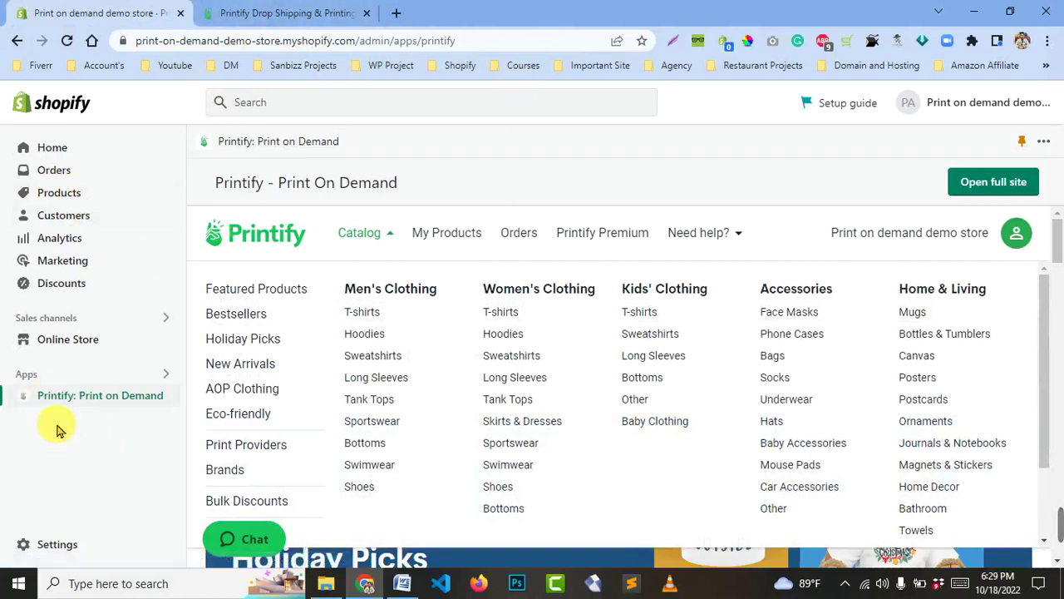
- Glance through the men's T-shirts in the Printify catalog and open the Hoodies category under Men's Clothing
{"action": "left_click", "coordinate": [357, 232]}
{"action": "left_click", "coordinate": [357, 232]}
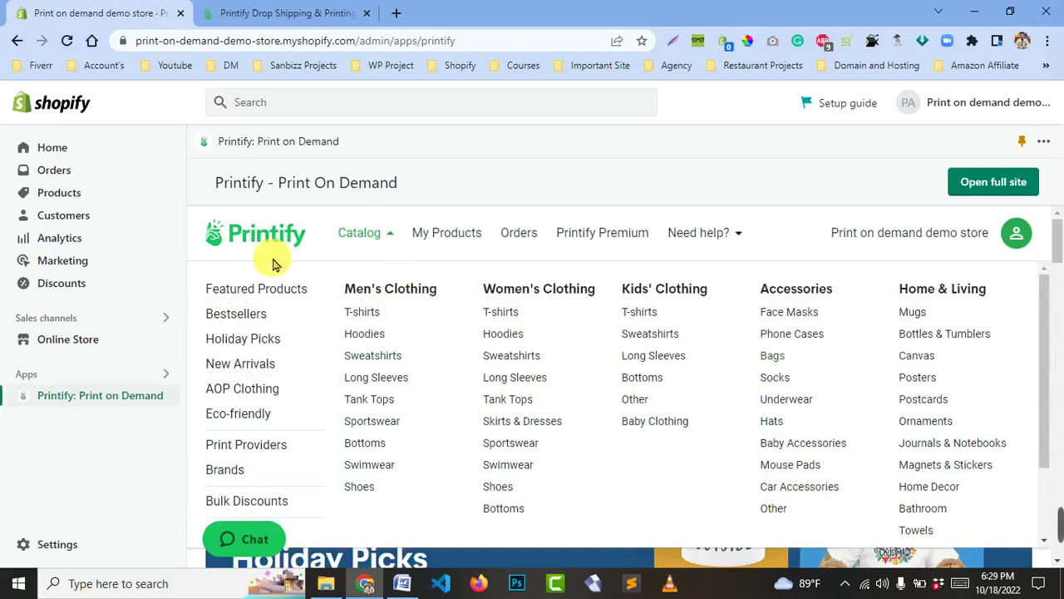
{"action": "left_click", "coordinate": [359, 232]}
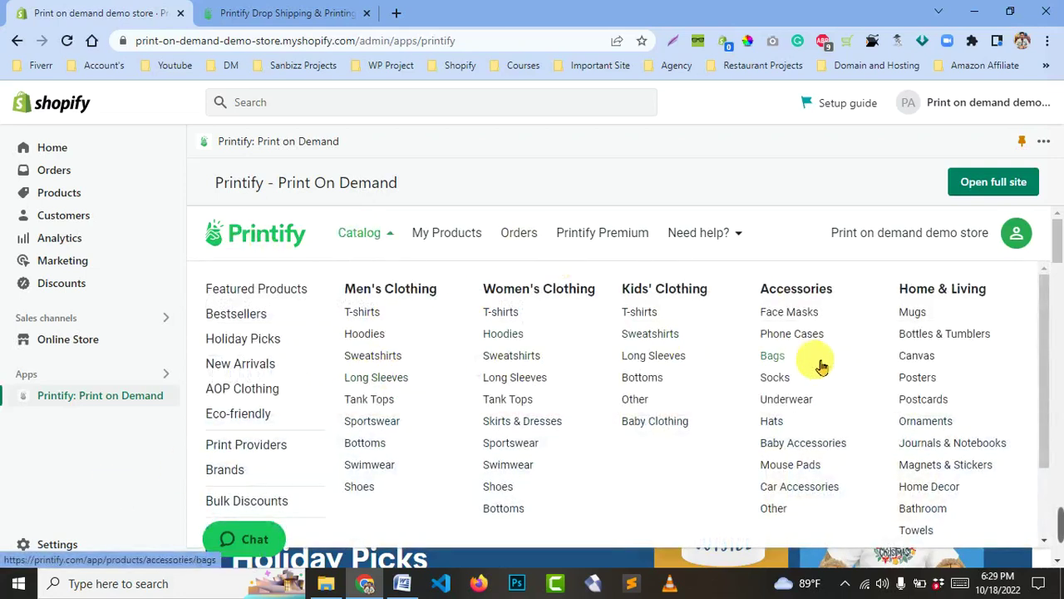
{"action": "left_click", "coordinate": [372, 317]}
{"action": "scroll", "coordinate": [452, 418], "scroll_direction": "down", "scroll_amount": 3}
{"action": "scroll", "coordinate": [399, 249], "scroll_direction": "up", "scroll_amount": 3}
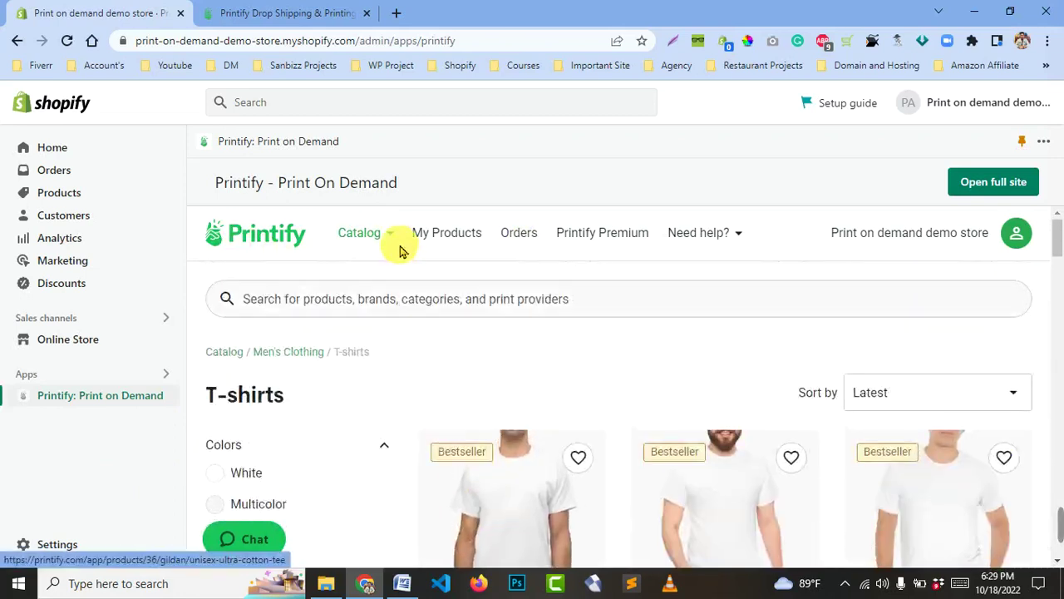
{"action": "mouse_move", "coordinate": [375, 249]}
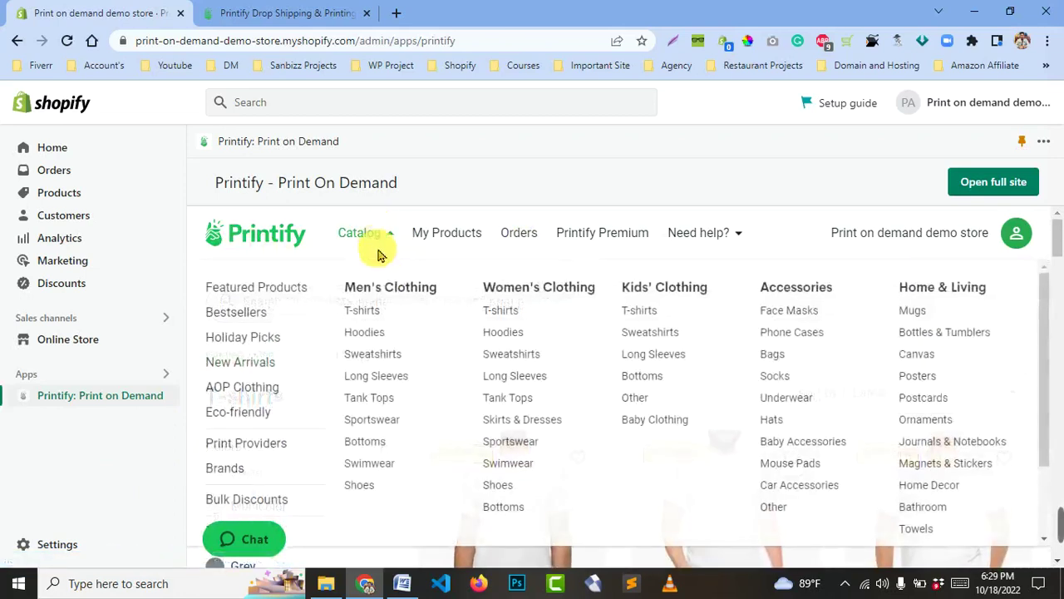
{"action": "left_click", "coordinate": [382, 344]}
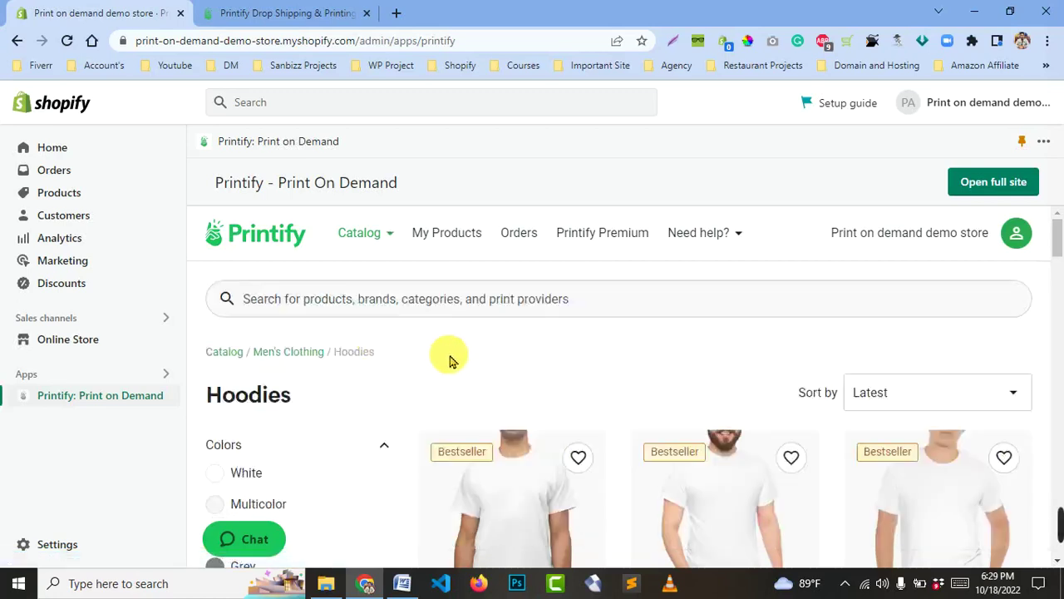
- Switch to the Word document to read the class assignment list, and return to Chrome
{"action": "left_click", "coordinate": [402, 583]}
{"action": "scroll", "coordinate": [370, 416], "scroll_direction": "down", "scroll_amount": 4}
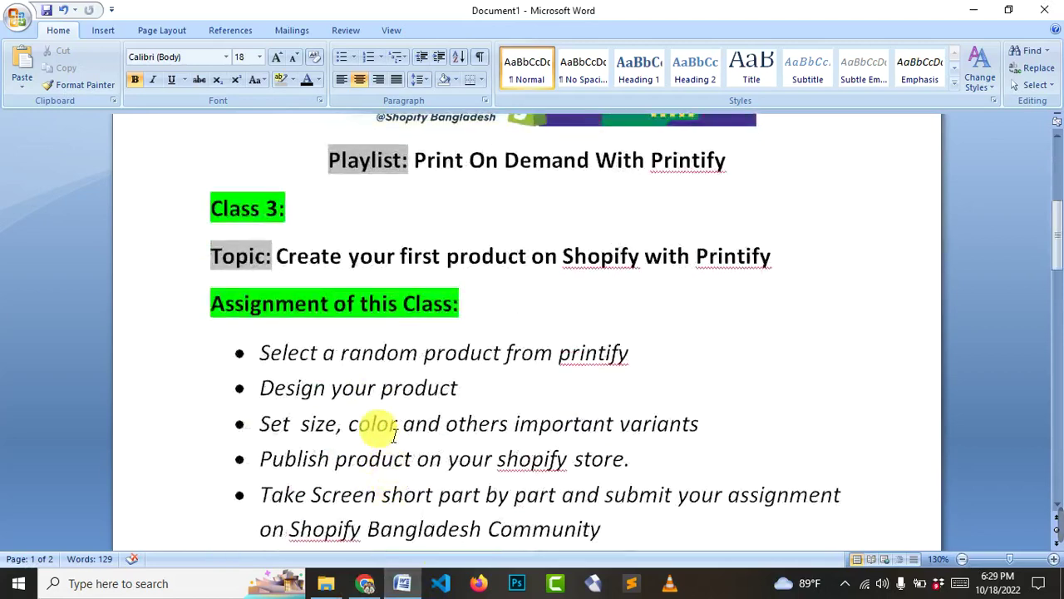
{"action": "scroll", "coordinate": [365, 420], "scroll_direction": "up", "scroll_amount": 1}
{"action": "scroll", "coordinate": [372, 417], "scroll_direction": "down", "scroll_amount": 4}
{"action": "left_click", "coordinate": [366, 582]}
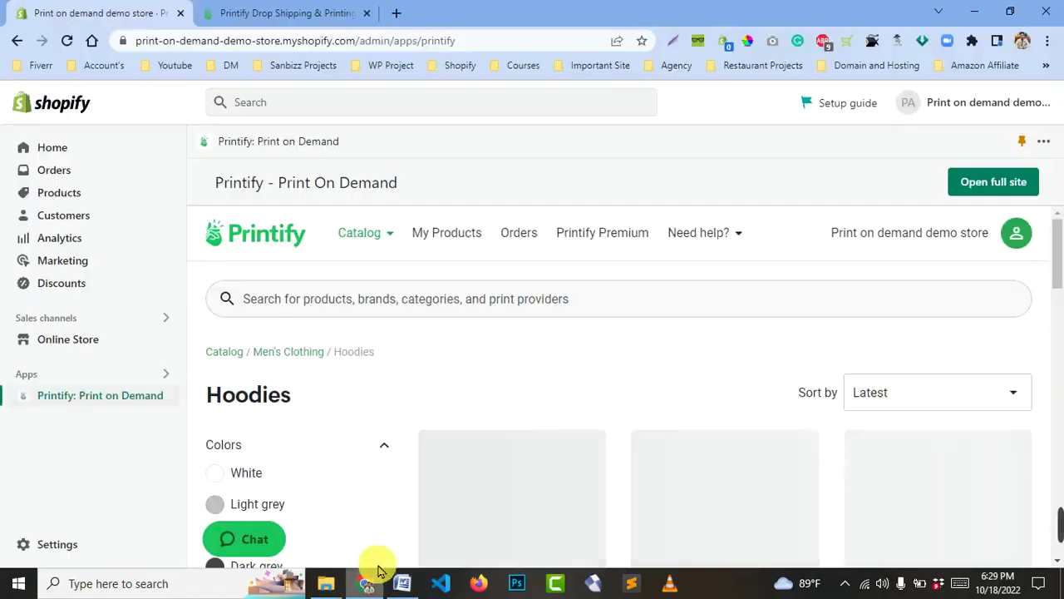
- Look over the first hoodies in the category, including their brands, prices and available sizes
{"action": "scroll", "coordinate": [667, 385], "scroll_direction": "down", "scroll_amount": 2}
{"action": "scroll", "coordinate": [432, 437], "scroll_direction": "up", "scroll_amount": 2}
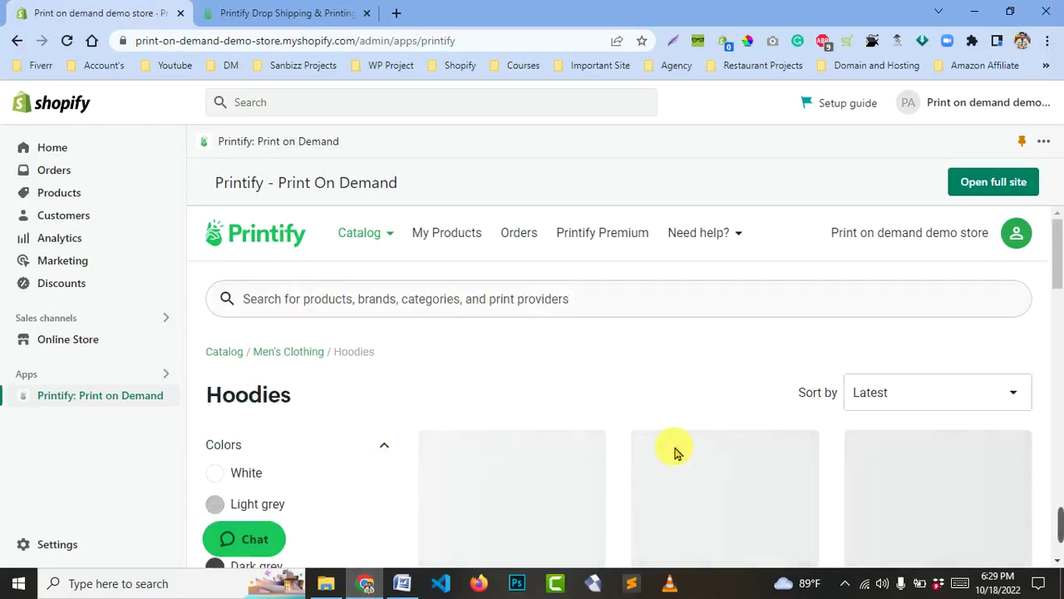
{"action": "scroll", "coordinate": [690, 424], "scroll_direction": "down", "scroll_amount": 3}
{"action": "scroll", "coordinate": [574, 424], "scroll_direction": "up", "scroll_amount": 1}
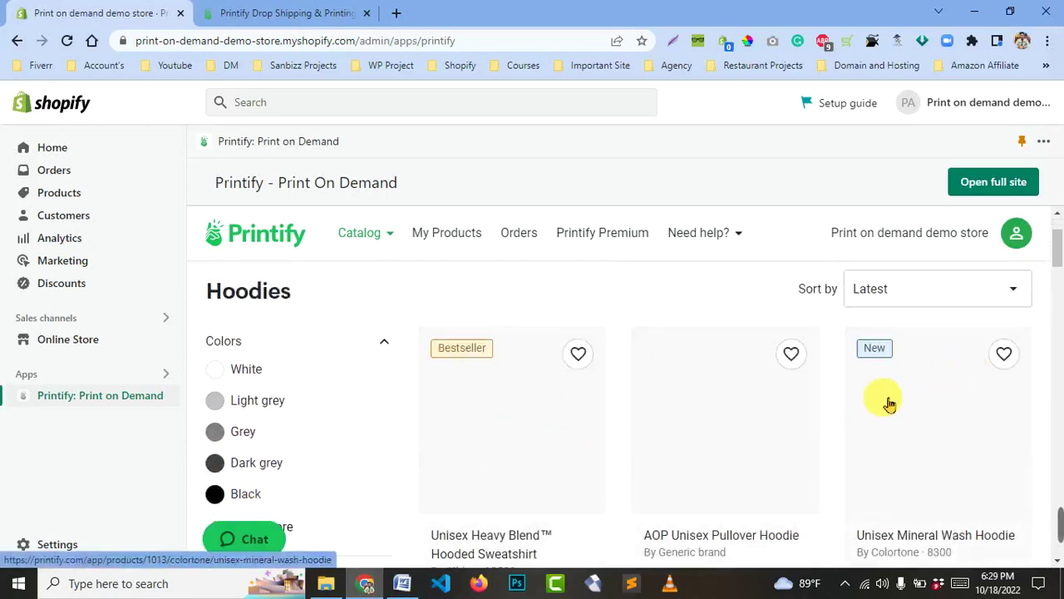
{"action": "scroll", "coordinate": [603, 412], "scroll_direction": "down", "scroll_amount": 3}
{"action": "scroll", "coordinate": [599, 399], "scroll_direction": "up", "scroll_amount": 3}
{"action": "scroll", "coordinate": [648, 436], "scroll_direction": "down", "scroll_amount": 1}
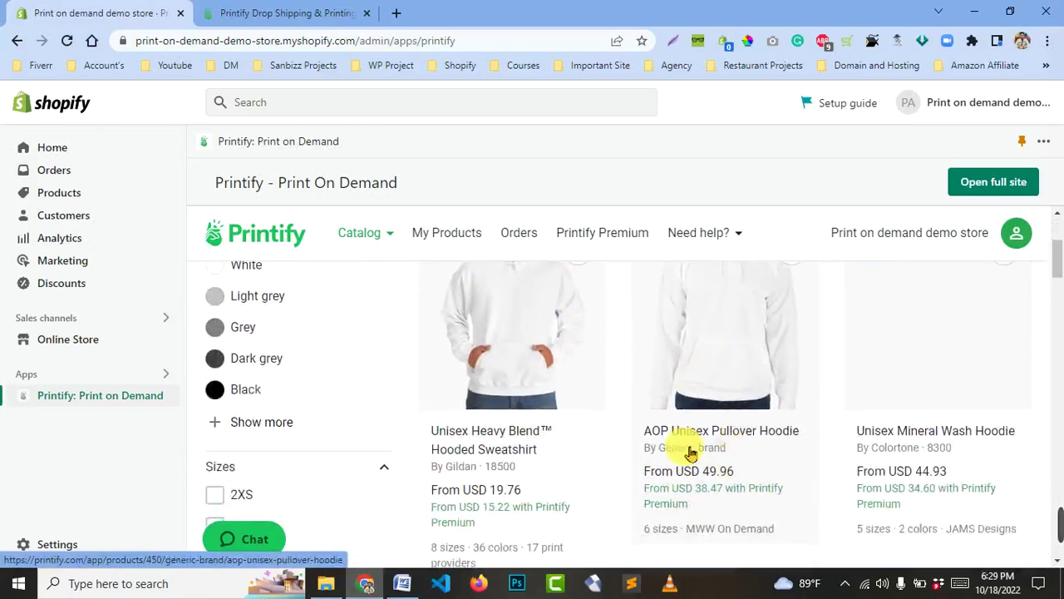
{"action": "scroll", "coordinate": [322, 380], "scroll_direction": "up", "scroll_amount": 1}
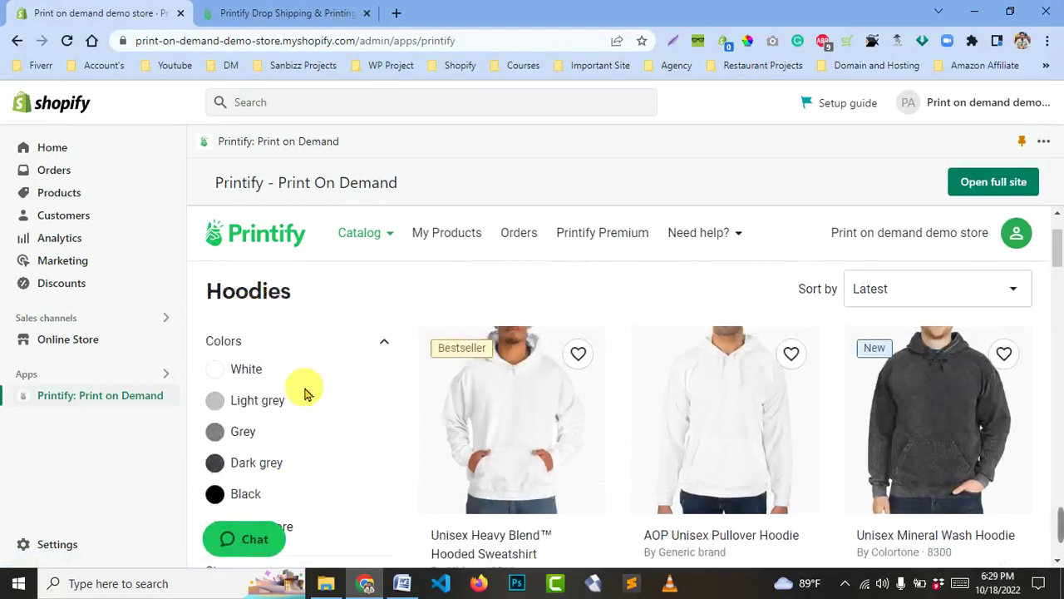
- Examine the hoodie filters for sizes, print areas, fulfillment locations, print type, brands, print providers and discount
{"action": "scroll", "coordinate": [283, 429], "scroll_direction": "down", "scroll_amount": 3}
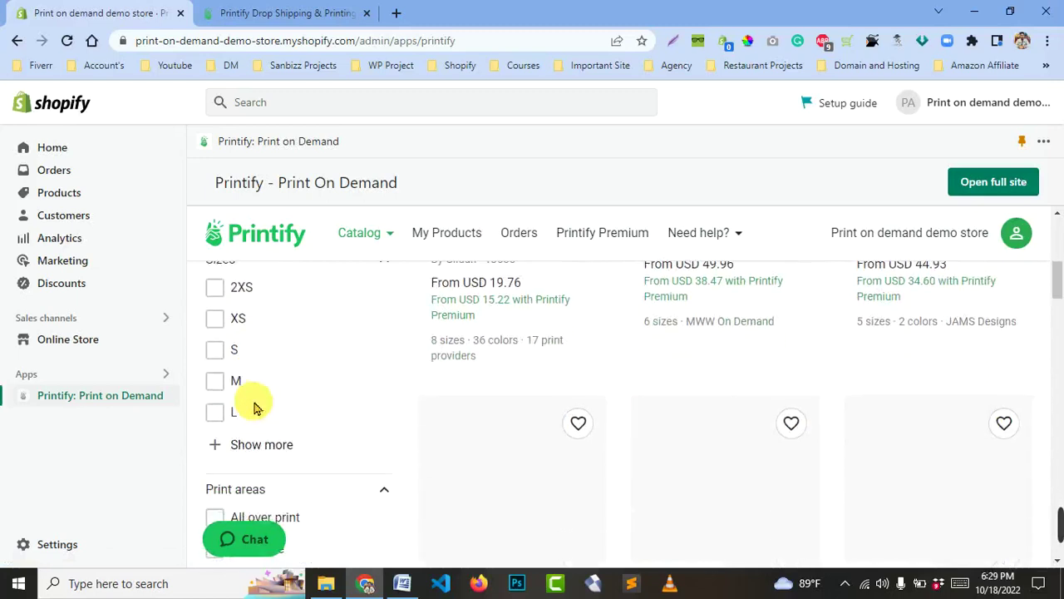
{"action": "scroll", "coordinate": [264, 339], "scroll_direction": "up", "scroll_amount": 1}
{"action": "scroll", "coordinate": [254, 395], "scroll_direction": "down", "scroll_amount": 3}
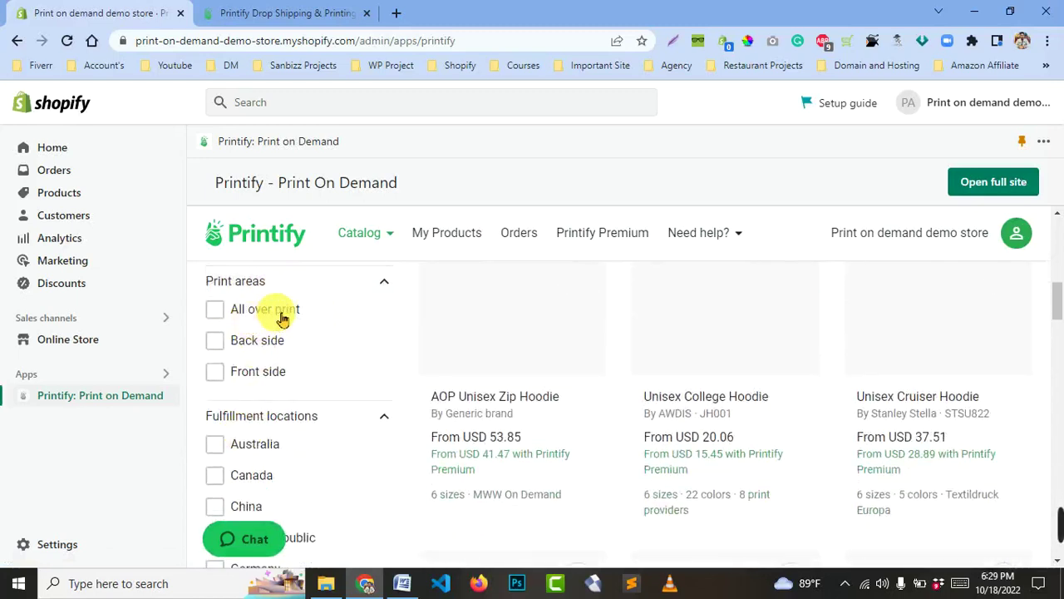
{"action": "scroll", "coordinate": [274, 424], "scroll_direction": "down", "scroll_amount": 1}
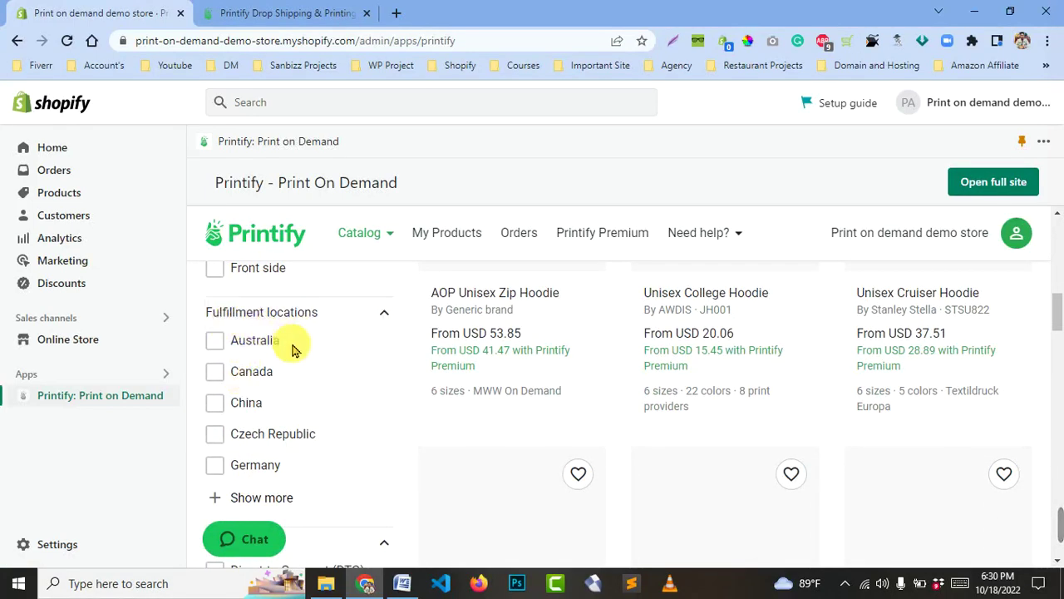
{"action": "scroll", "coordinate": [291, 350], "scroll_direction": "down", "scroll_amount": 1}
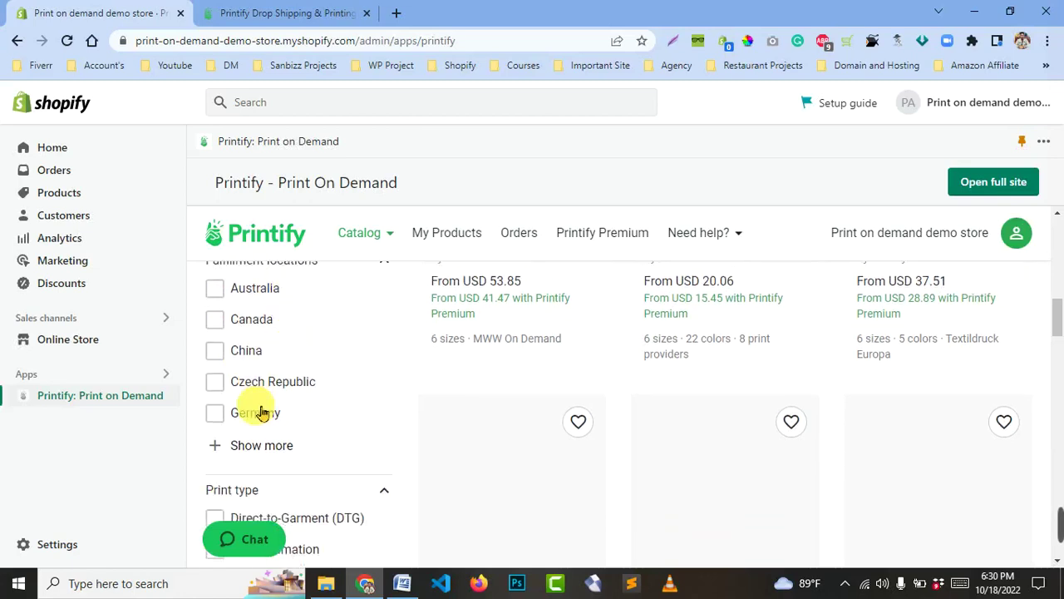
{"action": "scroll", "coordinate": [260, 413], "scroll_direction": "down", "scroll_amount": 2}
{"action": "scroll", "coordinate": [258, 414], "scroll_direction": "down", "scroll_amount": 1}
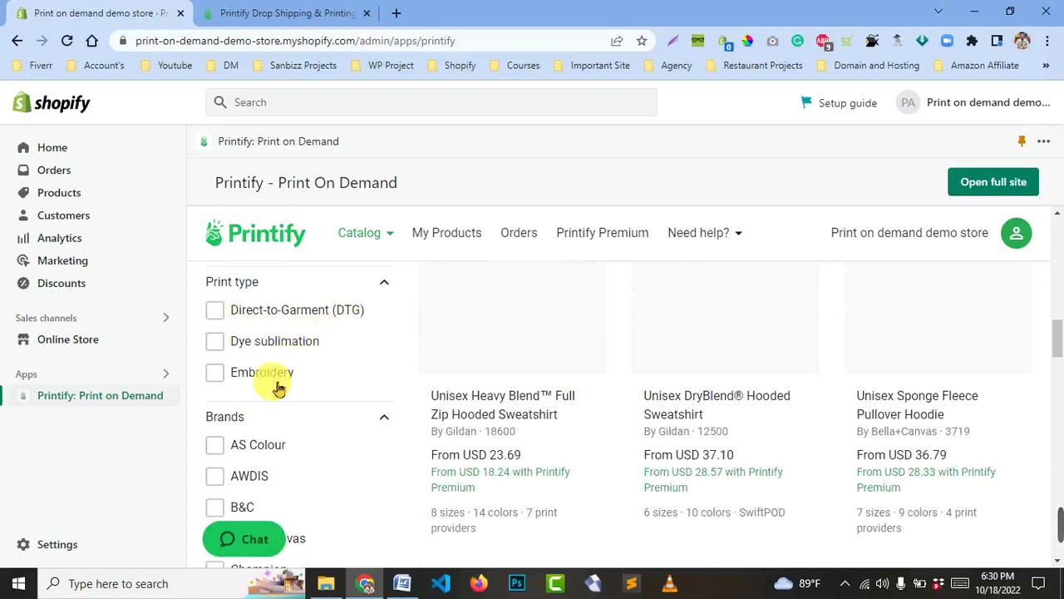
{"action": "scroll", "coordinate": [281, 384], "scroll_direction": "down", "scroll_amount": 1}
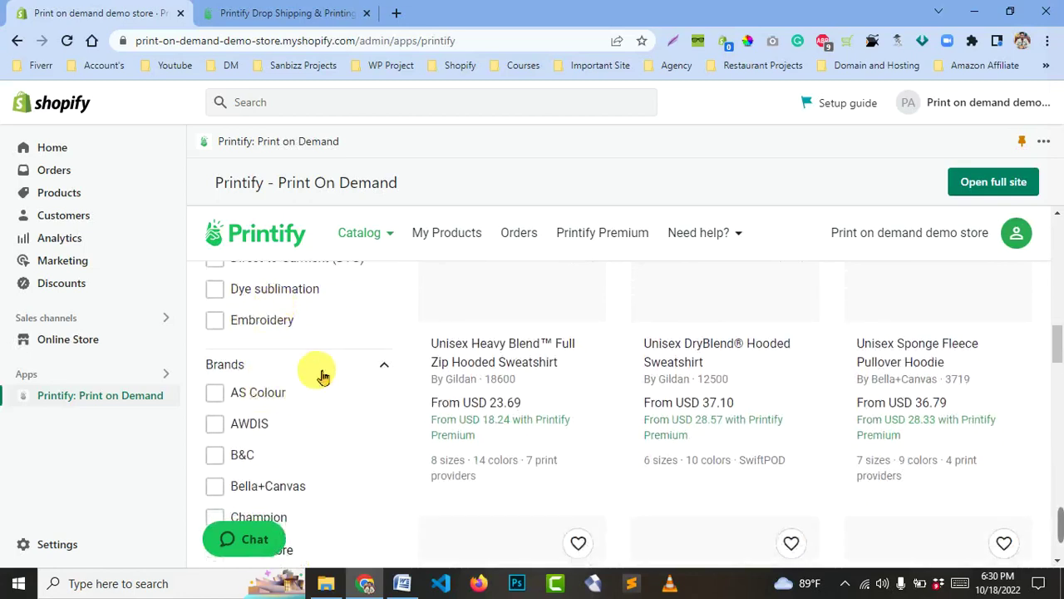
{"action": "scroll", "coordinate": [279, 396], "scroll_direction": "down", "scroll_amount": 2}
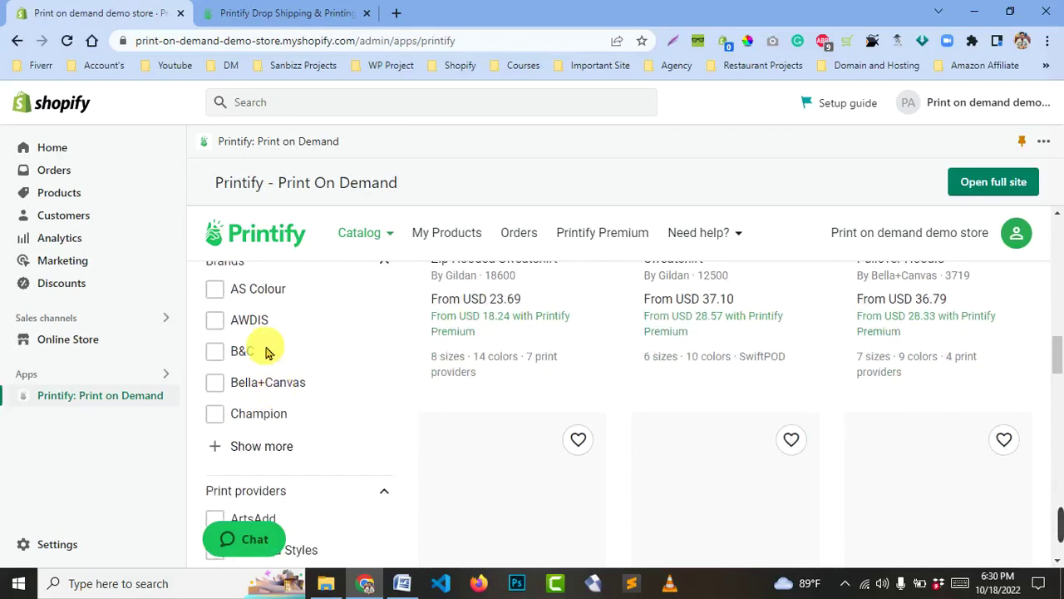
{"action": "scroll", "coordinate": [255, 404], "scroll_direction": "down", "scroll_amount": 1}
{"action": "scroll", "coordinate": [263, 342], "scroll_direction": "up", "scroll_amount": 2}
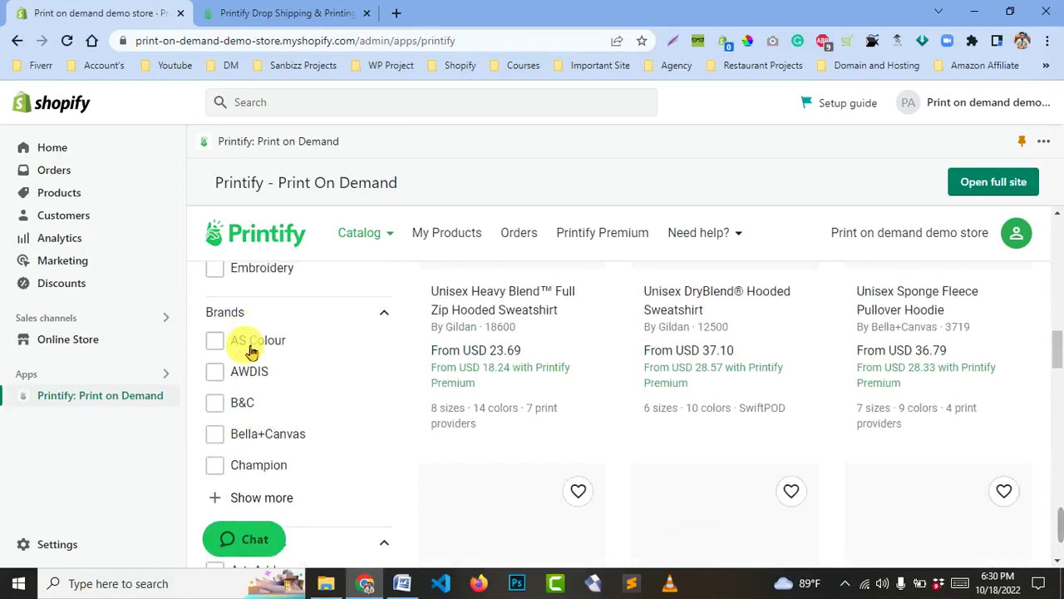
{"action": "scroll", "coordinate": [251, 351], "scroll_direction": "down", "scroll_amount": 7}
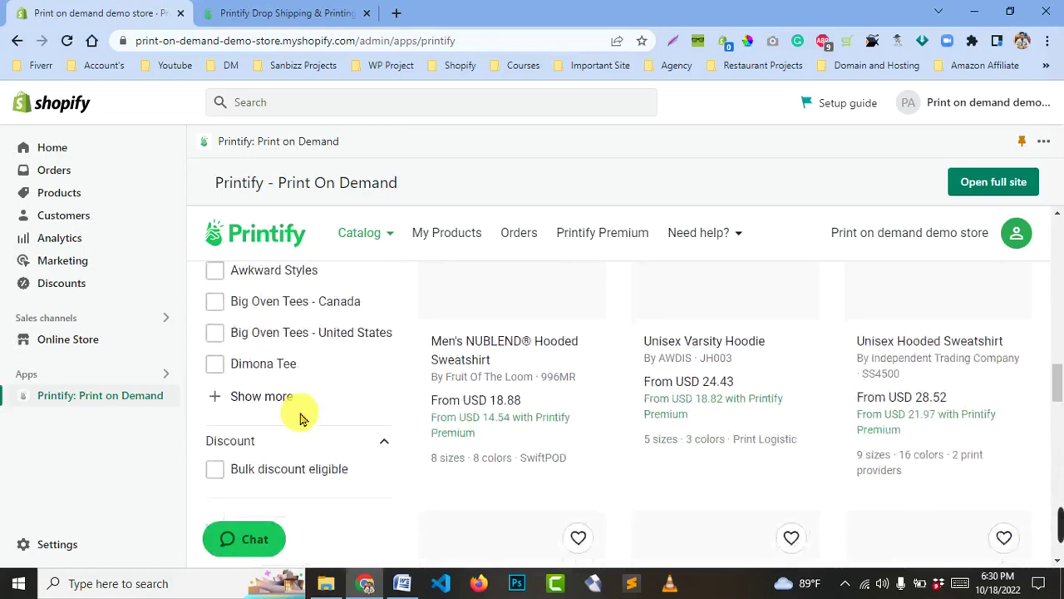
{"action": "scroll", "coordinate": [286, 399], "scroll_direction": "down", "scroll_amount": 1}
{"action": "scroll", "coordinate": [264, 357], "scroll_direction": "up", "scroll_amount": 1}
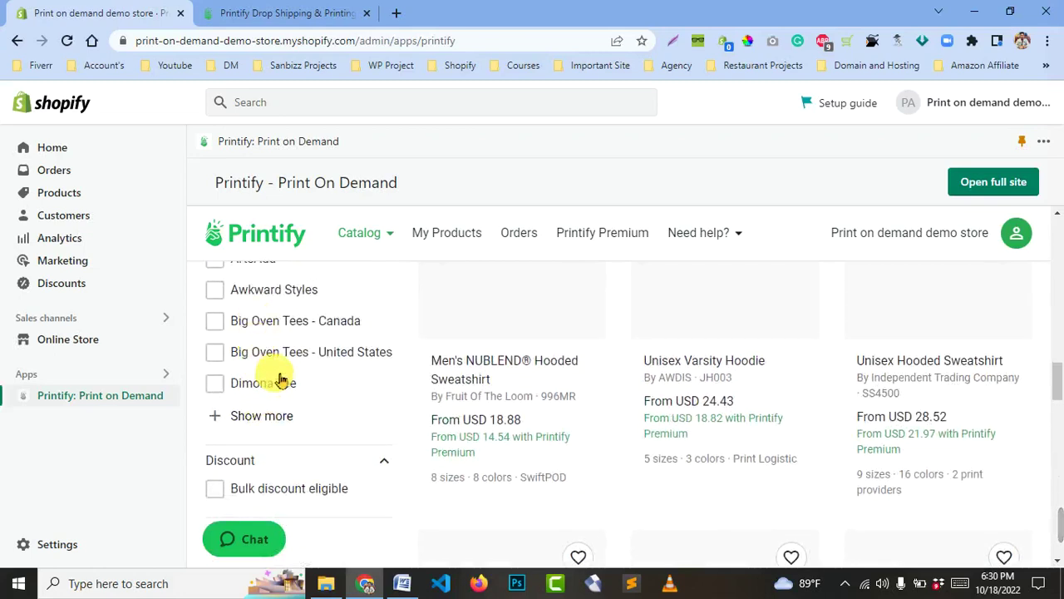
{"action": "scroll", "coordinate": [281, 374], "scroll_direction": "up", "scroll_amount": 2}
- Open the product page of the Unisex Heavy Blend Hooded Sweatshirt by Gildan
{"action": "scroll", "coordinate": [630, 432], "scroll_direction": "down", "scroll_amount": 15}
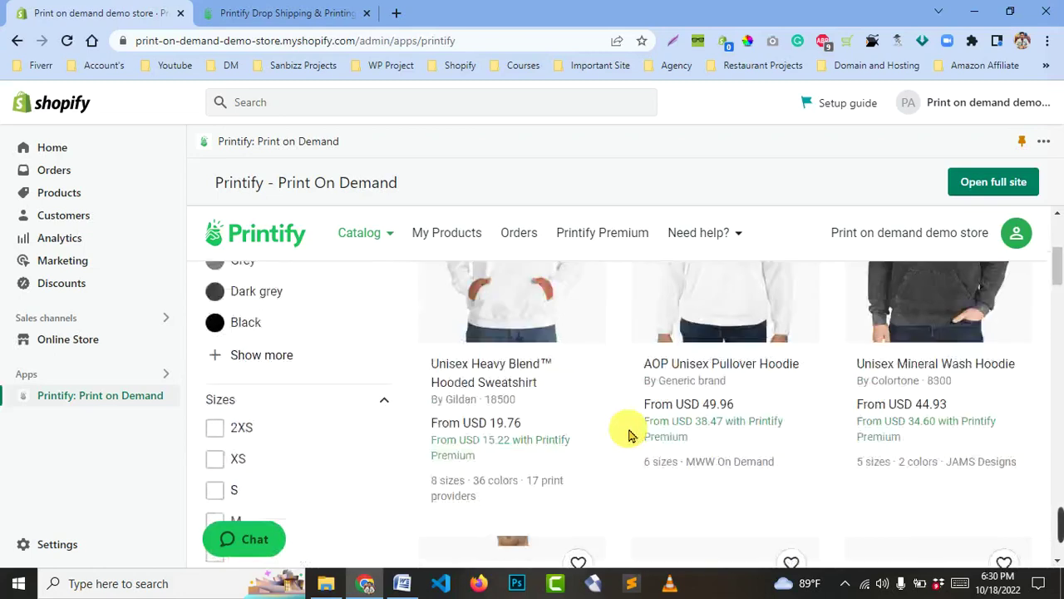
{"action": "scroll", "coordinate": [629, 431], "scroll_direction": "up", "scroll_amount": 3}
{"action": "scroll", "coordinate": [445, 396], "scroll_direction": "down", "scroll_amount": 3}
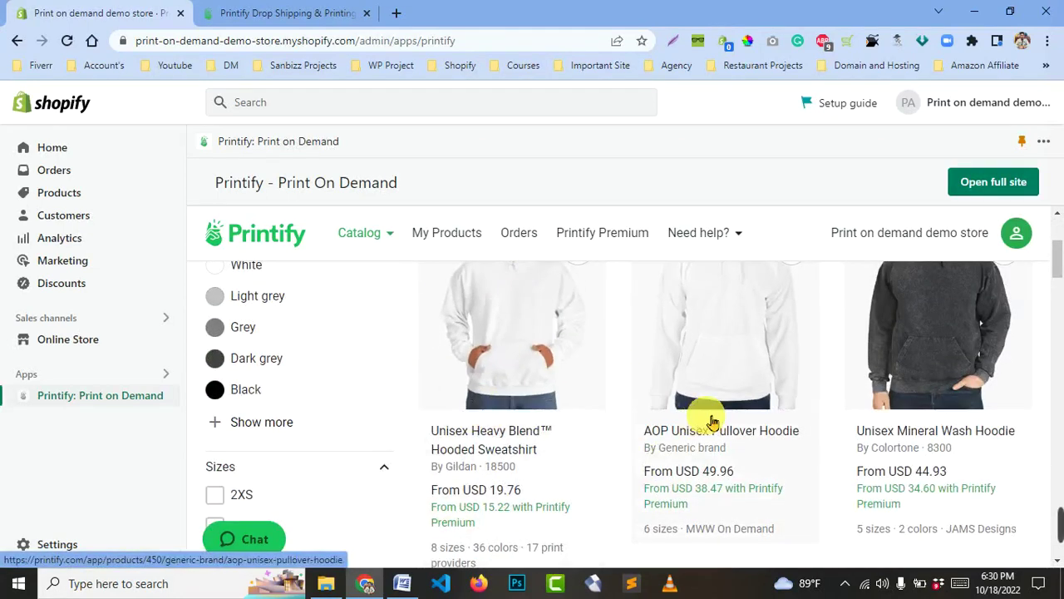
{"action": "left_click", "coordinate": [530, 360]}
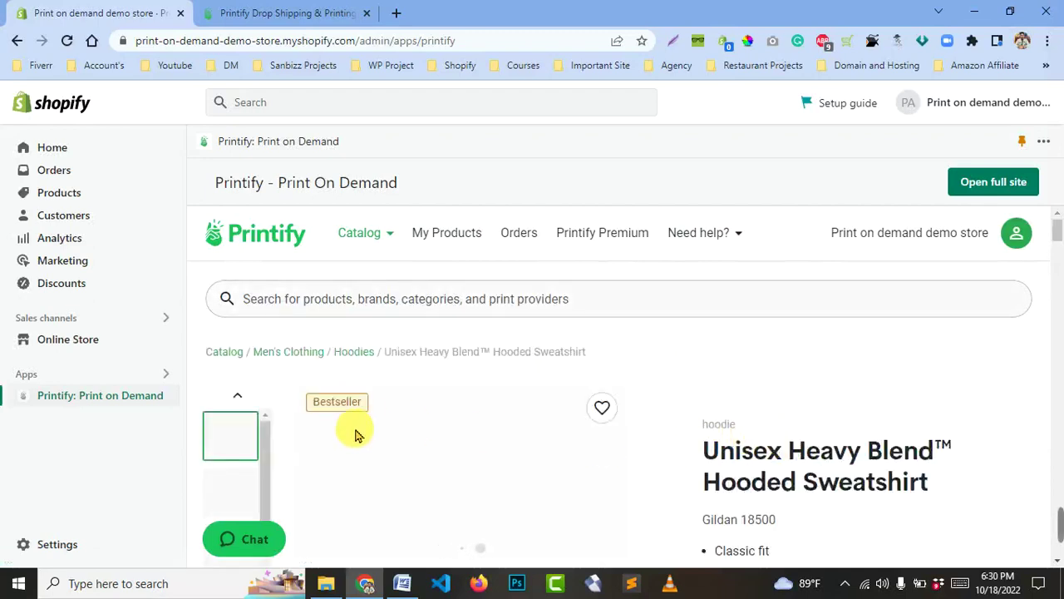
- Compare the higher-ranked print providers for the hooded sweatshirt by location, price, shipping, production time, sizes and colors
{"action": "scroll", "coordinate": [784, 457], "scroll_direction": "down", "scroll_amount": 2}
{"action": "scroll", "coordinate": [786, 413], "scroll_direction": "up", "scroll_amount": 1}
{"action": "scroll", "coordinate": [790, 416], "scroll_direction": "down", "scroll_amount": 6}
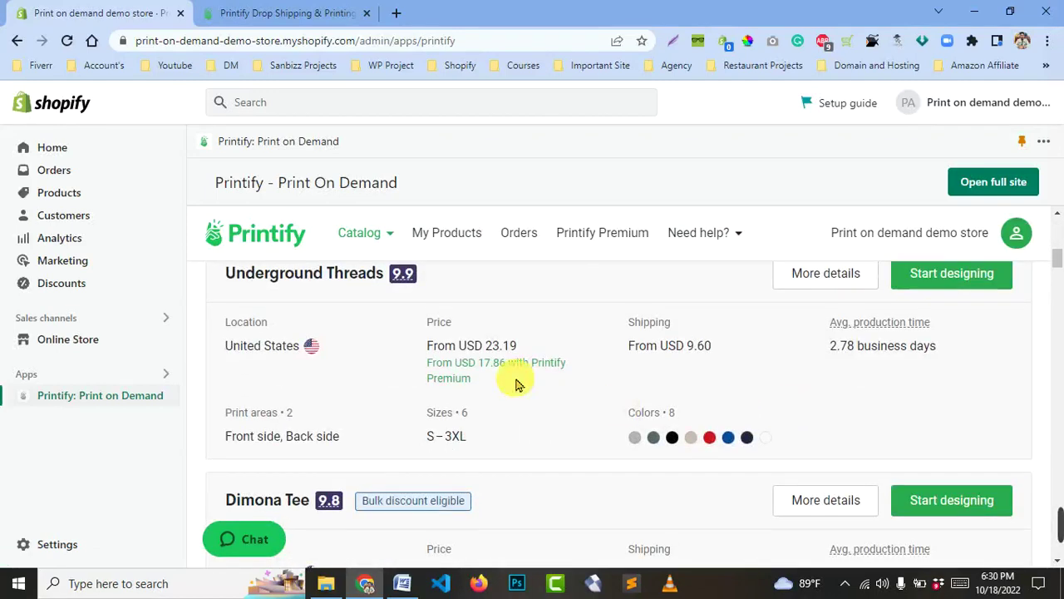
{"action": "scroll", "coordinate": [337, 444], "scroll_direction": "up", "scroll_amount": 1}
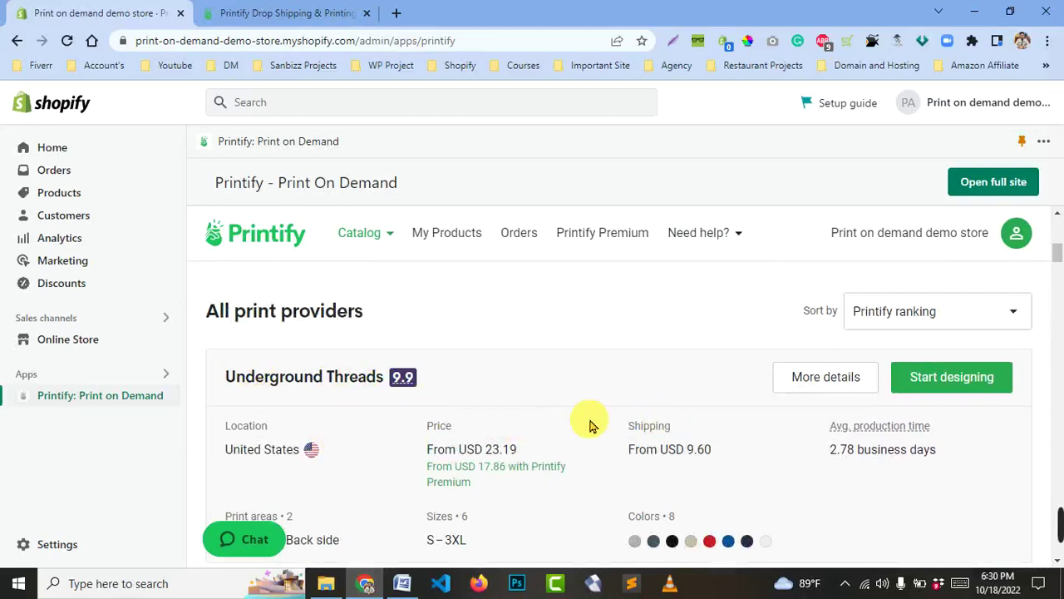
{"action": "scroll", "coordinate": [582, 419], "scroll_direction": "down", "scroll_amount": 1}
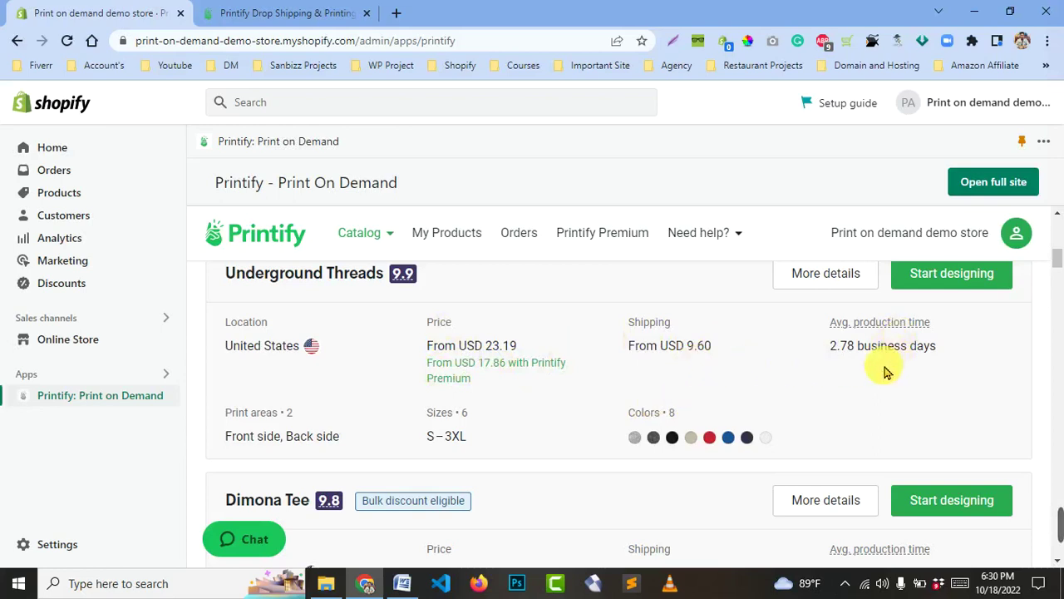
{"action": "scroll", "coordinate": [885, 371], "scroll_direction": "down", "scroll_amount": 3}
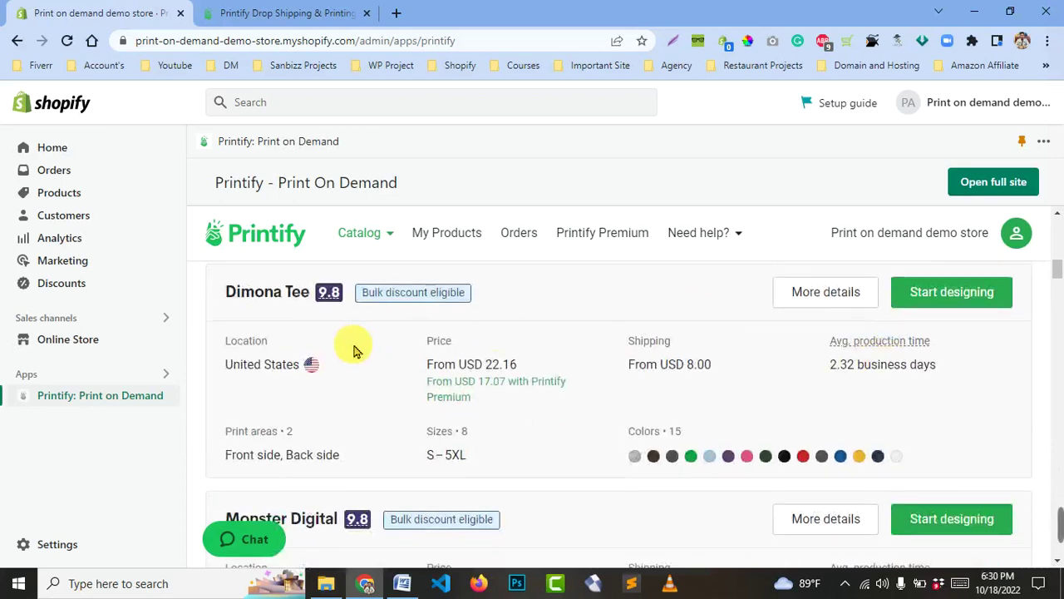
{"action": "scroll", "coordinate": [533, 380], "scroll_direction": "down", "scroll_amount": 5}
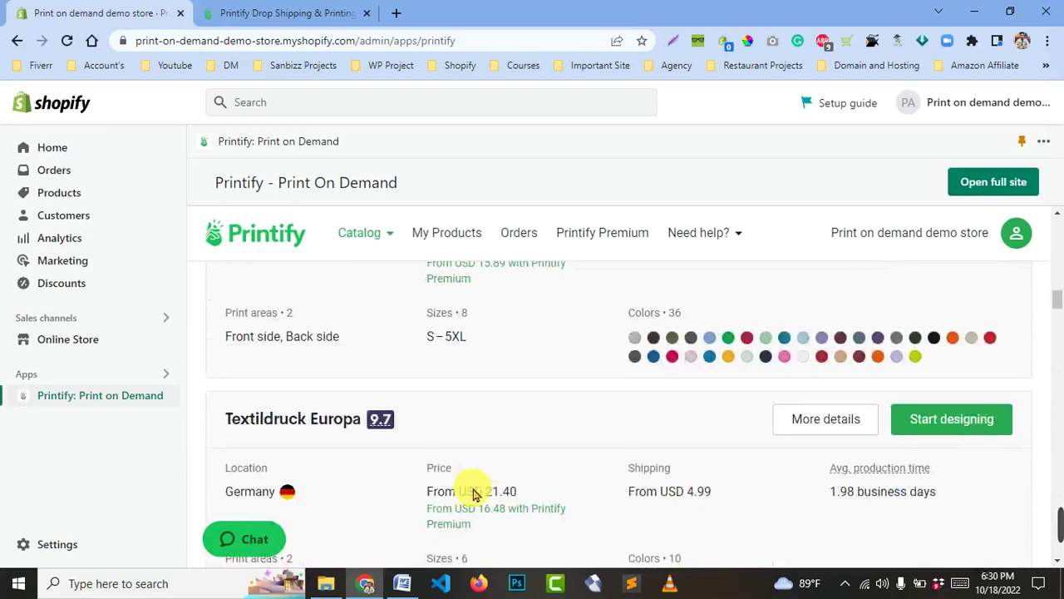
{"action": "scroll", "coordinate": [470, 483], "scroll_direction": "down", "scroll_amount": 3}
{"action": "scroll", "coordinate": [463, 475], "scroll_direction": "up", "scroll_amount": 1}
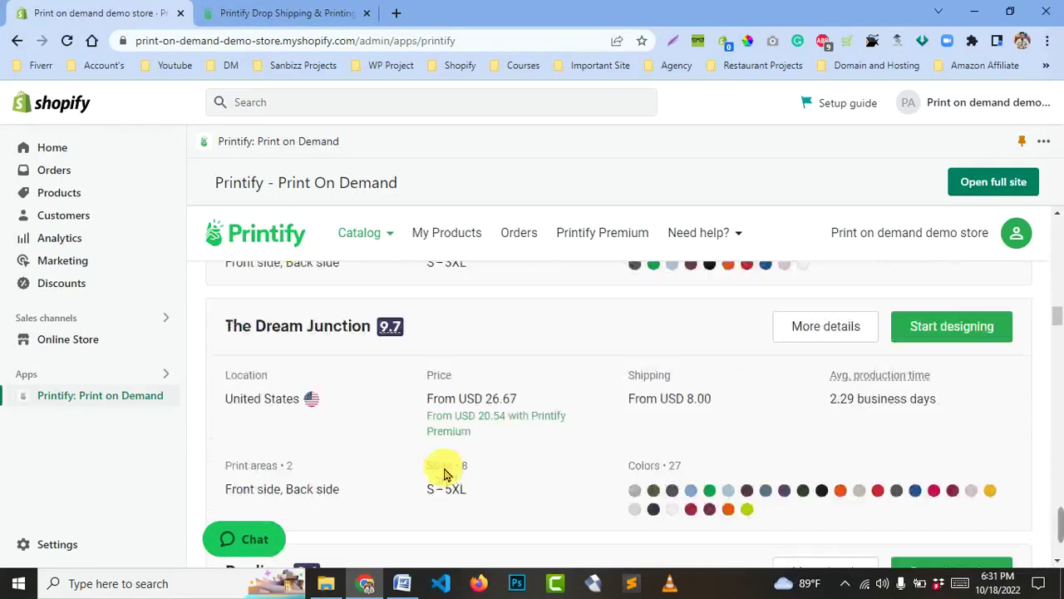
{"action": "scroll", "coordinate": [444, 473], "scroll_direction": "down", "scroll_amount": 1}
{"action": "scroll", "coordinate": [506, 408], "scroll_direction": "down", "scroll_amount": 3}
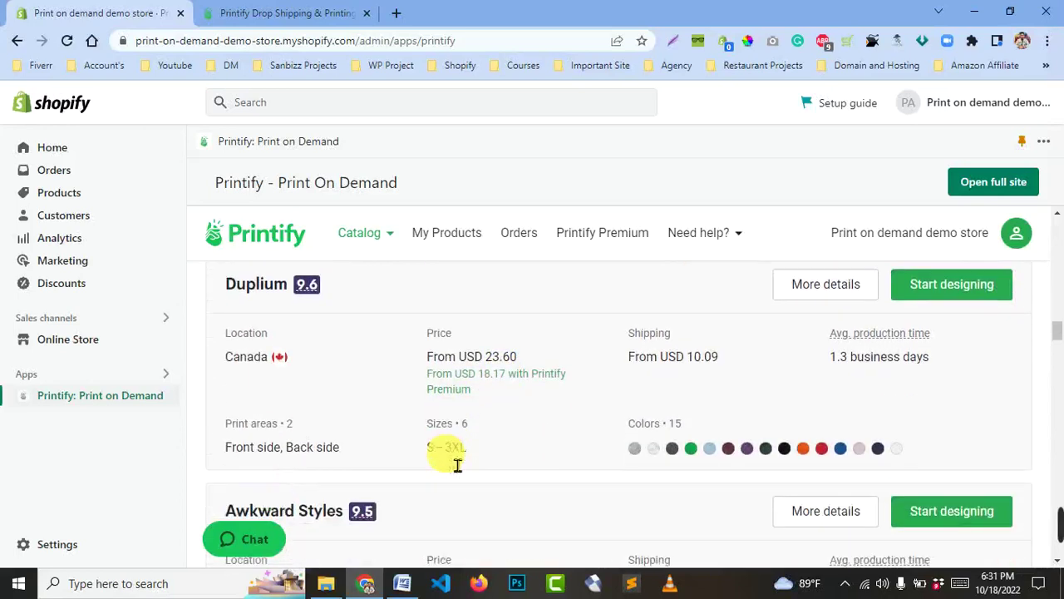
{"action": "scroll", "coordinate": [516, 428], "scroll_direction": "up", "scroll_amount": 3}
{"action": "scroll", "coordinate": [1026, 349], "scroll_direction": "up", "scroll_amount": 1}
{"action": "scroll", "coordinate": [1039, 316], "scroll_direction": "down", "scroll_amount": 4}
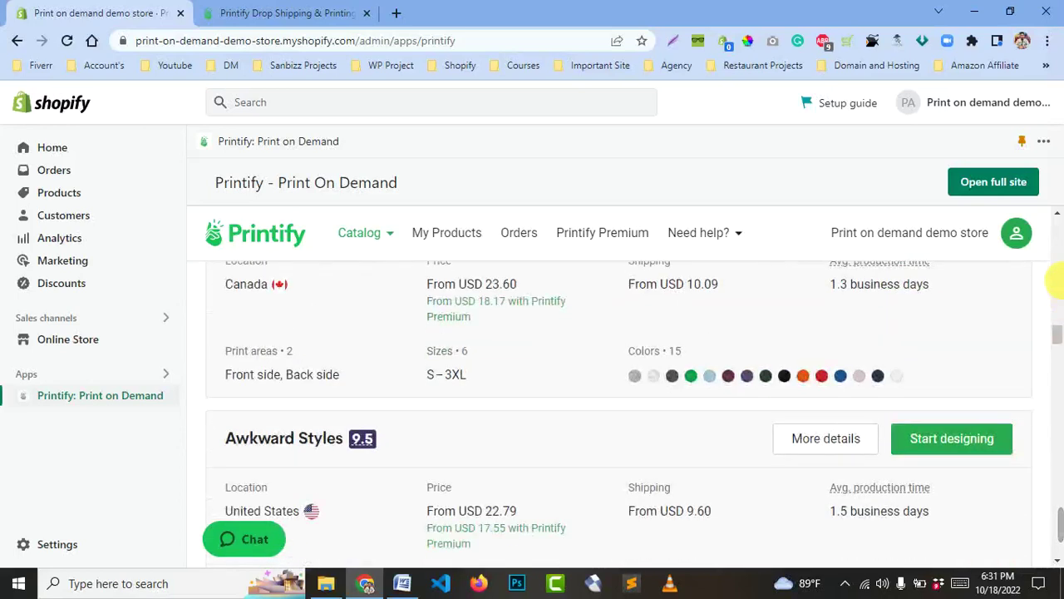
- Return to the start of the product page and go through the complete list of print providers down to Printforia
{"action": "left_click_drag", "start_coordinate": [1055, 327], "coordinate": [1017, 231]}
{"action": "scroll", "coordinate": [751, 418], "scroll_direction": "down", "scroll_amount": 5}
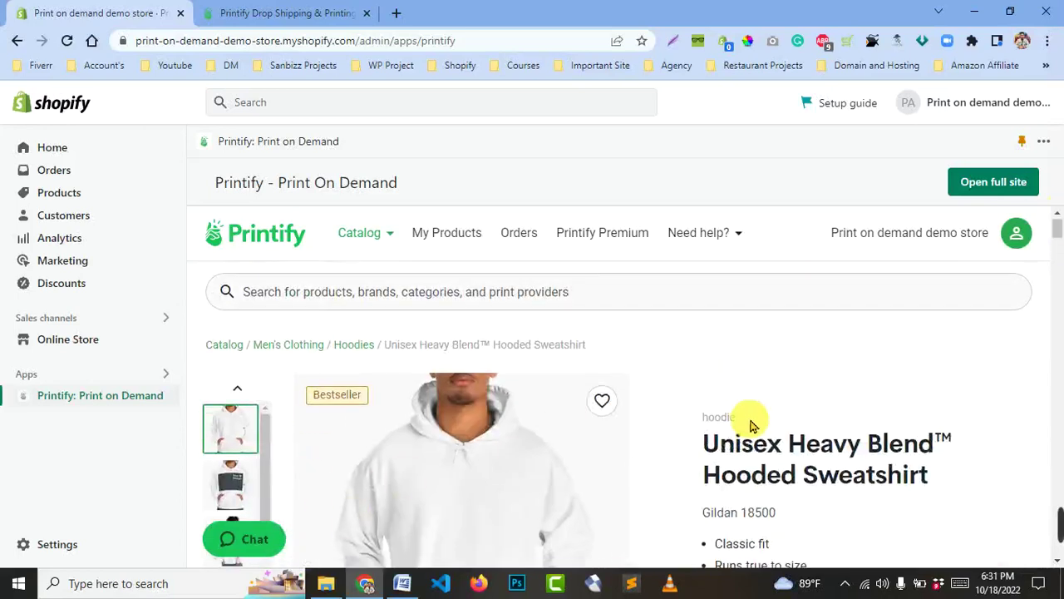
{"action": "scroll", "coordinate": [757, 480], "scroll_direction": "down", "scroll_amount": 10}
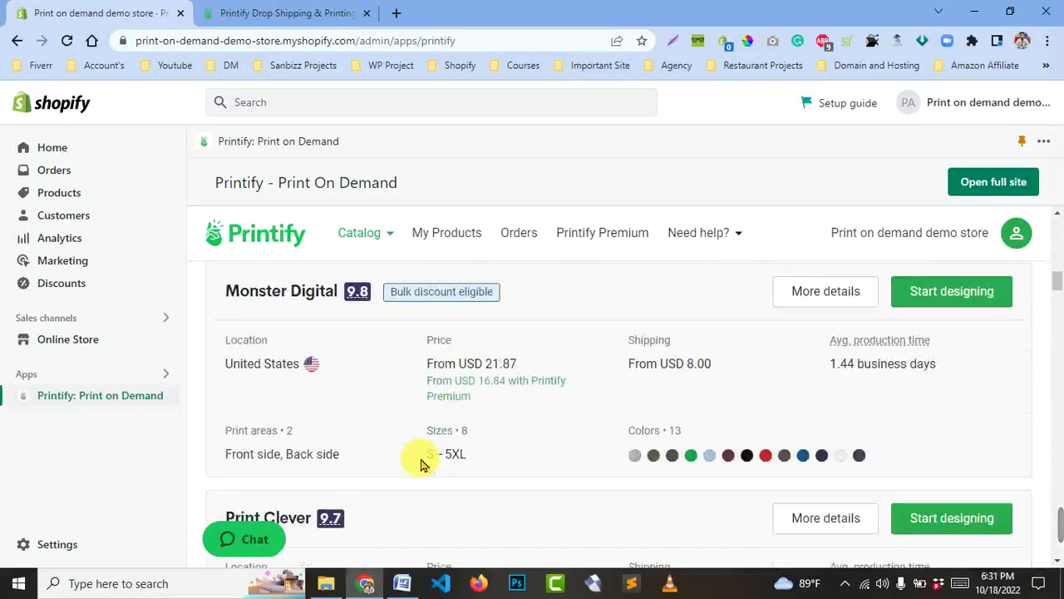
{"action": "scroll", "coordinate": [421, 464], "scroll_direction": "down", "scroll_amount": 6}
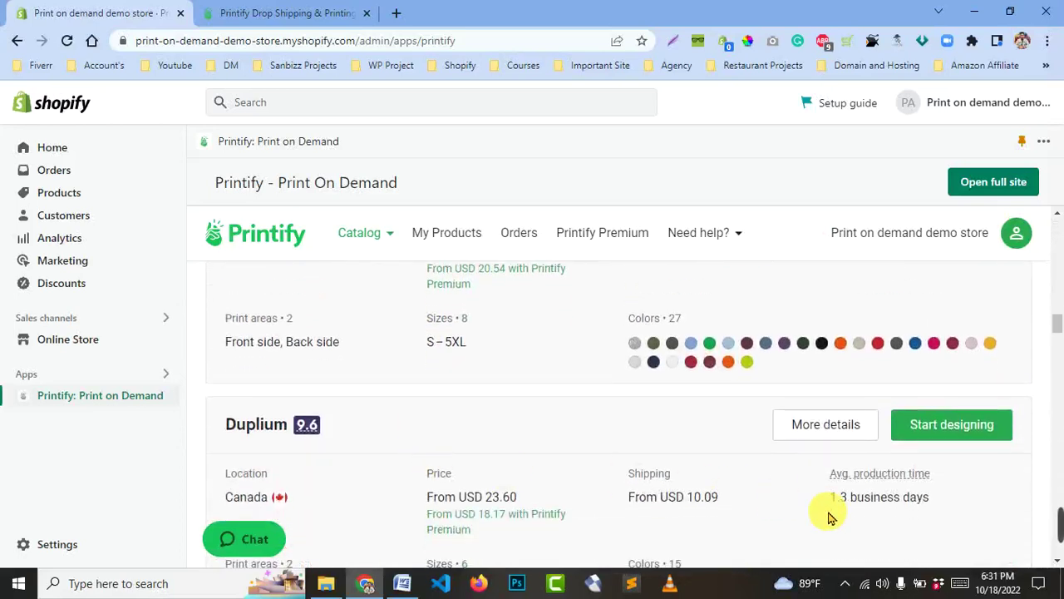
{"action": "scroll", "coordinate": [637, 494], "scroll_direction": "down", "scroll_amount": 3}
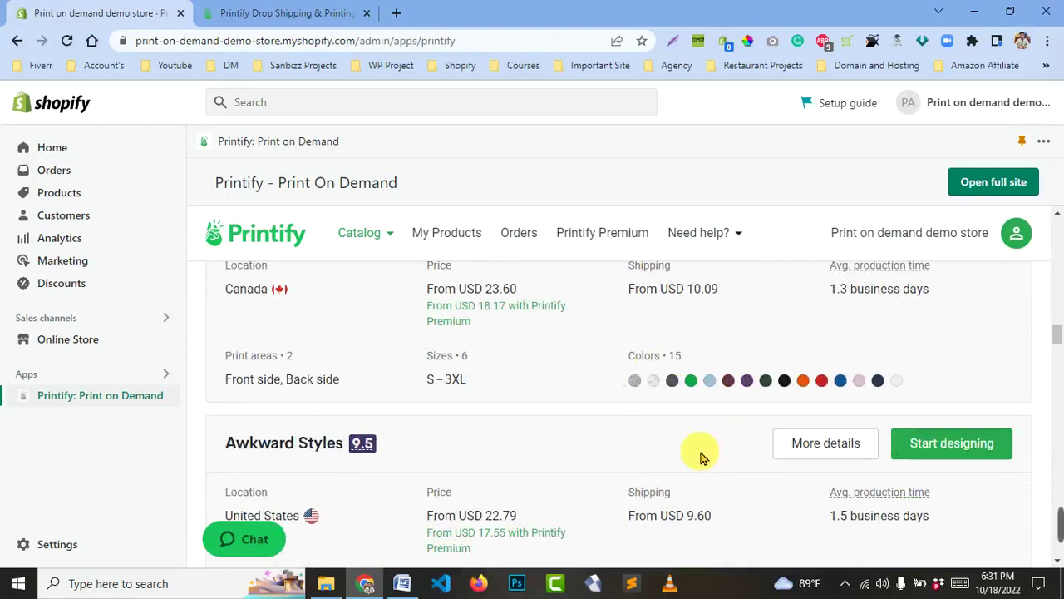
{"action": "scroll", "coordinate": [487, 428], "scroll_direction": "down", "scroll_amount": 2}
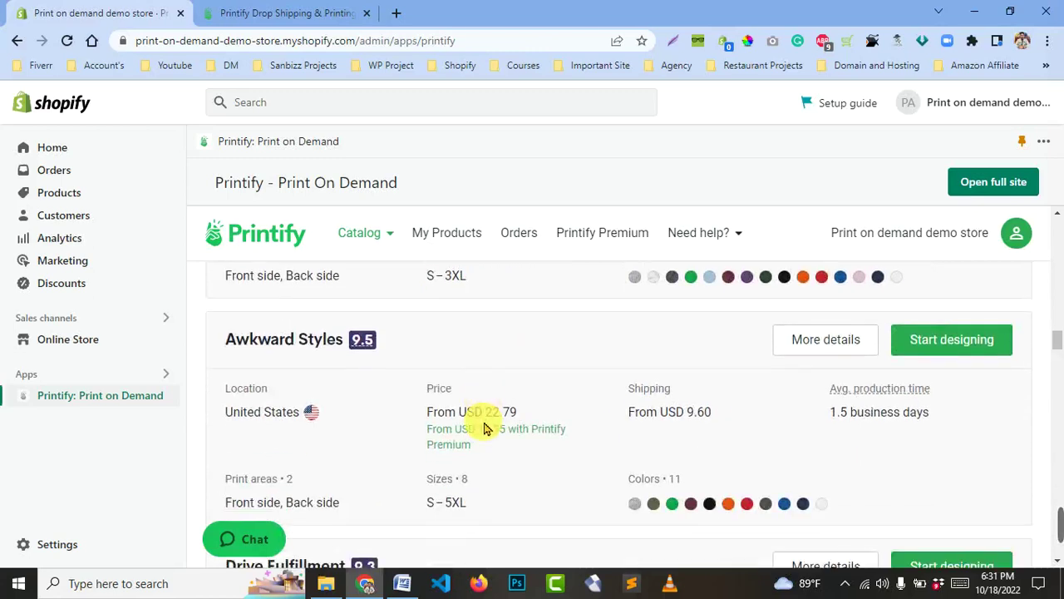
{"action": "scroll", "coordinate": [486, 428], "scroll_direction": "down", "scroll_amount": 7}
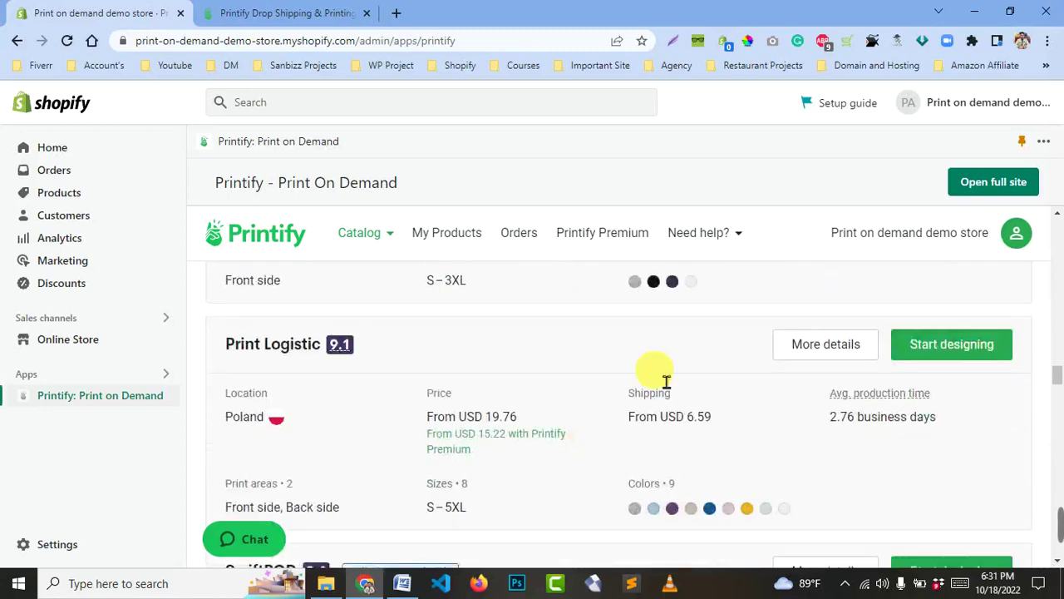
{"action": "scroll", "coordinate": [556, 458], "scroll_direction": "down", "scroll_amount": 10}
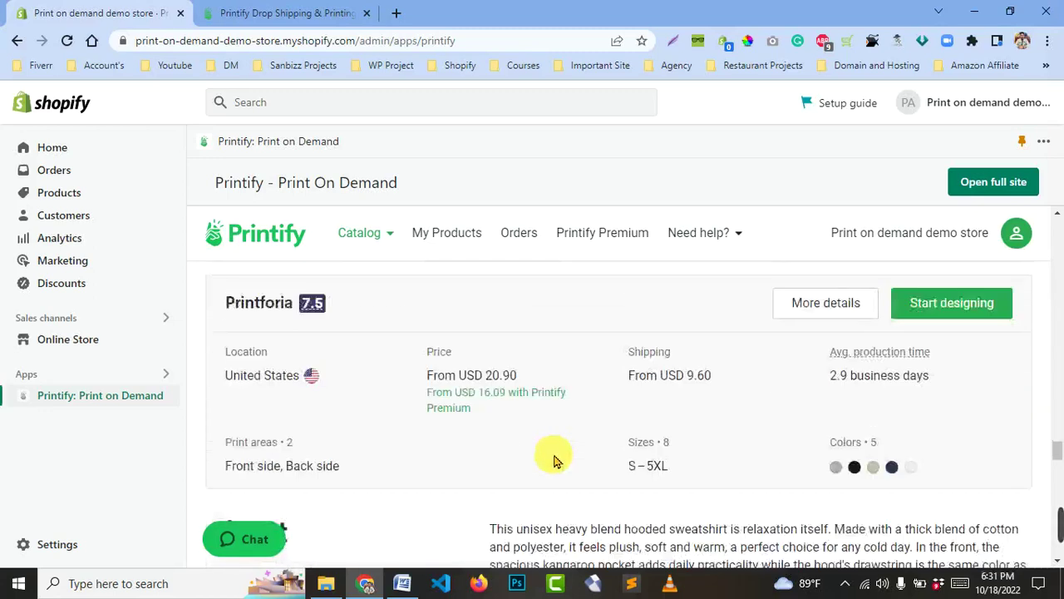
- Read the sweatshirt's description, key features and size guide below the print providers
{"action": "scroll", "coordinate": [555, 458], "scroll_direction": "down", "scroll_amount": 5}
{"action": "scroll", "coordinate": [553, 459], "scroll_direction": "up", "scroll_amount": 4}
{"action": "scroll", "coordinate": [553, 458], "scroll_direction": "down", "scroll_amount": 3}
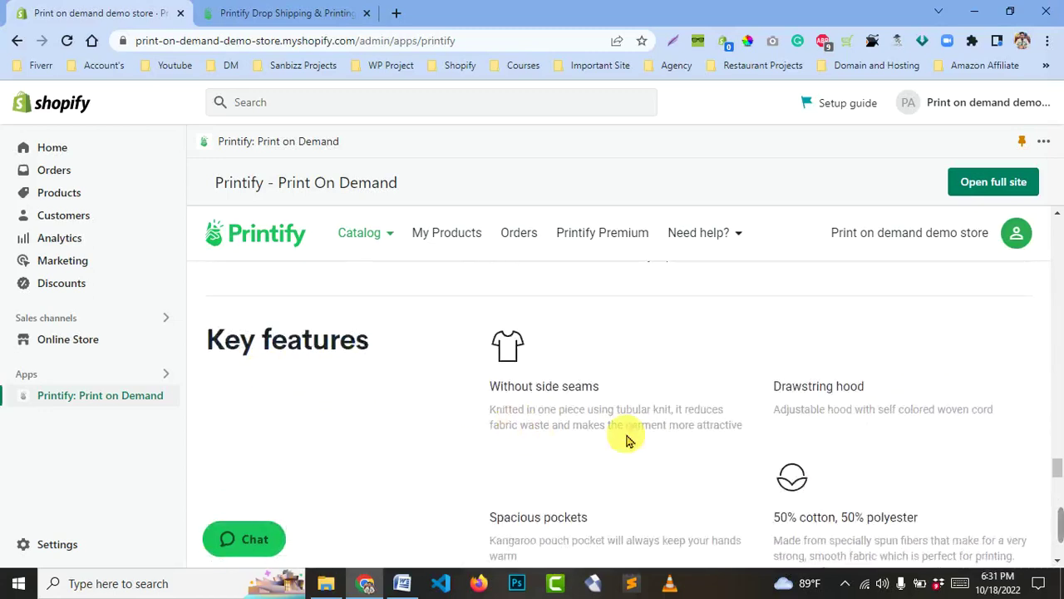
{"action": "scroll", "coordinate": [628, 440], "scroll_direction": "down", "scroll_amount": 6}
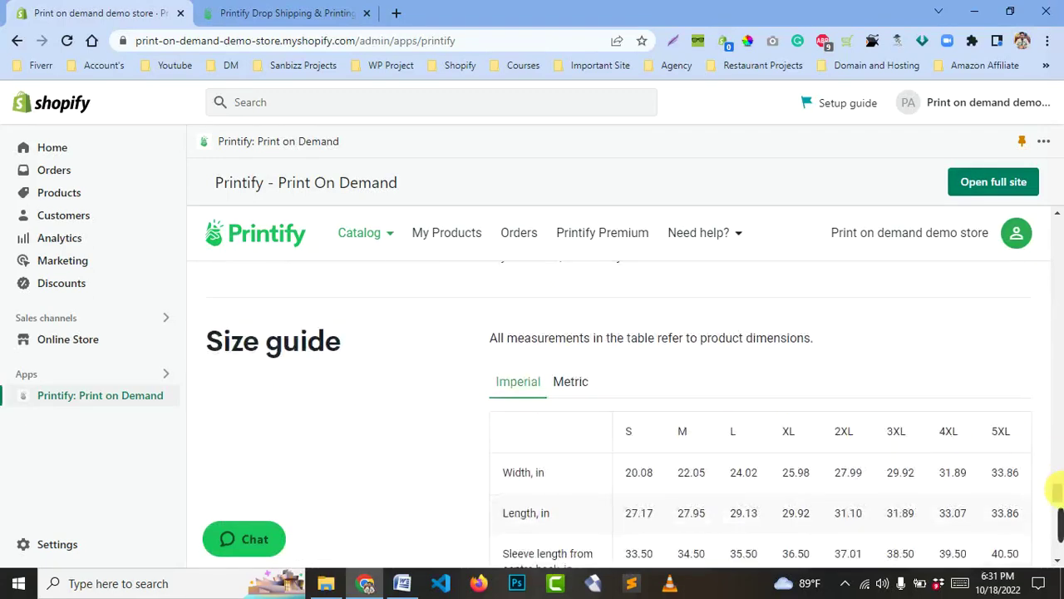
- Review the sweatshirt's product photos and its bullet list on fit, fabric and label
{"action": "left_click_drag", "start_coordinate": [1056, 491], "coordinate": [1050, 230]}
{"action": "scroll", "coordinate": [854, 493], "scroll_direction": "down", "scroll_amount": 2}
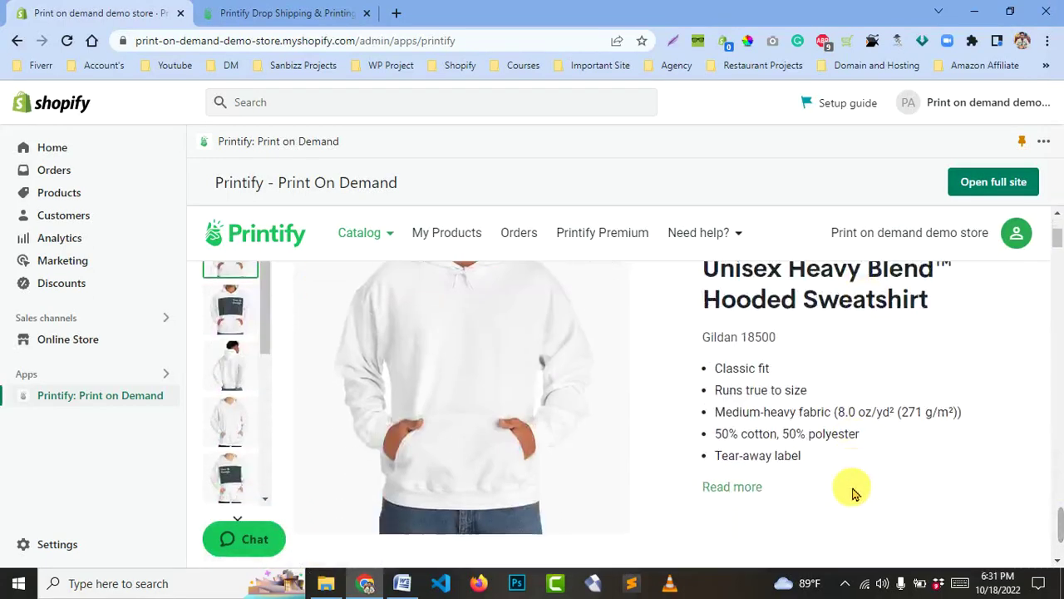
{"action": "scroll", "coordinate": [848, 491], "scroll_direction": "down", "scroll_amount": 3}
{"action": "scroll", "coordinate": [843, 487], "scroll_direction": "up", "scroll_amount": 2}
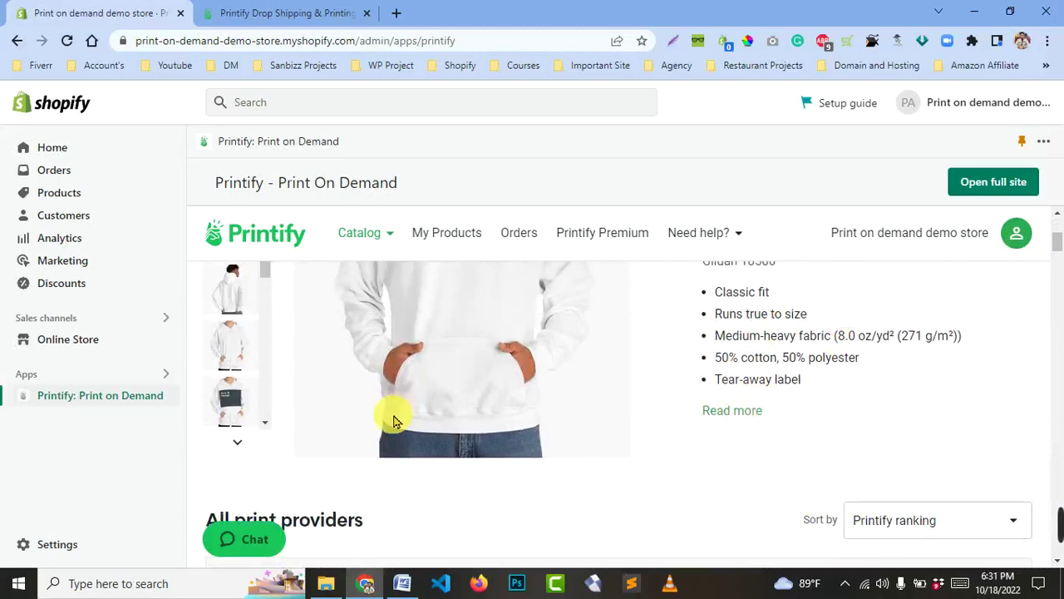
{"action": "scroll", "coordinate": [394, 420], "scroll_direction": "up", "scroll_amount": 3}
{"action": "scroll", "coordinate": [672, 465], "scroll_direction": "down", "scroll_amount": 2}
{"action": "scroll", "coordinate": [770, 474], "scroll_direction": "up", "scroll_amount": 2}
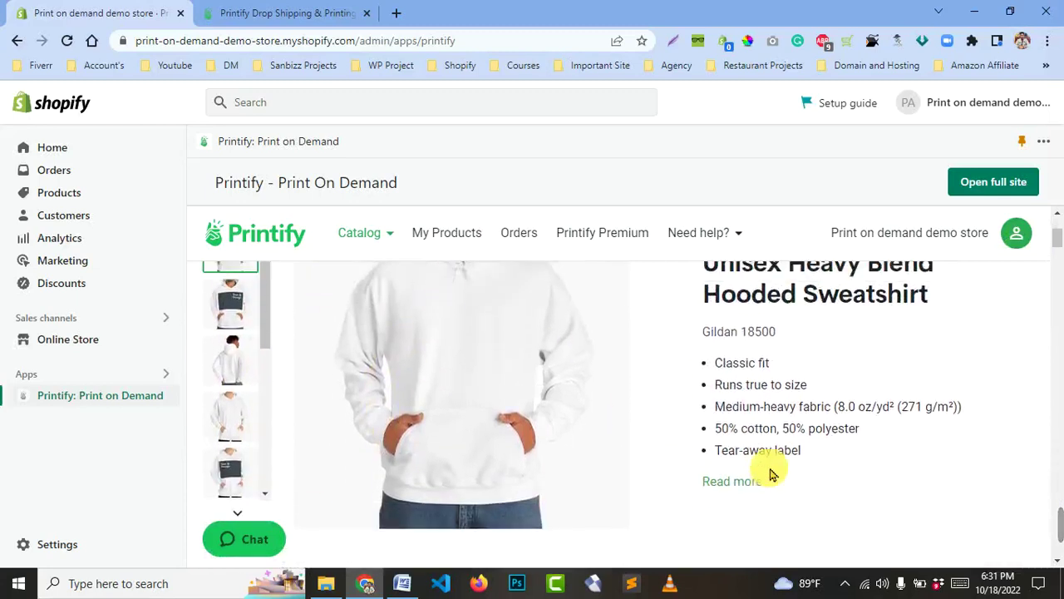
{"action": "scroll", "coordinate": [782, 474], "scroll_direction": "down", "scroll_amount": 3}
{"action": "scroll", "coordinate": [782, 474], "scroll_direction": "up", "scroll_amount": 2}
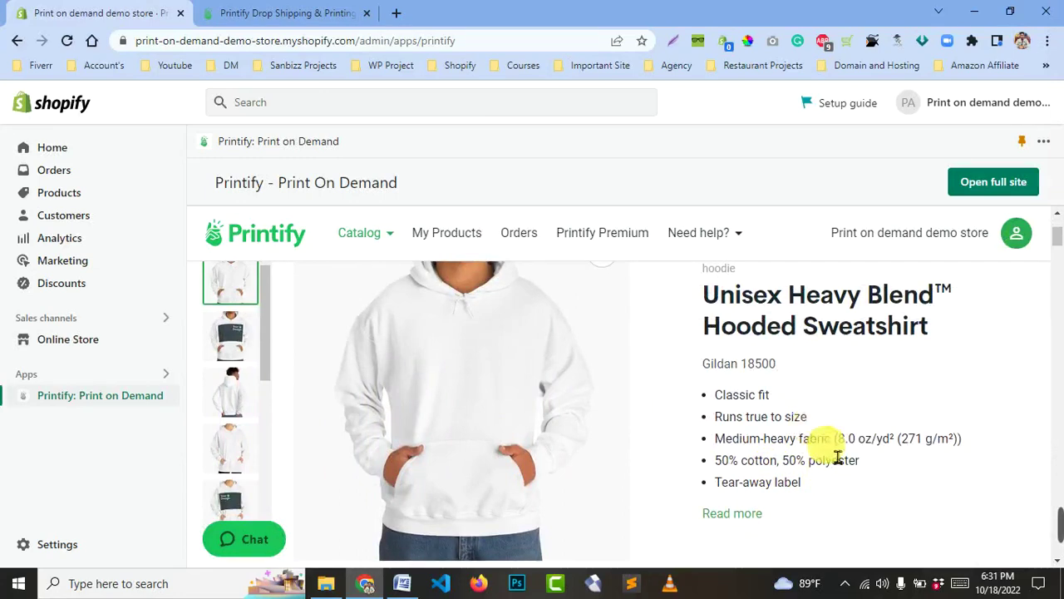
- Open the details of print provider Dimona Tee, examine the inventory and cost of each color variant, and close them
{"action": "scroll", "coordinate": [817, 383], "scroll_direction": "up", "scroll_amount": 2}
{"action": "scroll", "coordinate": [915, 440], "scroll_direction": "down", "scroll_amount": 5}
{"action": "scroll", "coordinate": [950, 441], "scroll_direction": "down", "scroll_amount": 5}
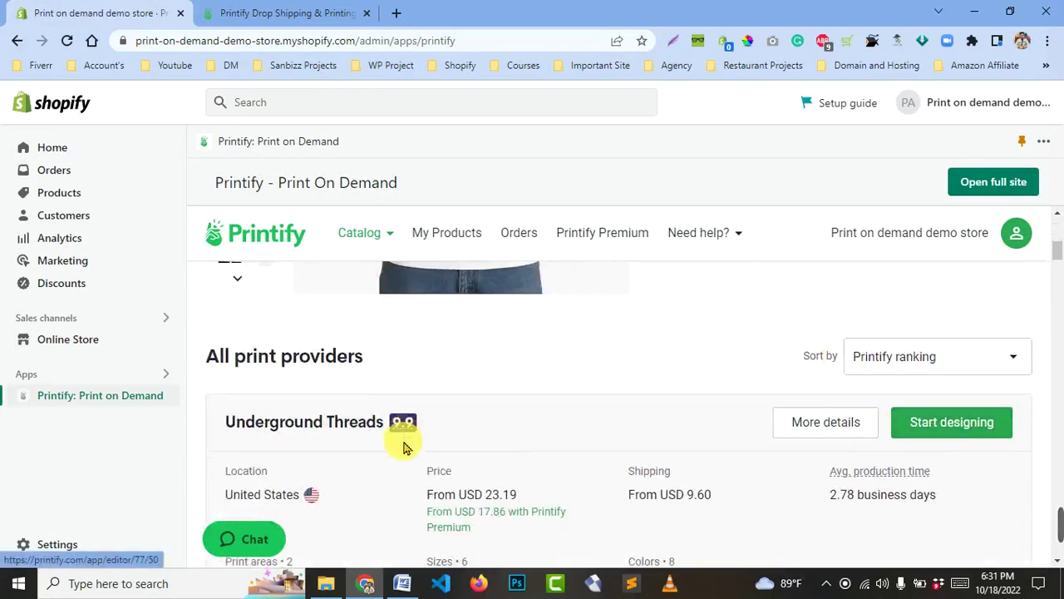
{"action": "scroll", "coordinate": [865, 433], "scroll_direction": "up", "scroll_amount": 2}
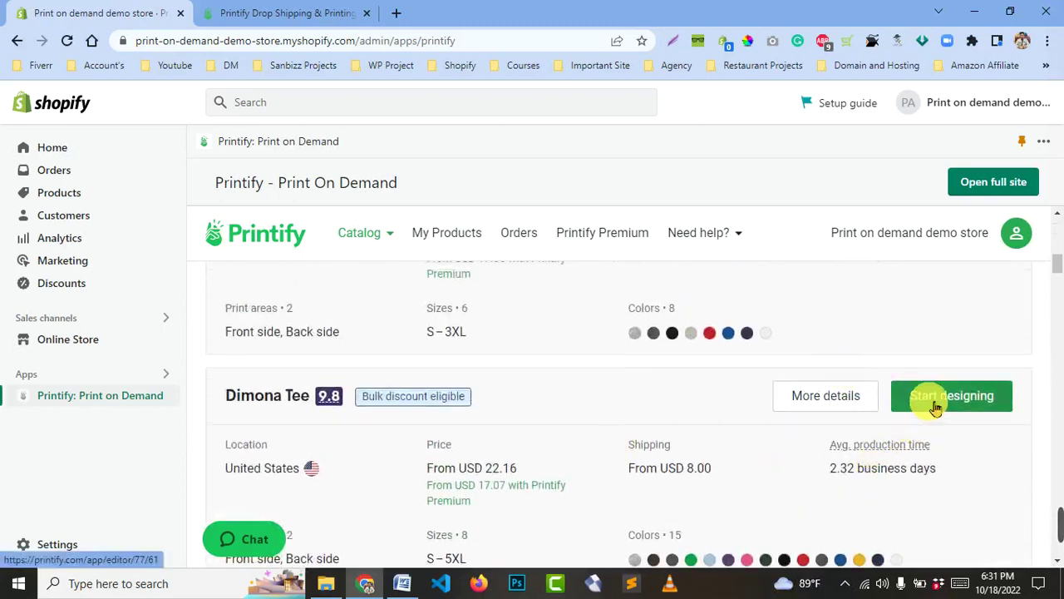
{"action": "left_click", "coordinate": [836, 404]}
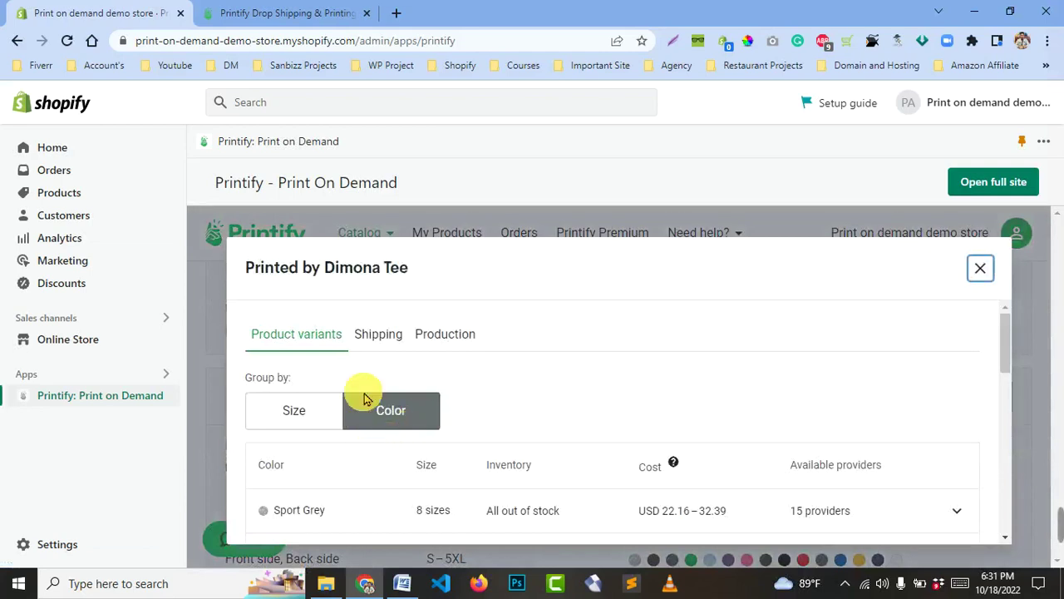
{"action": "scroll", "coordinate": [424, 415], "scroll_direction": "down", "scroll_amount": 2}
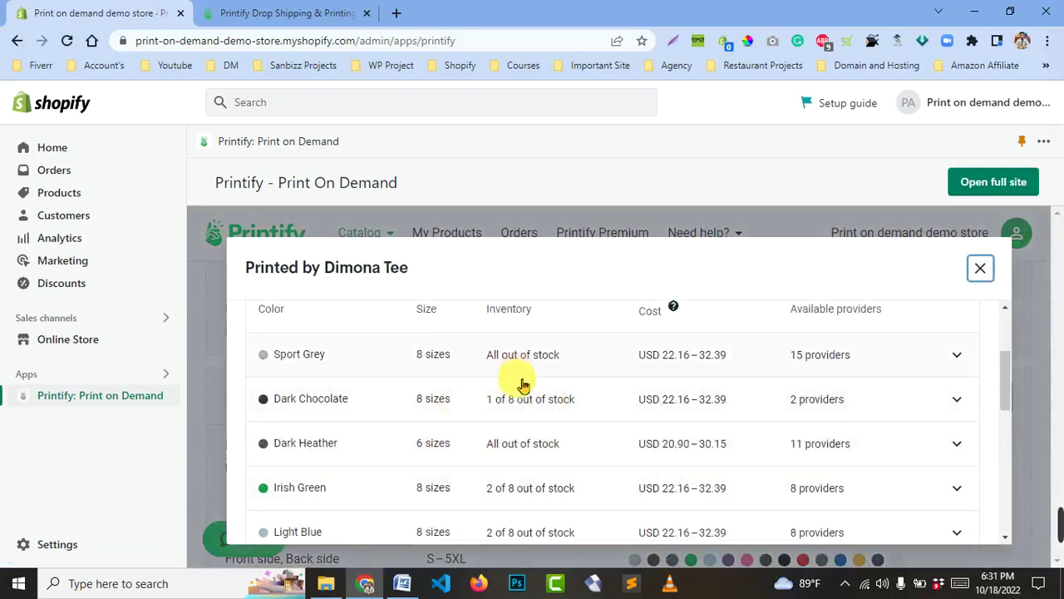
{"action": "scroll", "coordinate": [524, 391], "scroll_direction": "down", "scroll_amount": 4}
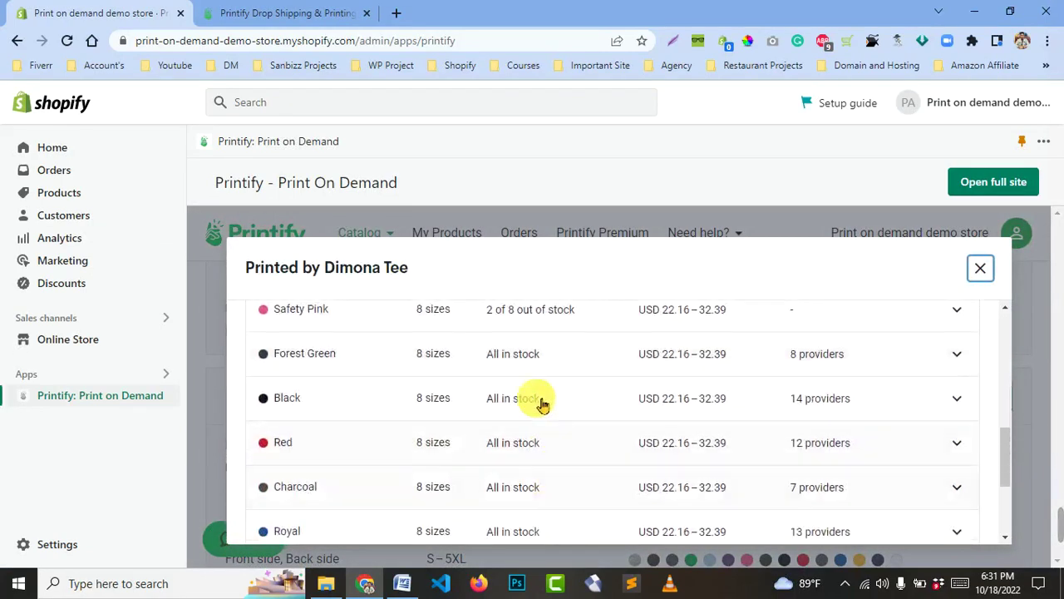
{"action": "scroll", "coordinate": [532, 408], "scroll_direction": "up", "scroll_amount": 1}
{"action": "left_click", "coordinate": [978, 268]}
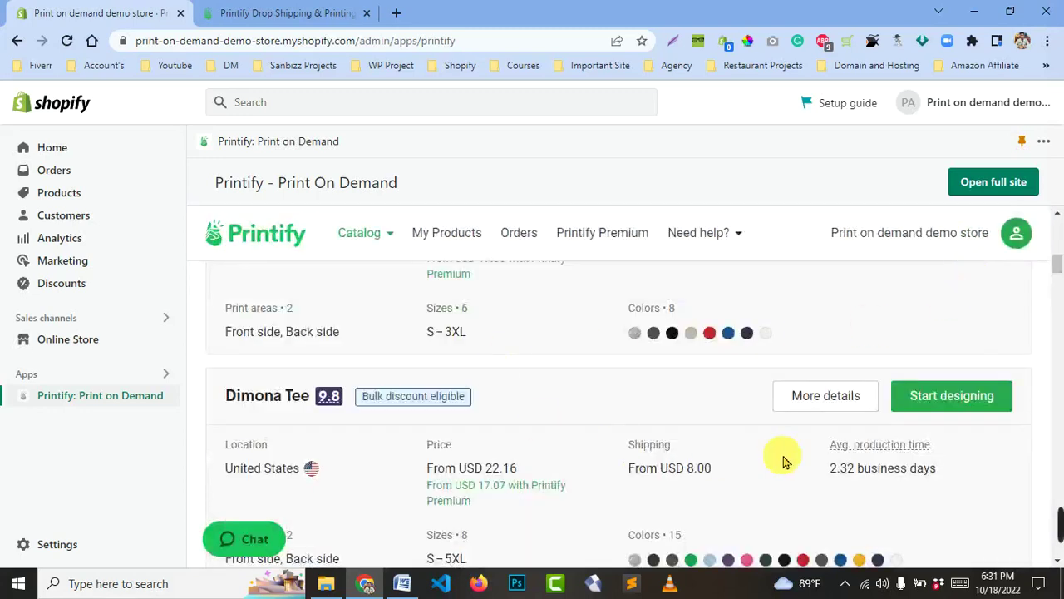
- Start designing the hooded sweatshirt with one of the listed print providers and look over the available design sources
{"action": "scroll", "coordinate": [783, 461], "scroll_direction": "down", "scroll_amount": 3}
{"action": "left_click", "coordinate": [974, 404]}
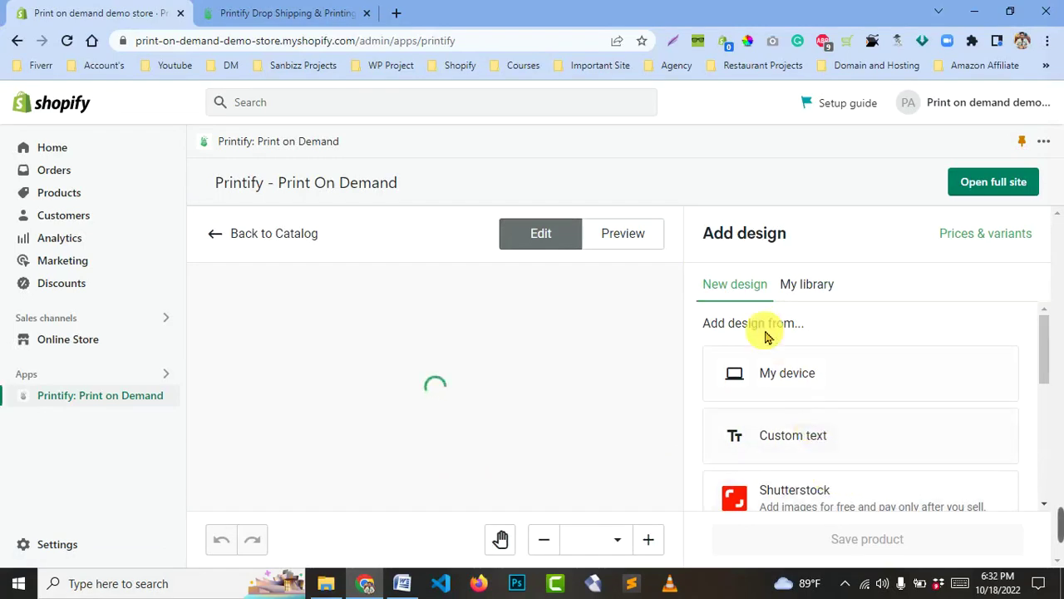
{"action": "scroll", "coordinate": [763, 334], "scroll_direction": "down", "scroll_amount": 2}
{"action": "scroll", "coordinate": [796, 449], "scroll_direction": "up", "scroll_amount": 2}
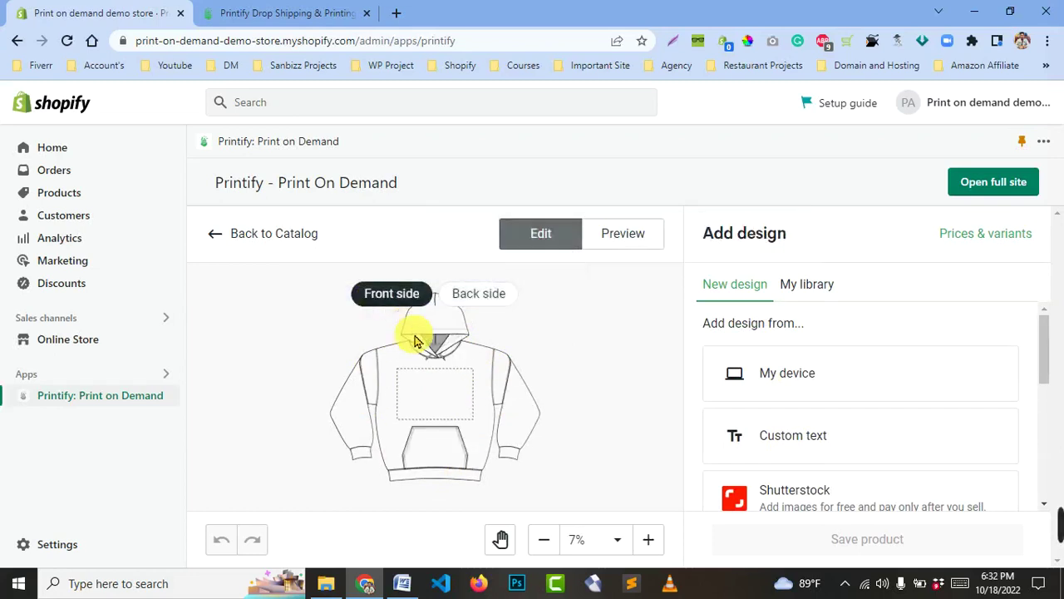
- Compare the hoodie's front and back print areas, ending on the back side, and read the print file requirements
{"action": "left_click", "coordinate": [466, 298]}
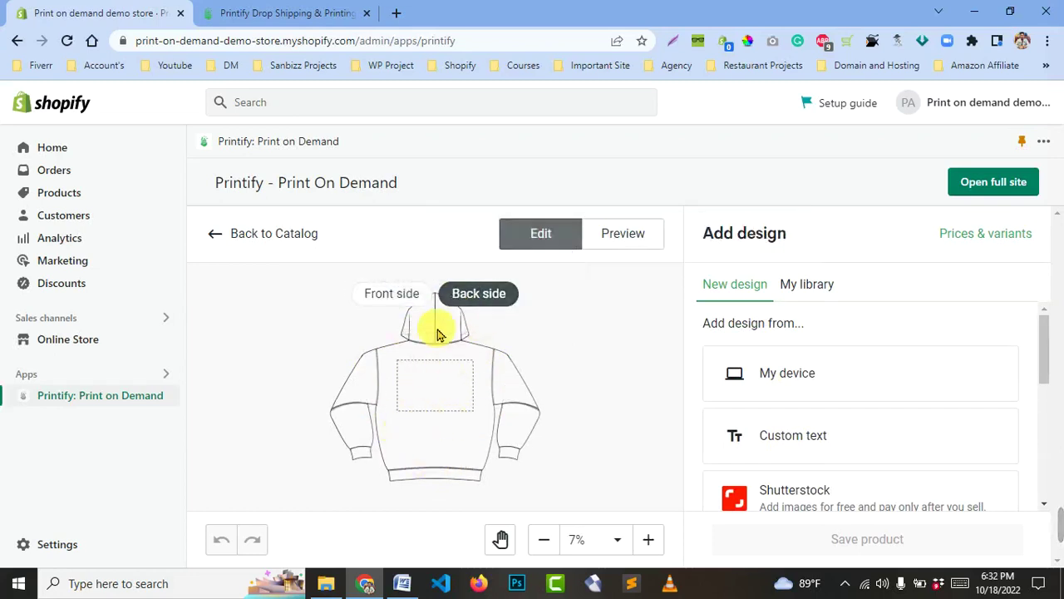
{"action": "left_click", "coordinate": [391, 297]}
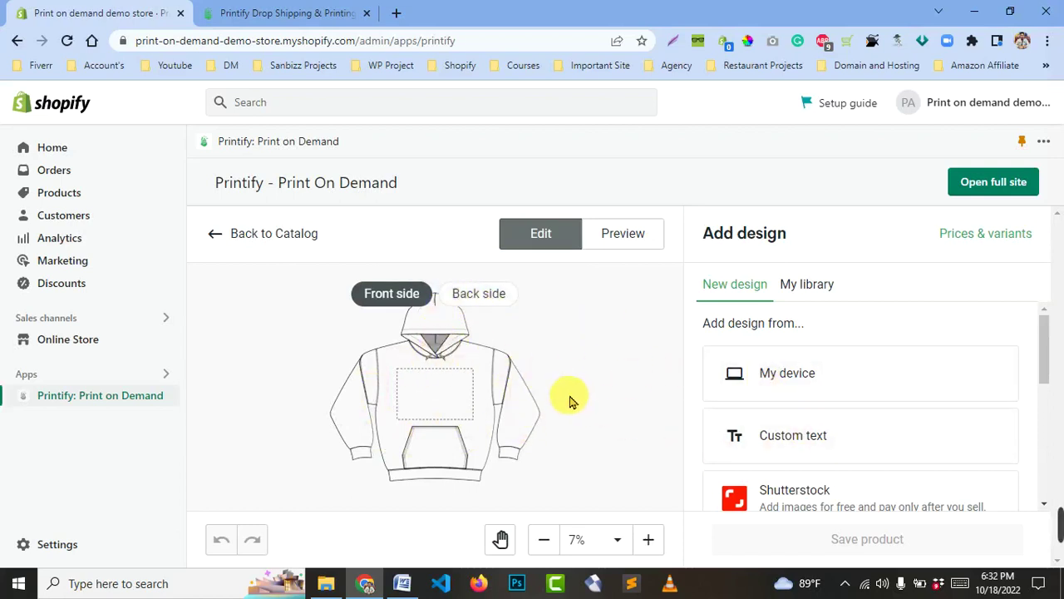
{"action": "left_click", "coordinate": [475, 295]}
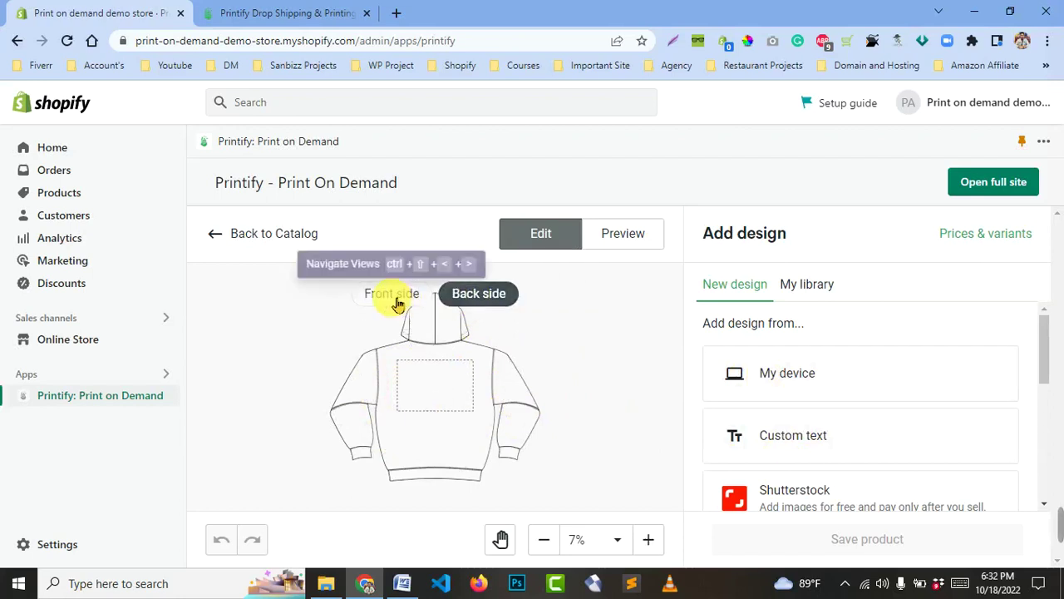
{"action": "left_click", "coordinate": [394, 292]}
{"action": "left_click", "coordinate": [481, 296]}
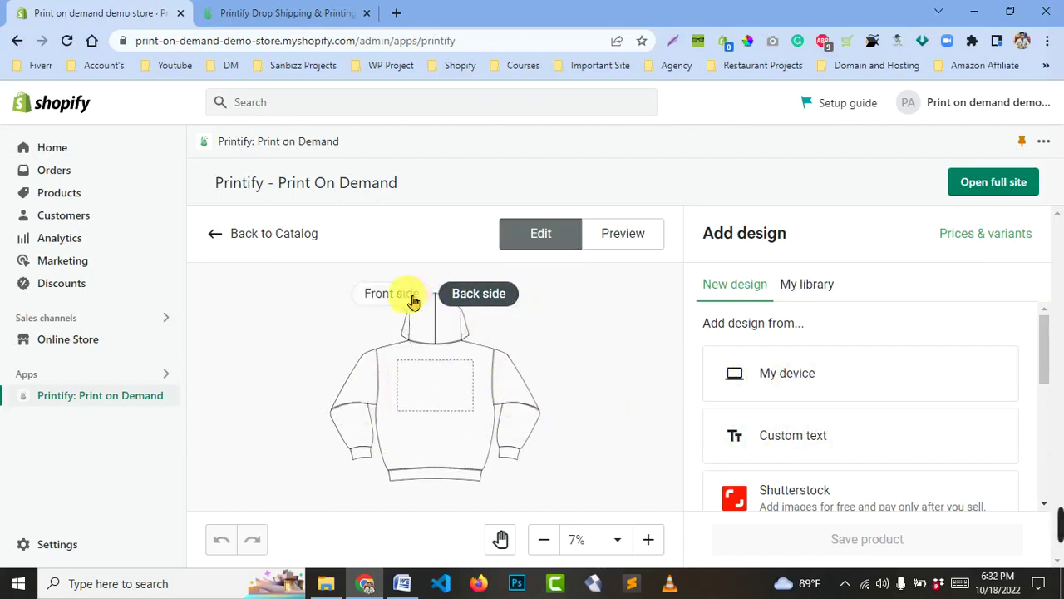
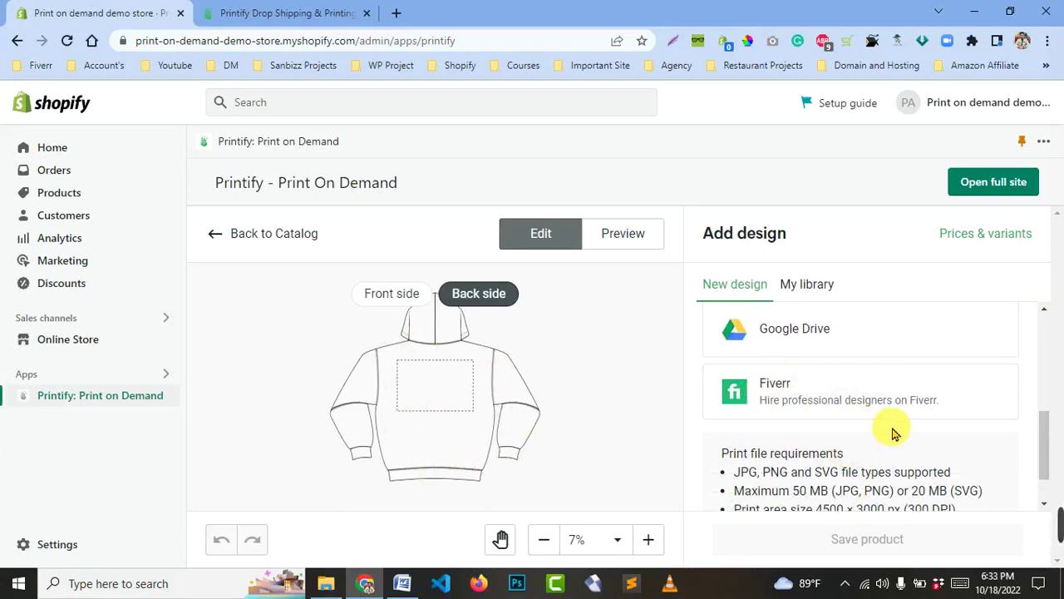
{"action": "scroll", "coordinate": [893, 430], "scroll_direction": "down", "scroll_amount": 1}
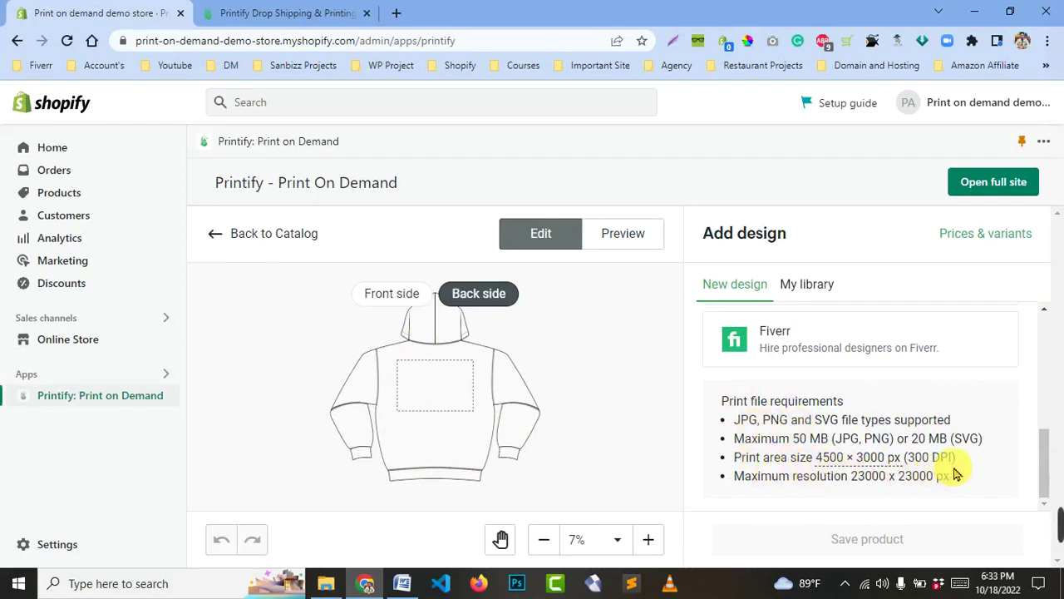
- Place the image printify-logo-removebg-preview.png from the Downloads folder on the hoodie's front side
{"action": "mouse_move", "coordinate": [840, 469]}
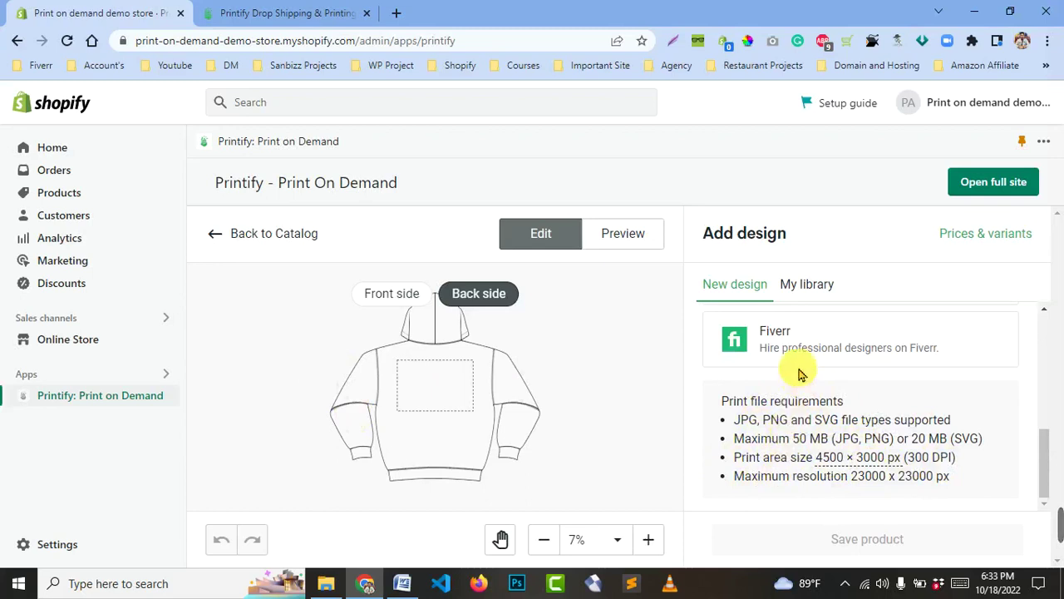
{"action": "left_click", "coordinate": [405, 296]}
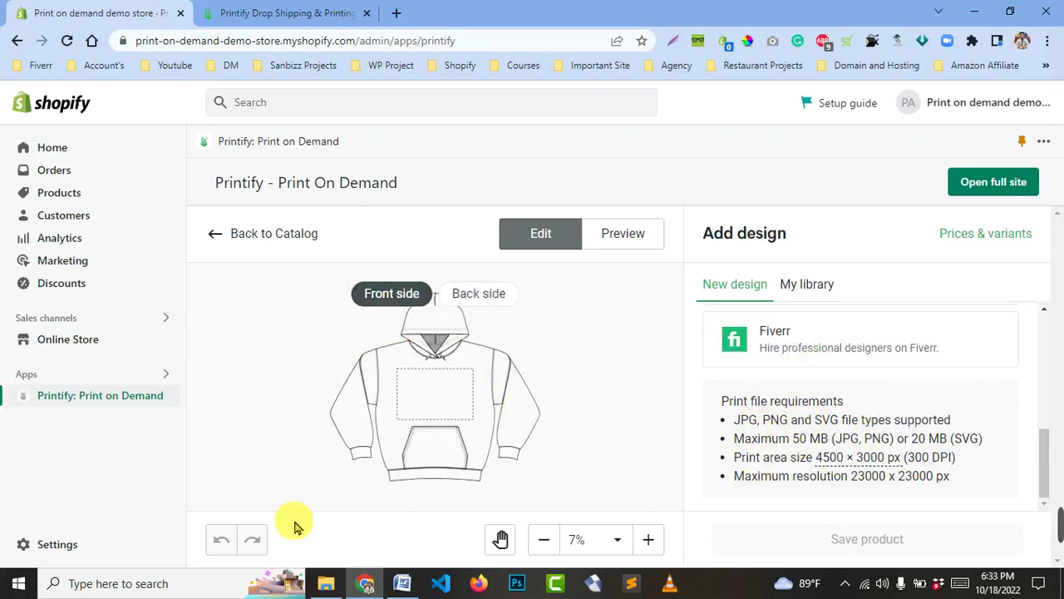
{"action": "left_click", "coordinate": [328, 583]}
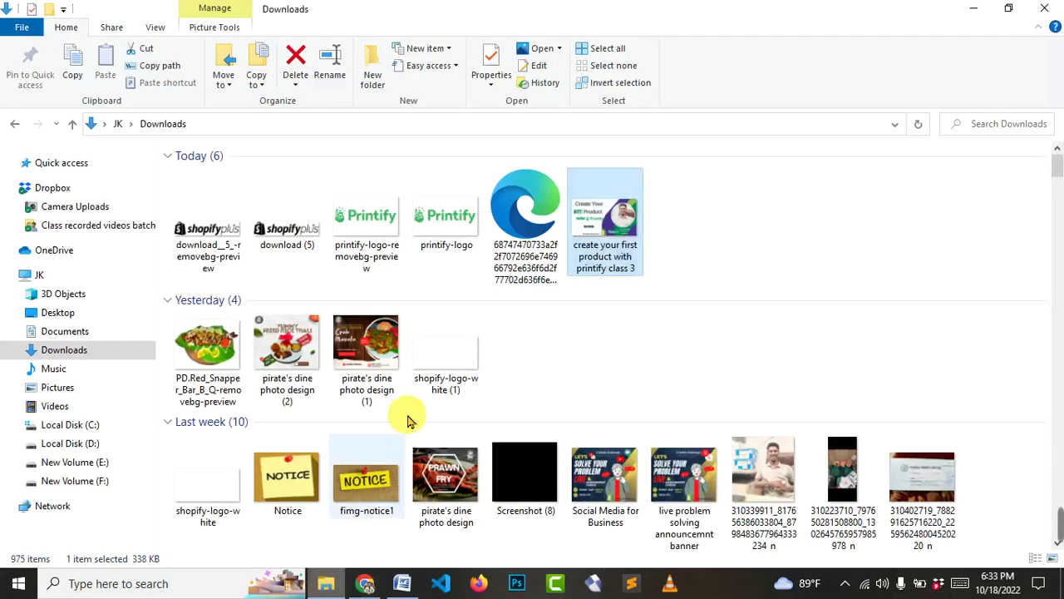
{"action": "left_click_drag", "start_coordinate": [343, 237], "coordinate": [446, 404]}
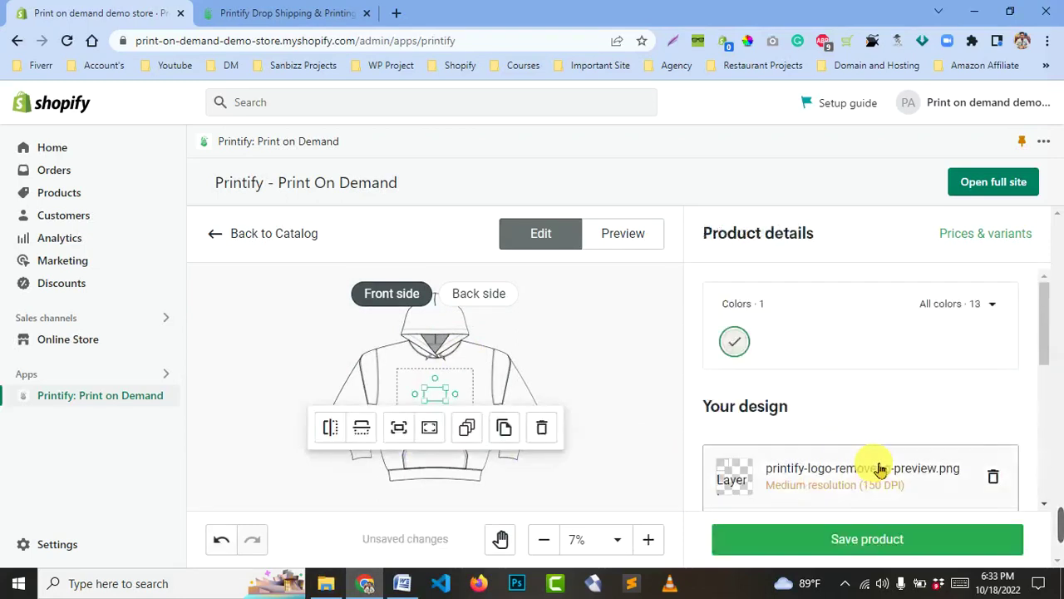
- Enlarge the logo to nearly fill the front print area, positioned about 4.41% from its left edge and 8.97% from its top edge
{"action": "left_click", "coordinate": [419, 385]}
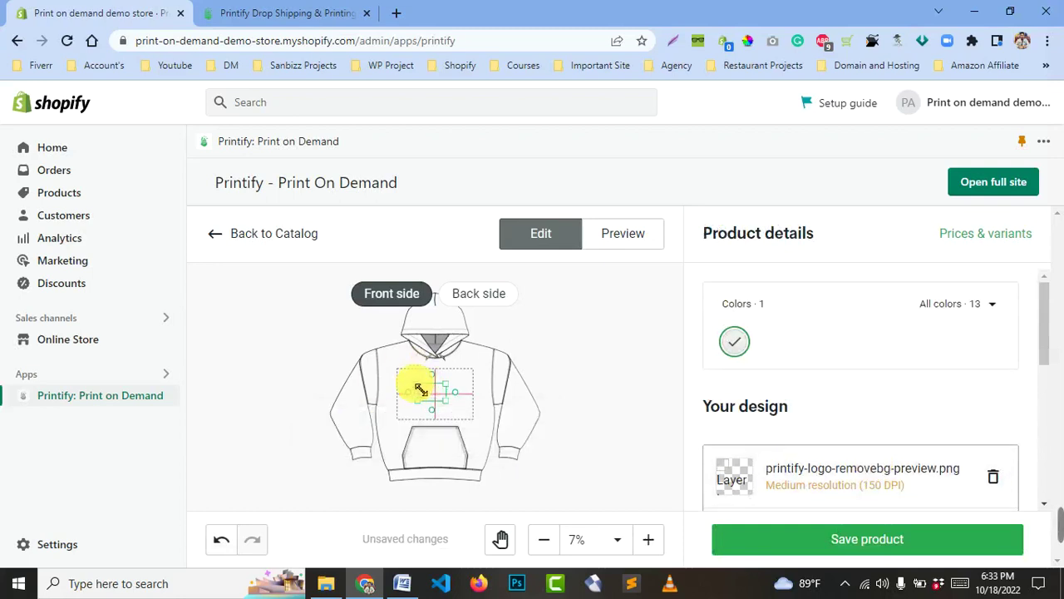
{"action": "left_click_drag", "start_coordinate": [408, 384], "coordinate": [411, 375]}
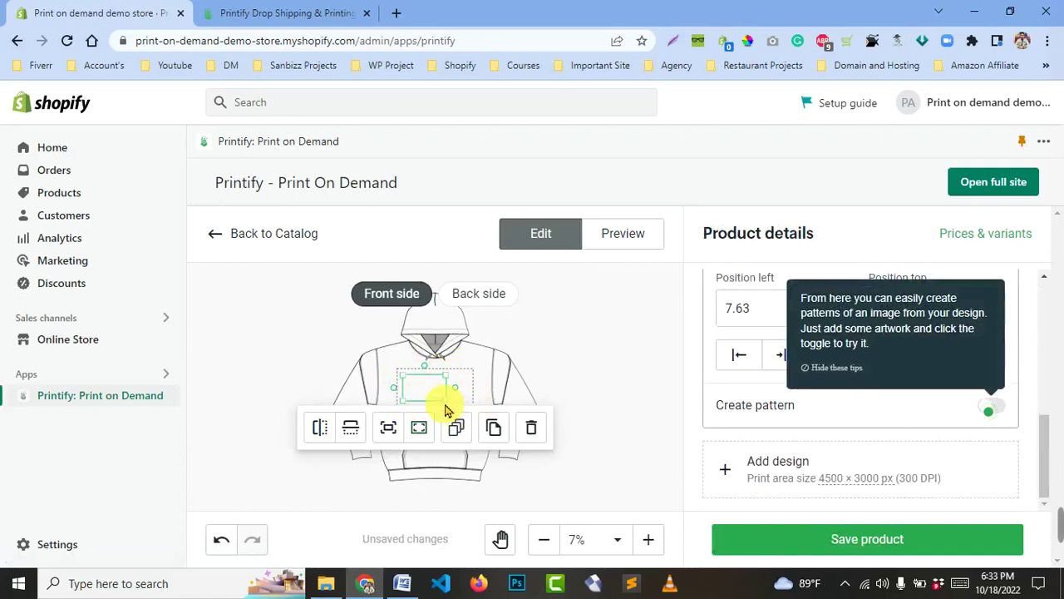
{"action": "left_click_drag", "start_coordinate": [451, 403], "coordinate": [471, 413]}
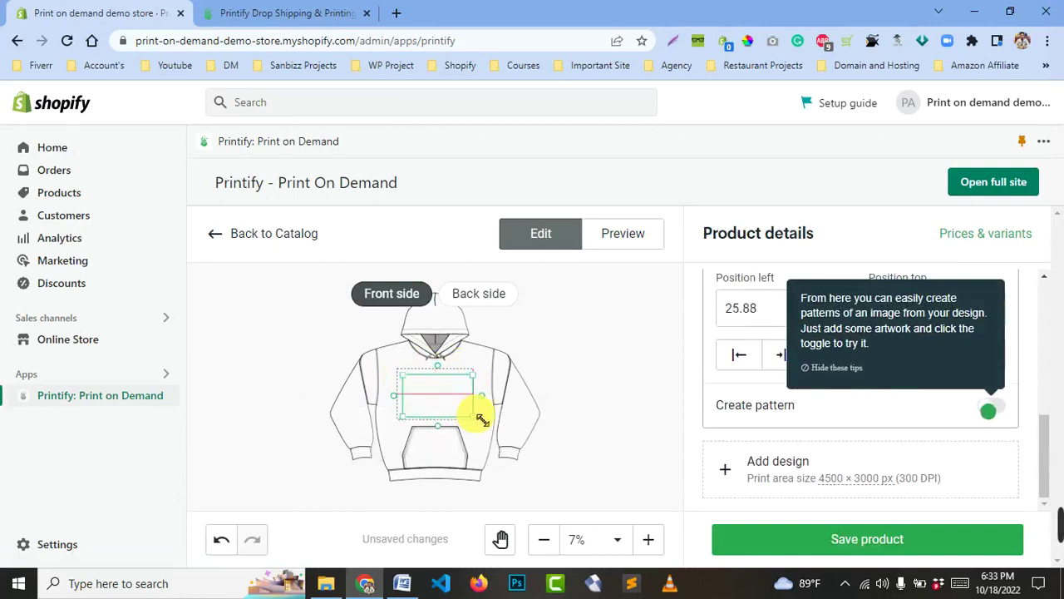
{"action": "key", "text": "ctrl+z"}
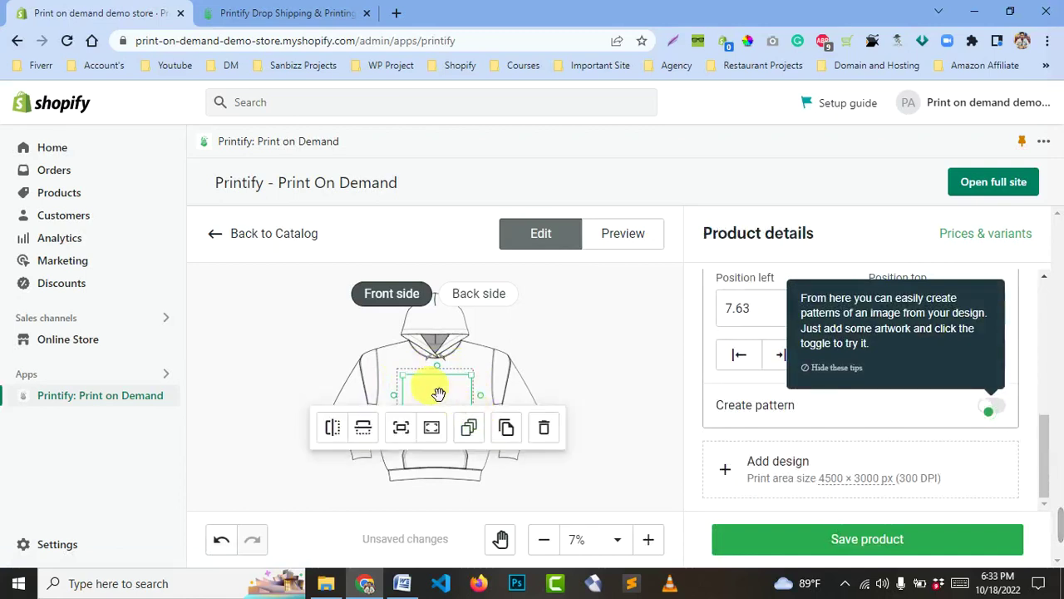
{"action": "left_click_drag", "start_coordinate": [407, 383], "coordinate": [401, 380]}
{"action": "left_click", "coordinate": [257, 358]}
{"action": "left_click", "coordinate": [461, 390]}
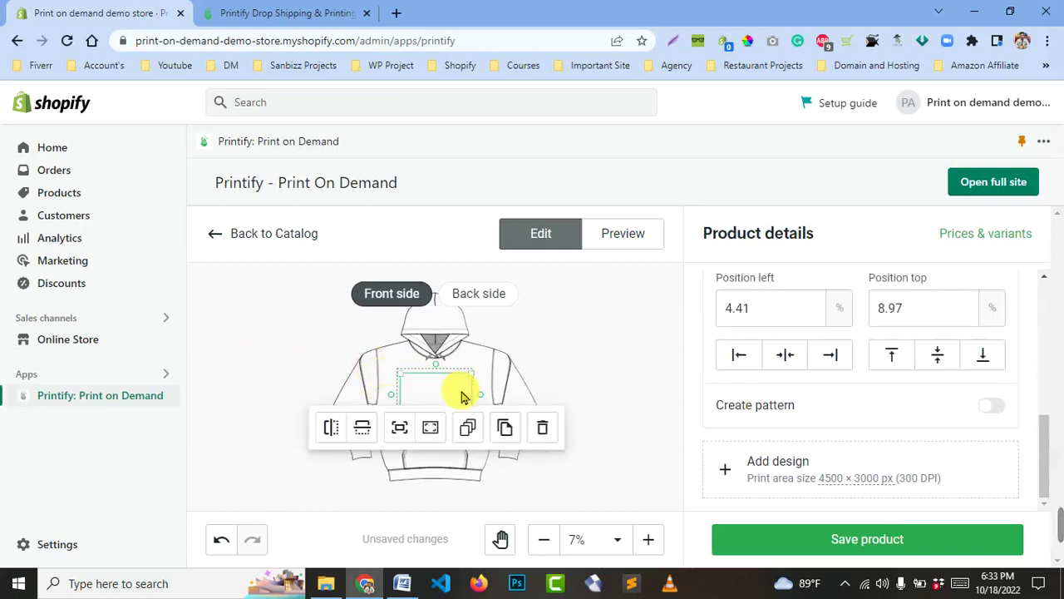
{"action": "left_click", "coordinate": [577, 364]}
{"action": "left_click", "coordinate": [421, 396]}
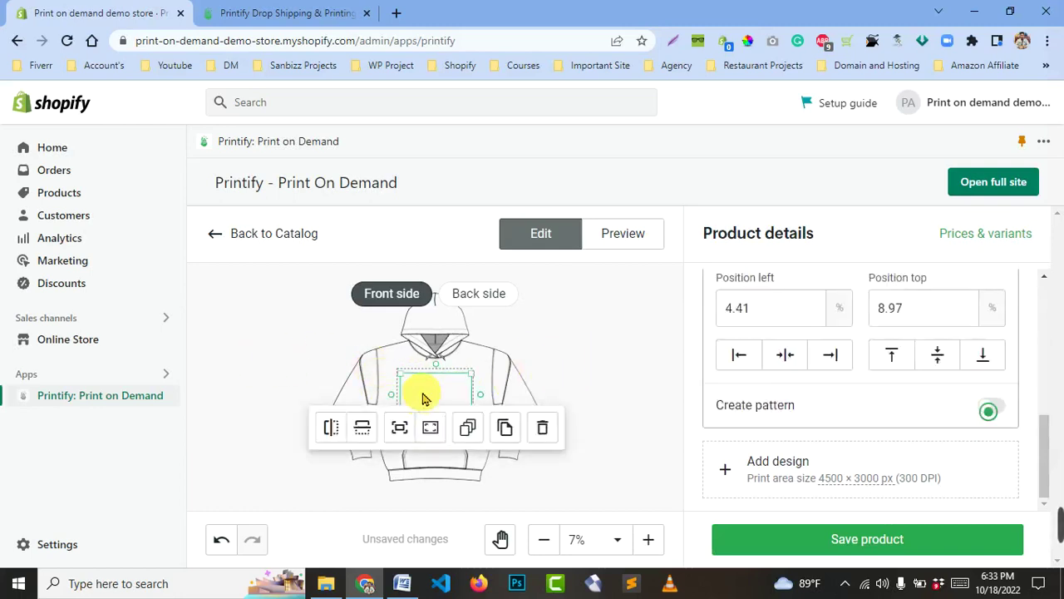
{"action": "left_click", "coordinate": [587, 370]}
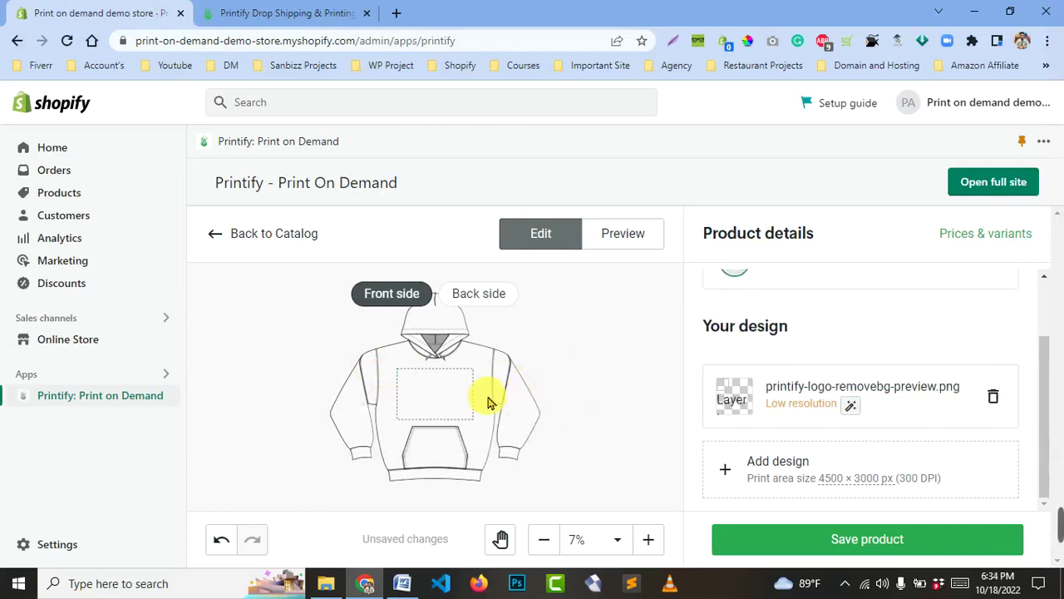
- Check the hoodie's back side, return to the front side and add Irish Green as a second product color
{"action": "left_click", "coordinate": [477, 293]}
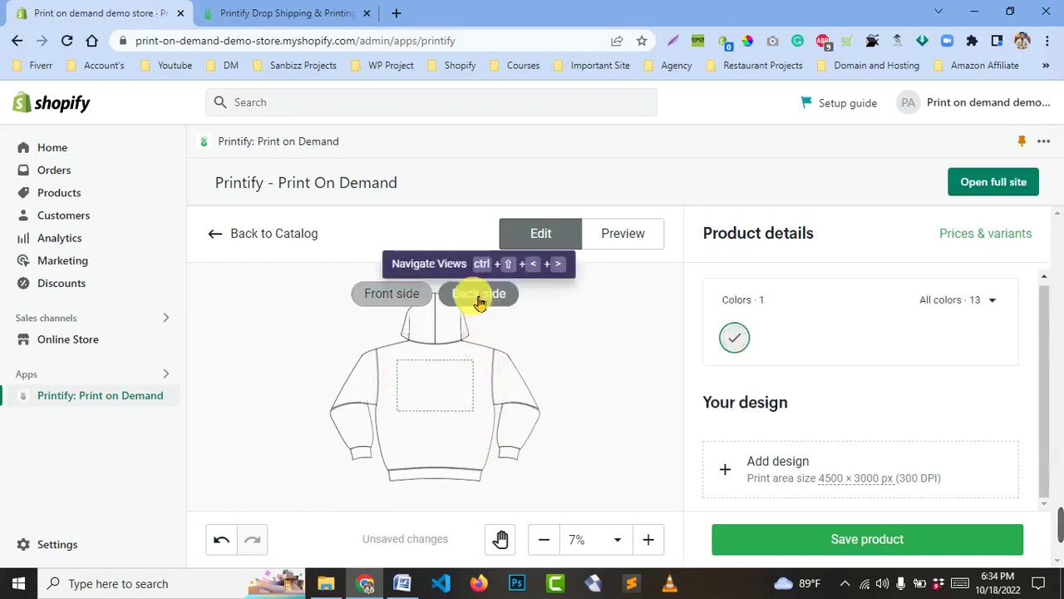
{"action": "left_click", "coordinate": [391, 294]}
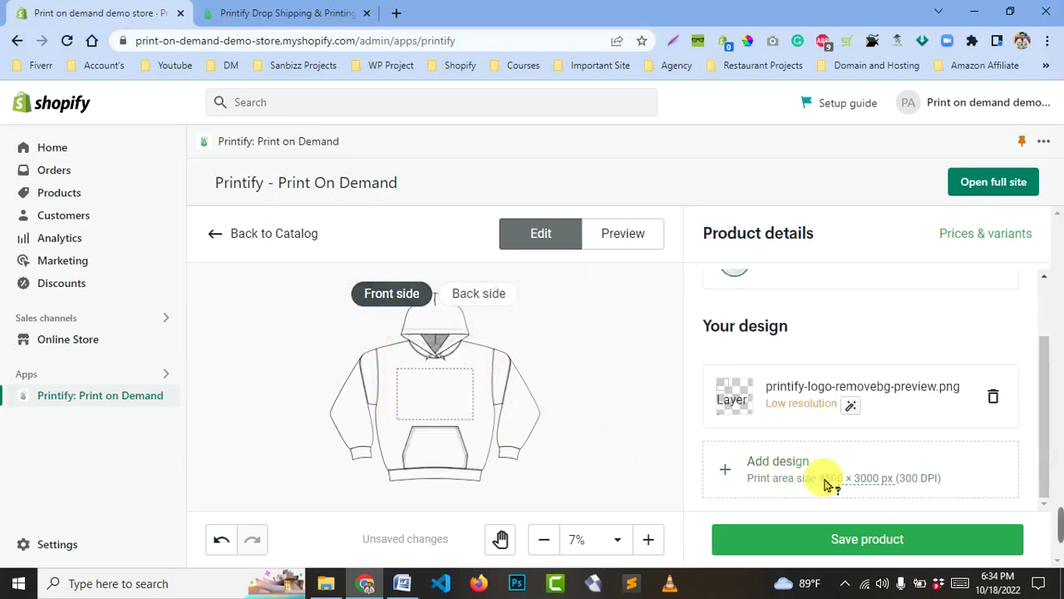
{"action": "scroll", "coordinate": [831, 484], "scroll_direction": "up", "scroll_amount": 1}
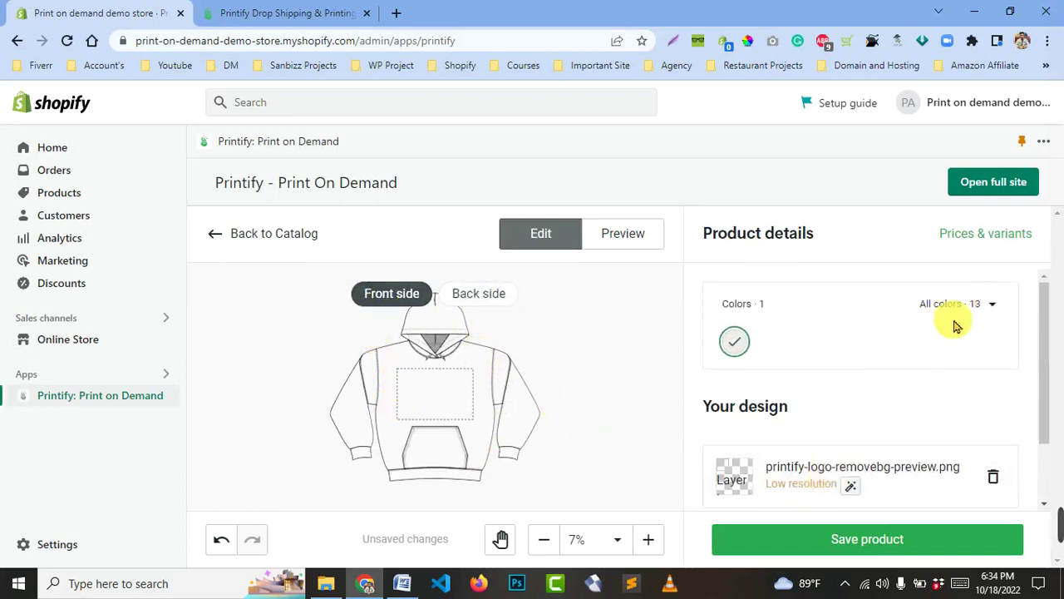
{"action": "left_click", "coordinate": [979, 307]}
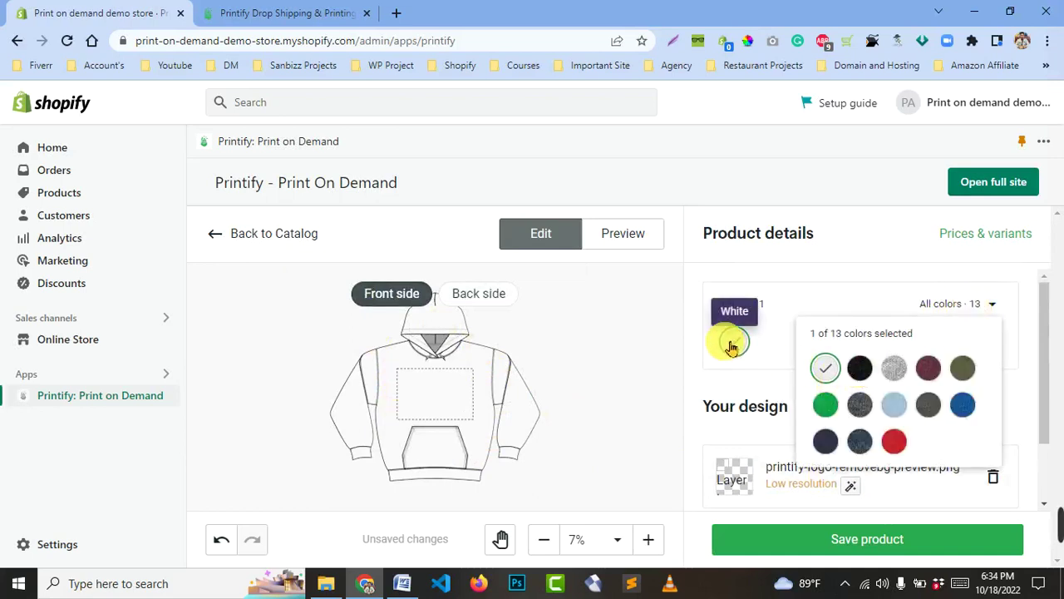
{"action": "left_click", "coordinate": [823, 406]}
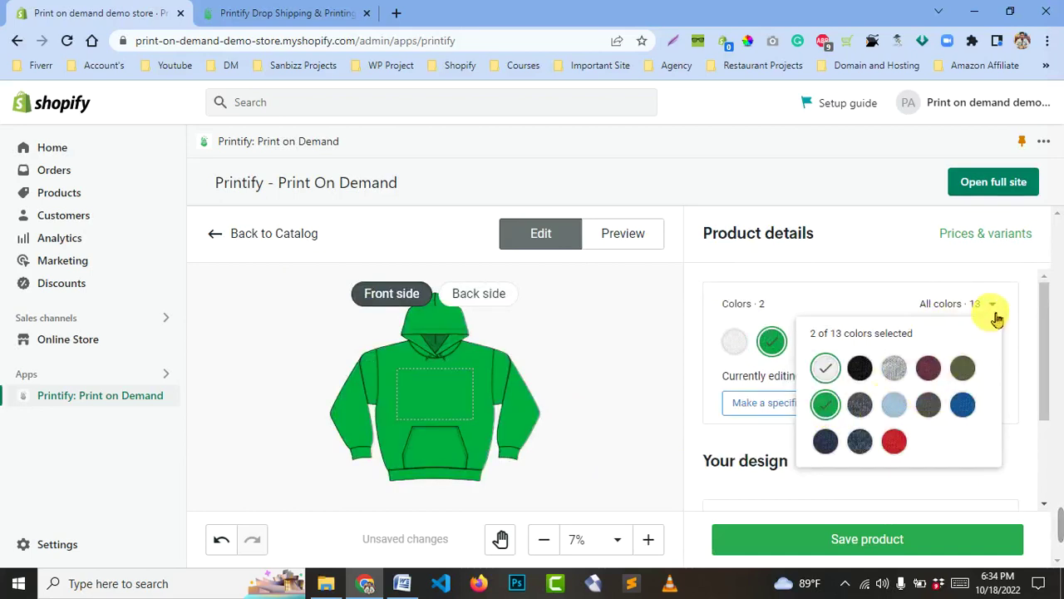
- Compare the front side of the hoodie in White and Irish Green, ending on White
{"action": "left_click", "coordinate": [734, 345]}
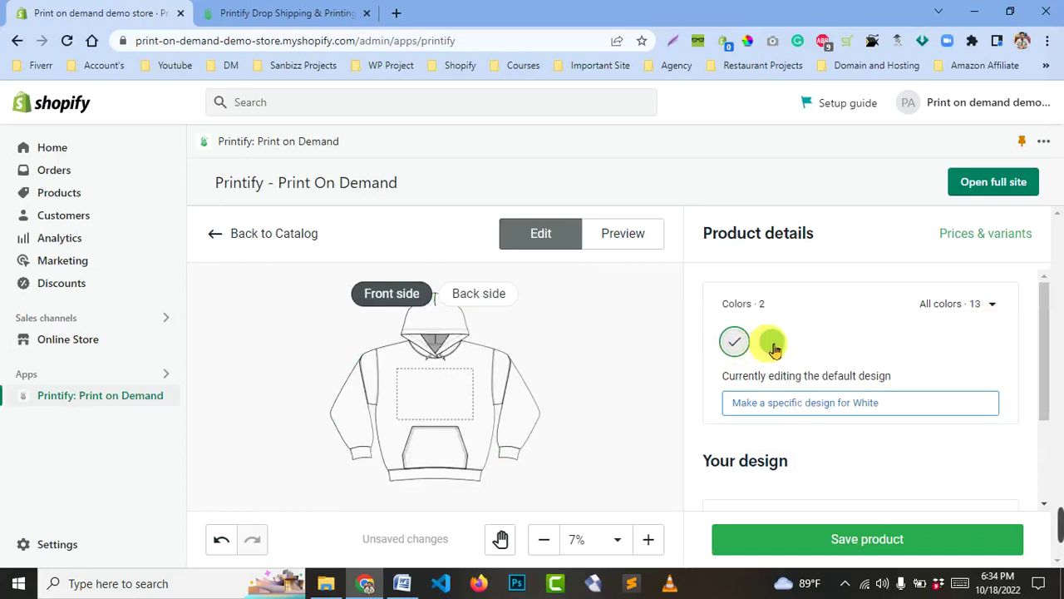
{"action": "left_click", "coordinate": [772, 343]}
{"action": "left_click", "coordinate": [735, 342]}
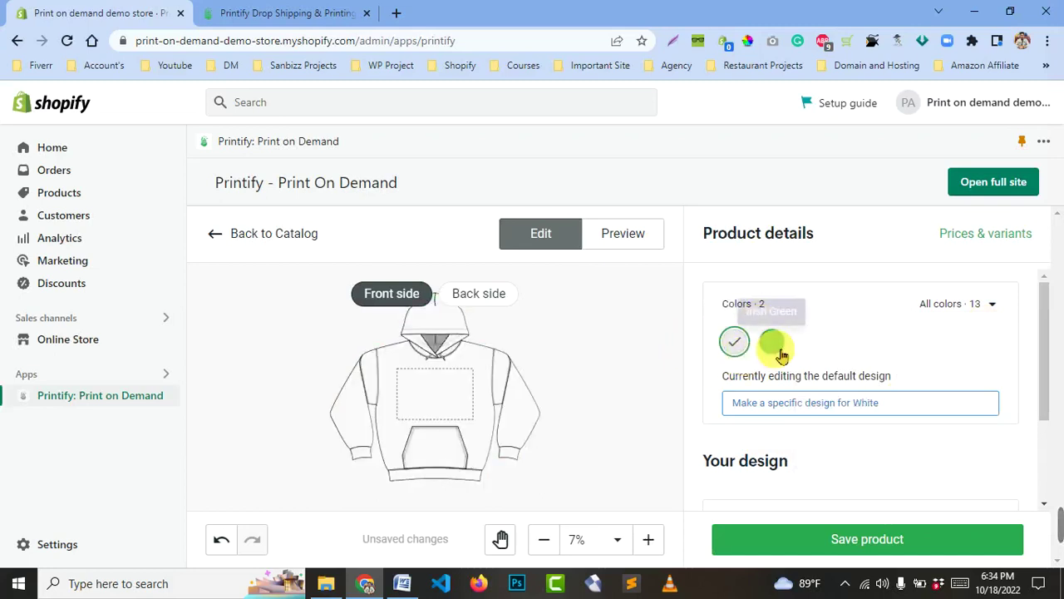
{"action": "left_click", "coordinate": [778, 349]}
{"action": "left_click", "coordinate": [738, 343]}
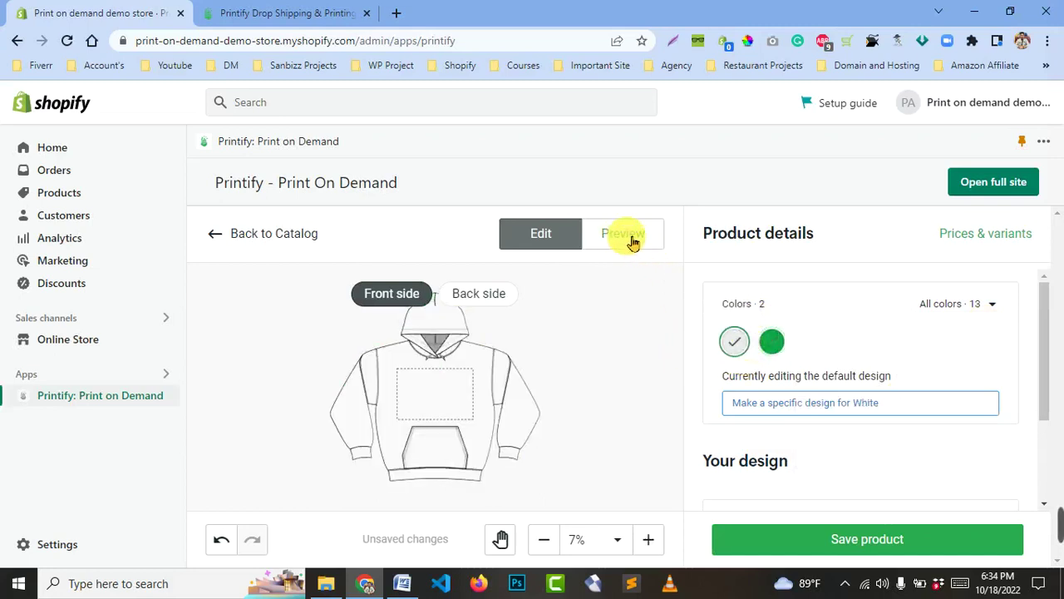
- Preview the logo on the models Person 1 and Person 2, and return to editing the design
{"action": "left_click", "coordinate": [629, 238]}
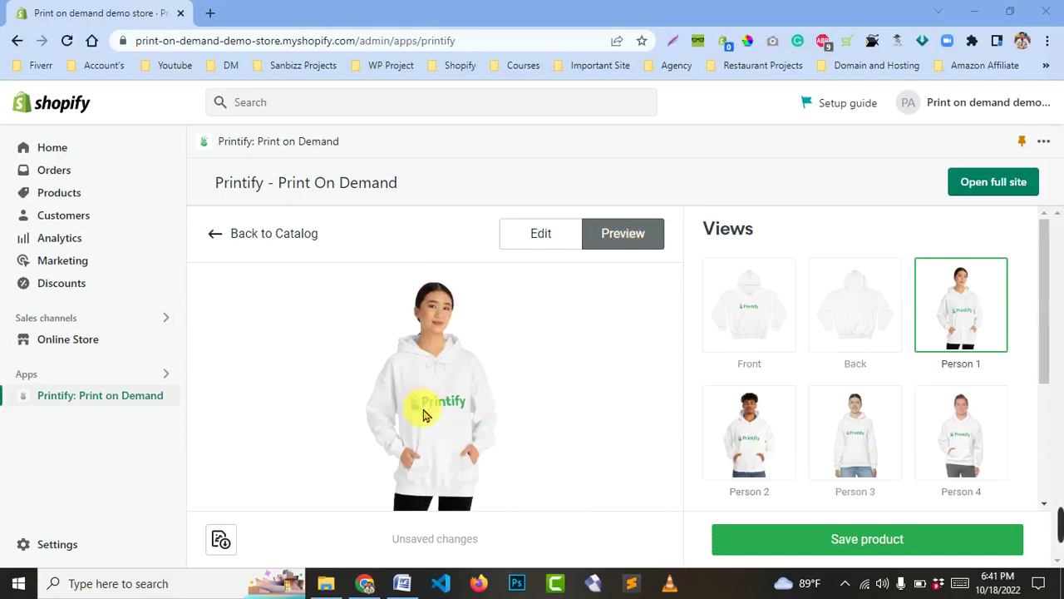
{"action": "left_click", "coordinate": [772, 441]}
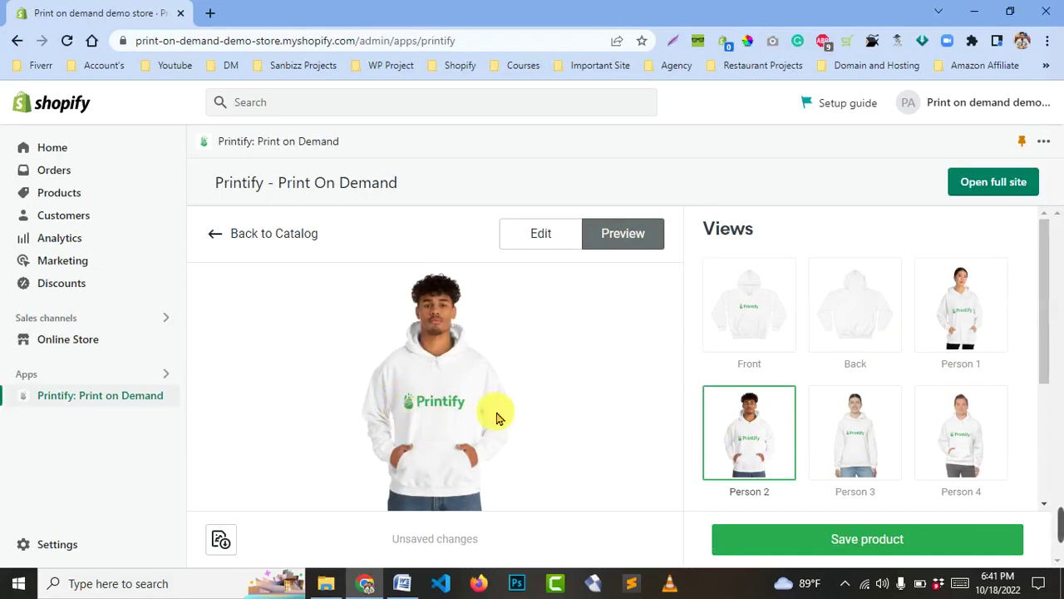
{"action": "left_click", "coordinate": [555, 240]}
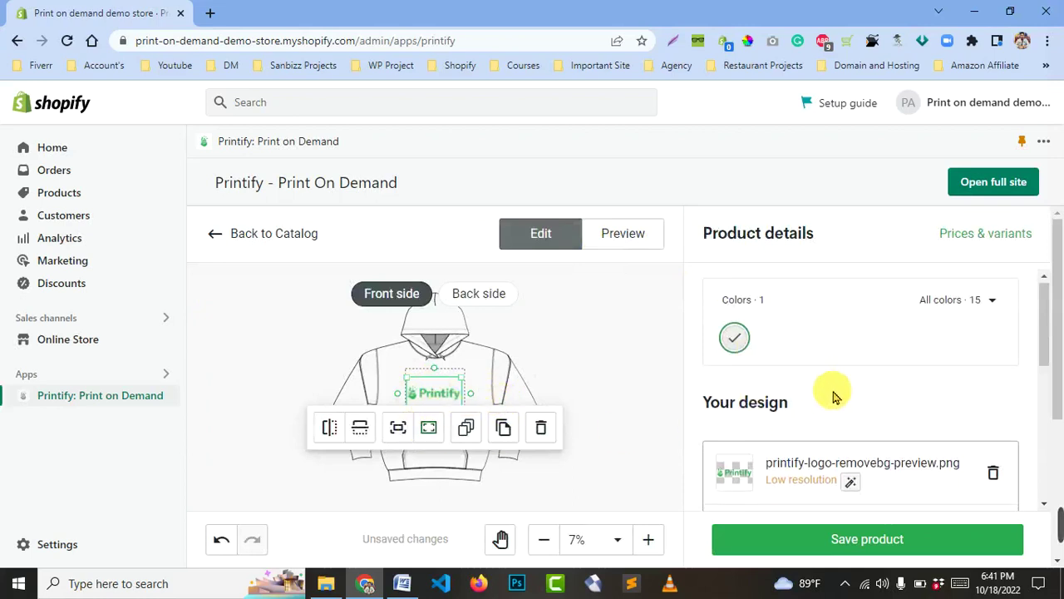
{"action": "scroll", "coordinate": [831, 391], "scroll_direction": "down", "scroll_amount": 1}
{"action": "scroll", "coordinate": [836, 399], "scroll_direction": "up", "scroll_amount": 1}
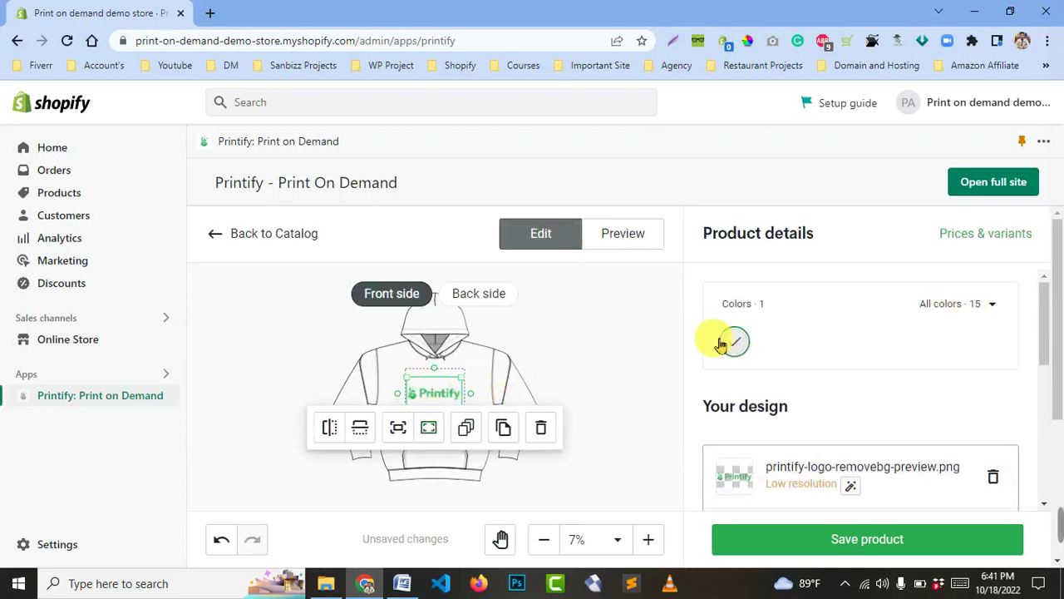
- Add a custom text layer reading "jdkfdk" to the hoodie's back side
{"action": "left_click", "coordinate": [499, 294]}
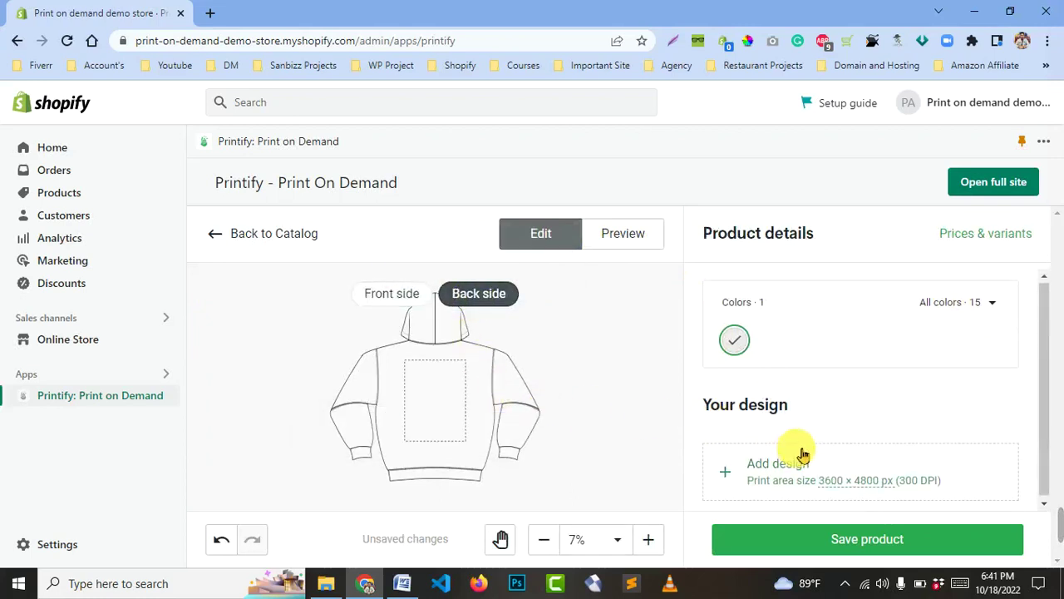
{"action": "left_click", "coordinate": [769, 455]}
{"action": "scroll", "coordinate": [796, 446], "scroll_direction": "down", "scroll_amount": 1}
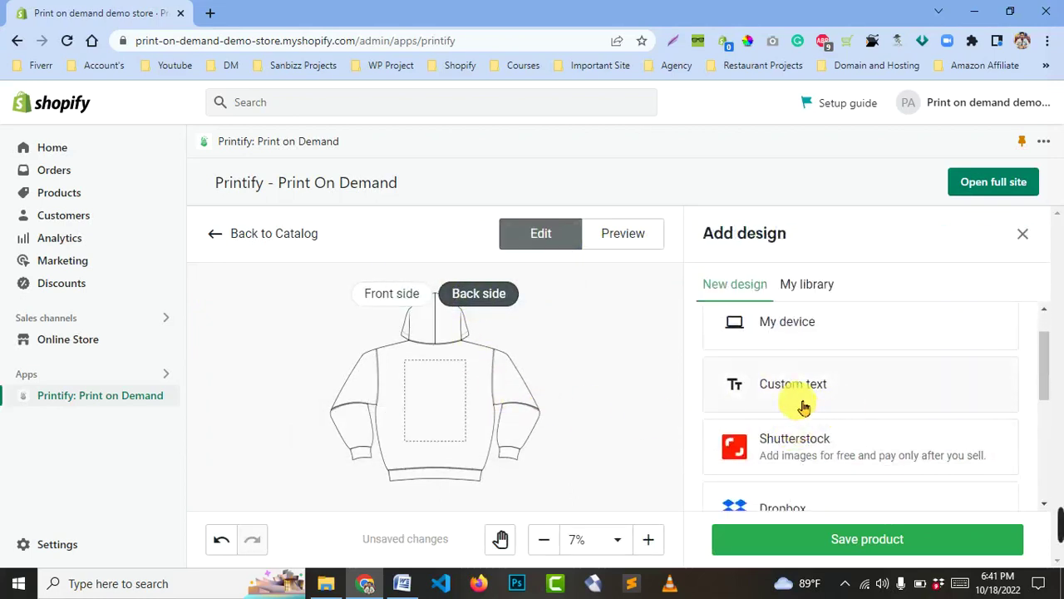
{"action": "left_click", "coordinate": [802, 408]}
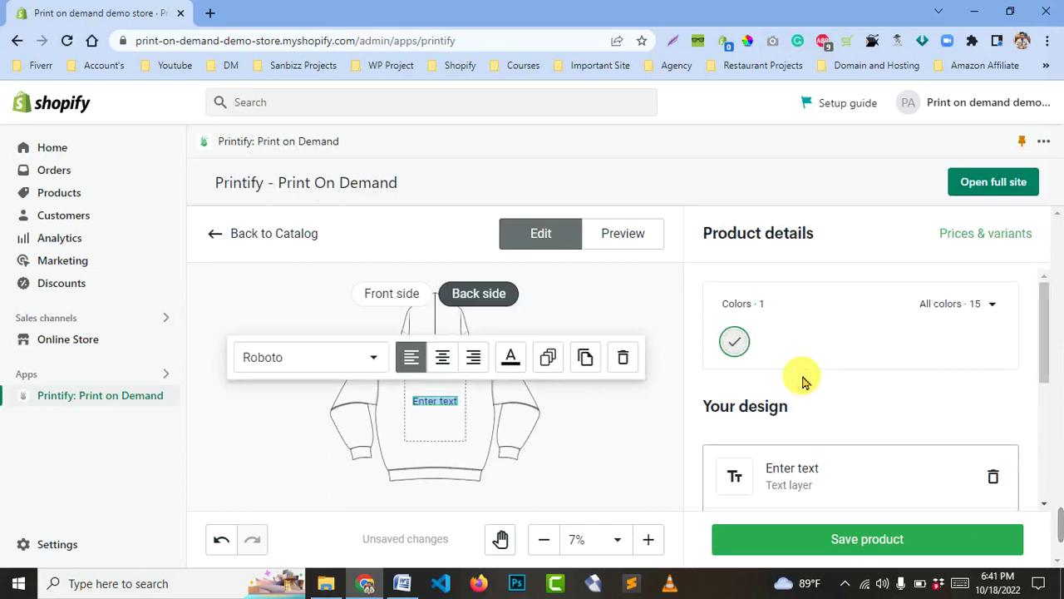
{"action": "type", "text": "jdkfdk"}
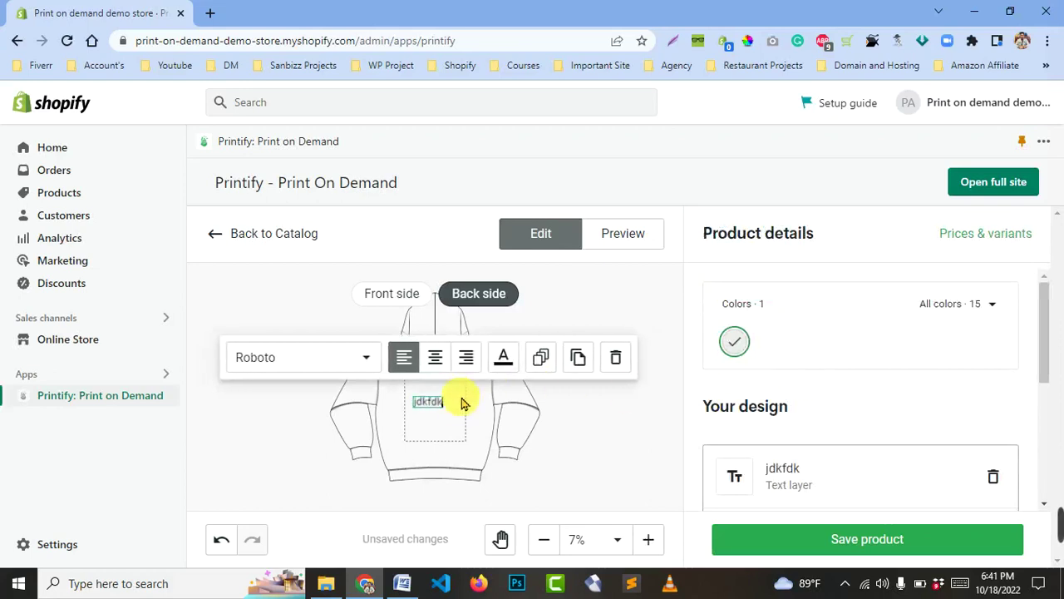
- Try the Acme font on the back text, set it to Black Ops One and preview the hoodie's back
{"action": "left_click", "coordinate": [329, 366]}
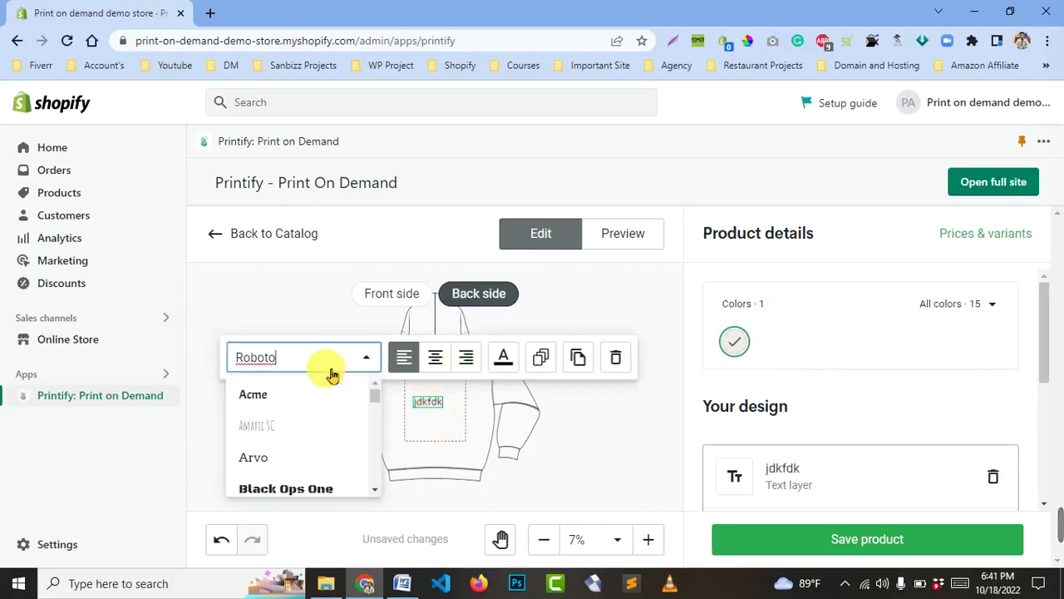
{"action": "left_click", "coordinate": [269, 397]}
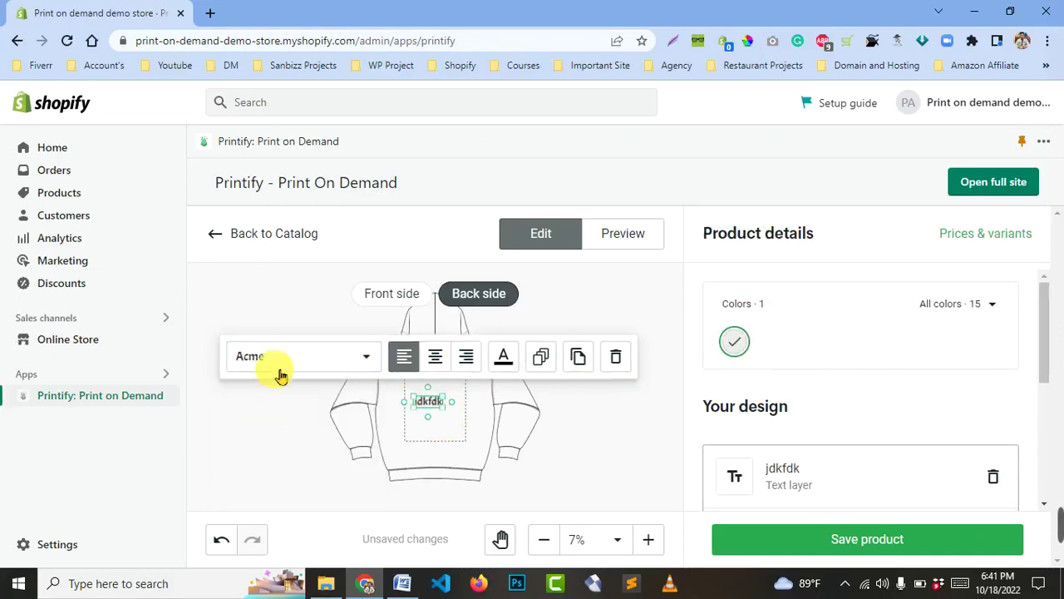
{"action": "left_click", "coordinate": [276, 367]}
{"action": "scroll", "coordinate": [270, 433], "scroll_direction": "down", "scroll_amount": 3}
{"action": "left_click", "coordinate": [268, 386]}
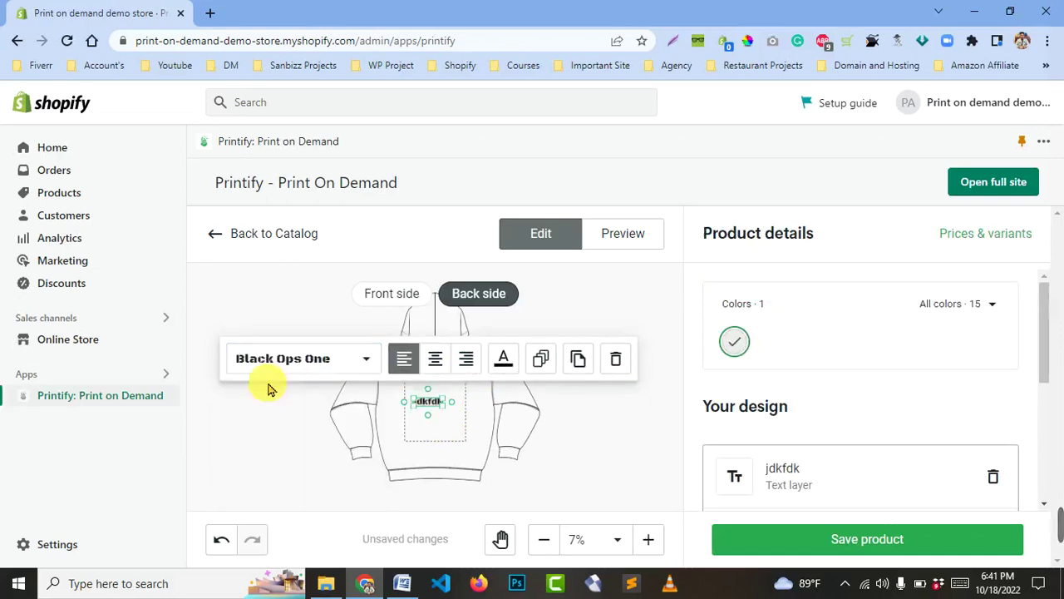
{"action": "left_click", "coordinate": [623, 232]}
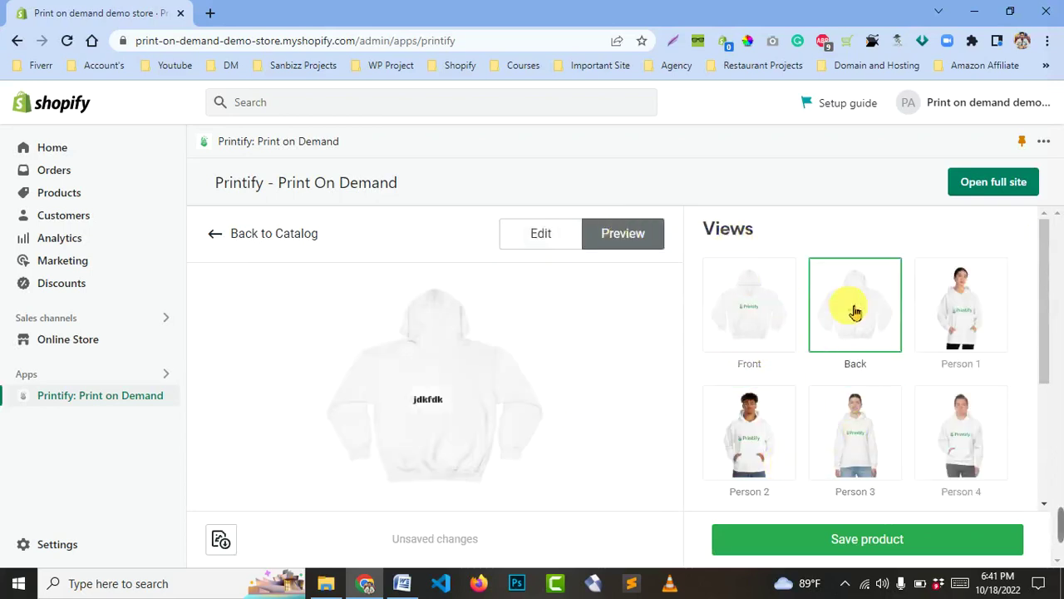
{"action": "left_click", "coordinate": [536, 237]}
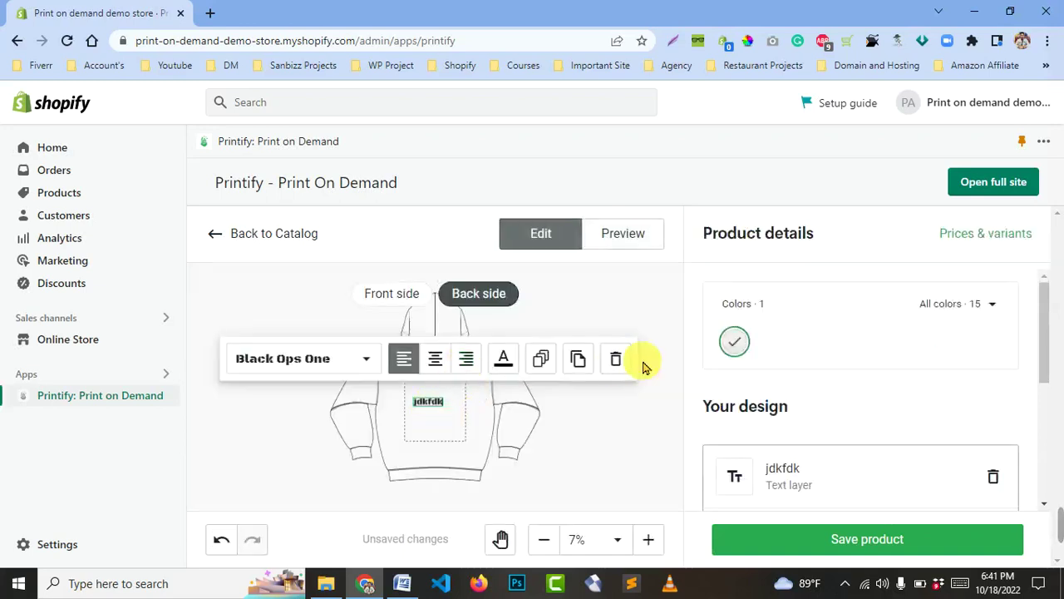
- Delete the text from the back side, return to the front side and save the product
{"action": "left_click", "coordinate": [615, 363]}
{"action": "left_click", "coordinate": [392, 291]}
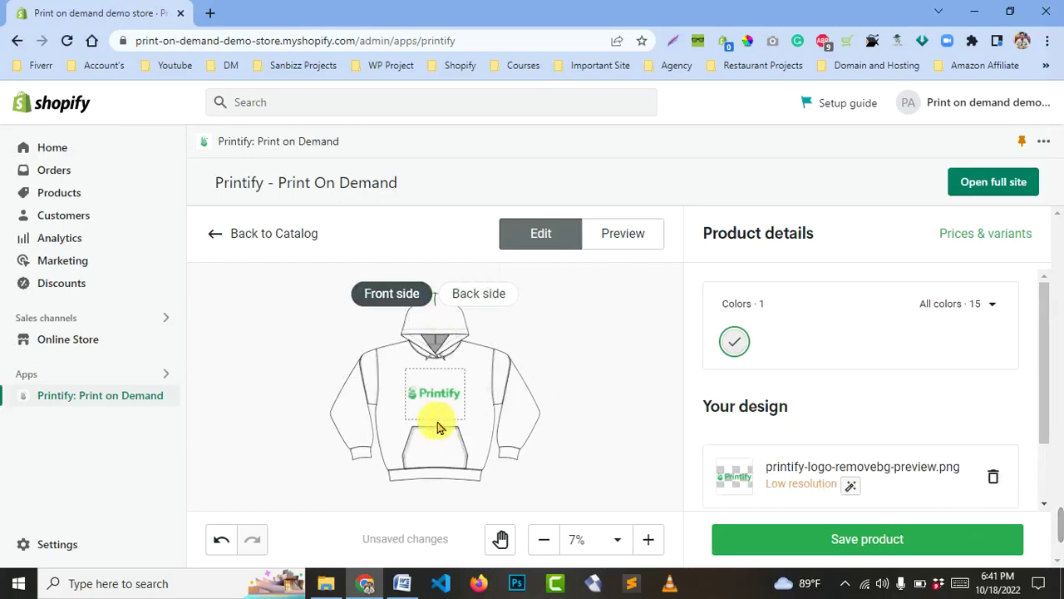
{"action": "scroll", "coordinate": [437, 423], "scroll_direction": "down", "scroll_amount": 1}
{"action": "scroll", "coordinate": [435, 423], "scroll_direction": "up", "scroll_amount": 1}
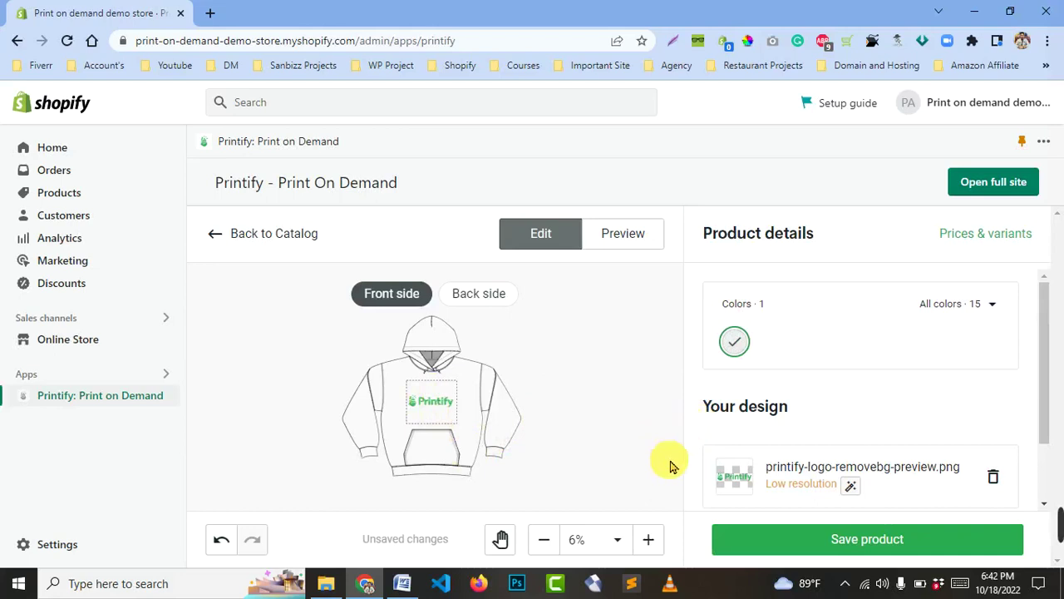
{"action": "left_click", "coordinate": [873, 549]}
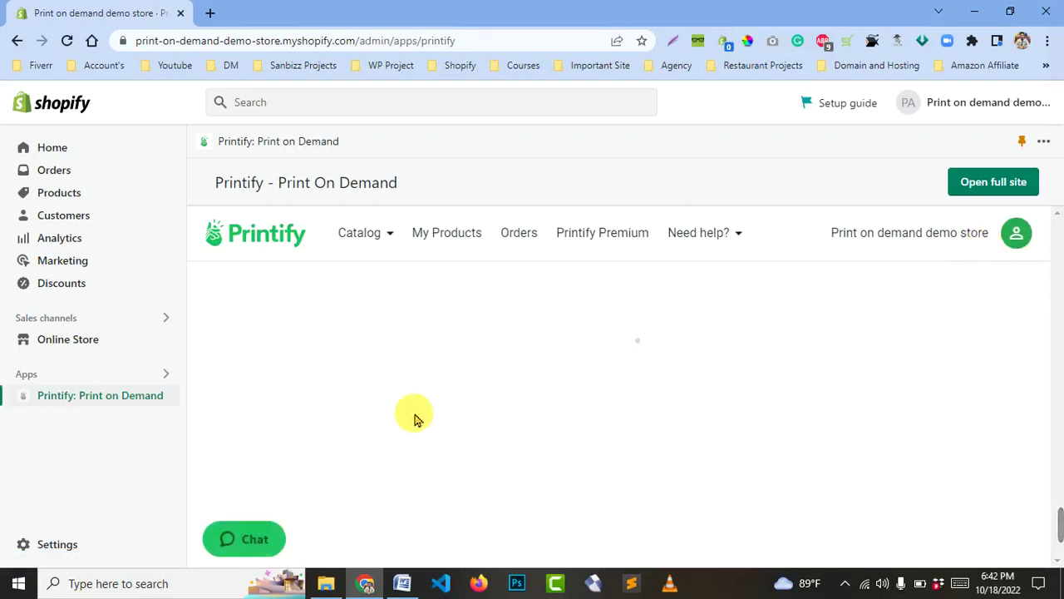
- Review the hoodie's title image views and title image color options on the product details page
{"action": "scroll", "coordinate": [628, 440], "scroll_direction": "down", "scroll_amount": 4}
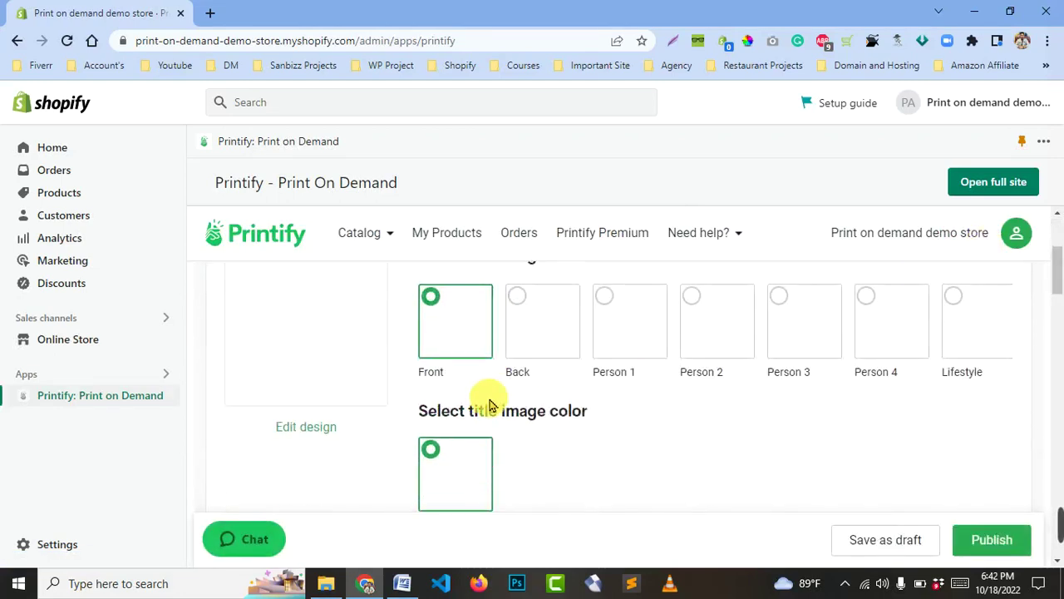
{"action": "scroll", "coordinate": [487, 400], "scroll_direction": "up", "scroll_amount": 2}
{"action": "scroll", "coordinate": [517, 396], "scroll_direction": "down", "scroll_amount": 1}
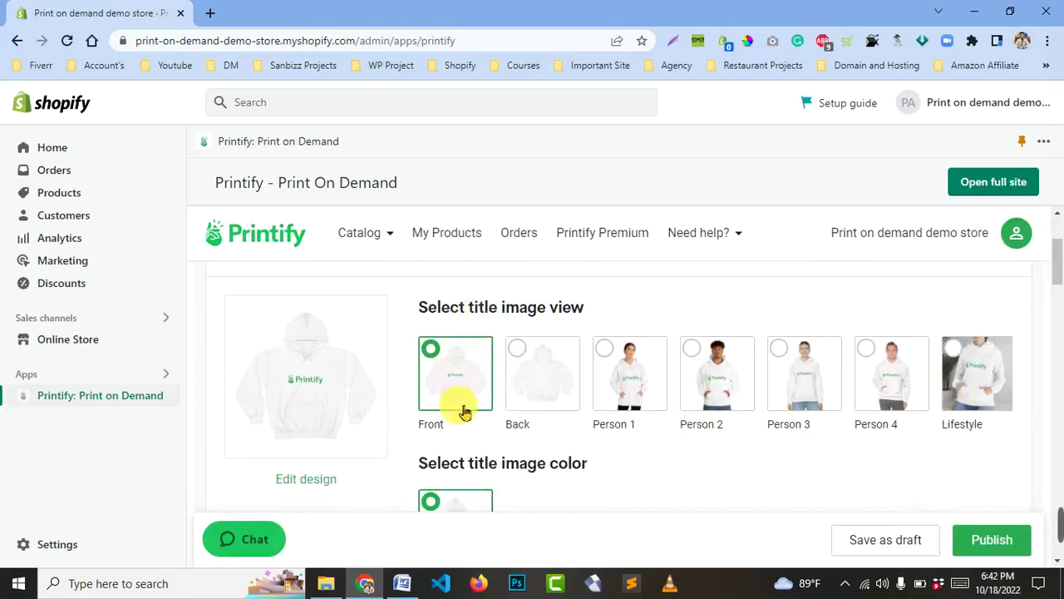
{"action": "scroll", "coordinate": [484, 366], "scroll_direction": "down", "scroll_amount": 2}
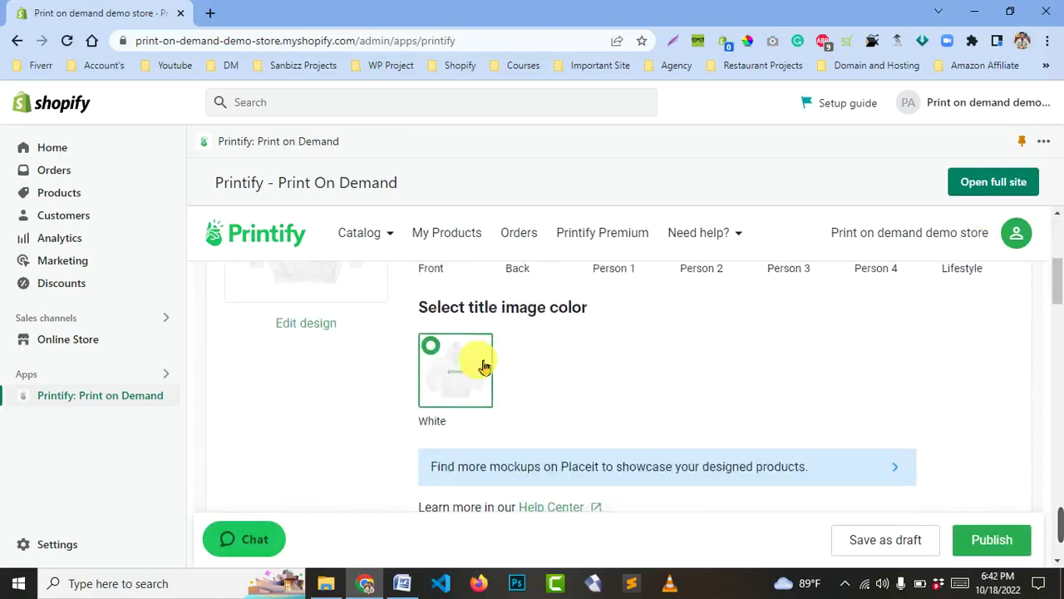
{"action": "scroll", "coordinate": [556, 374], "scroll_direction": "down", "scroll_amount": 2}
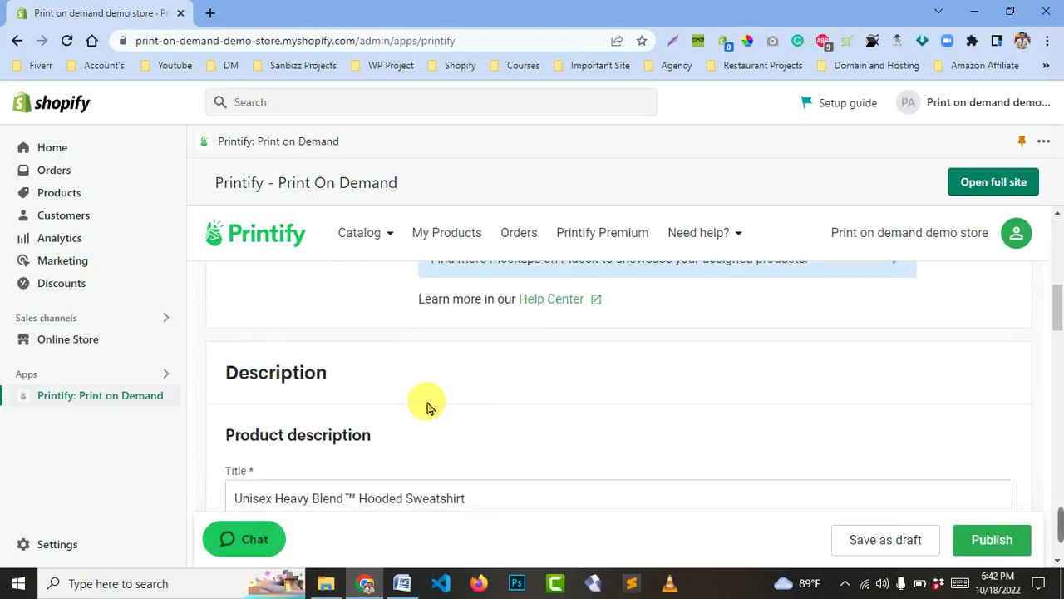
{"action": "scroll", "coordinate": [400, 427], "scroll_direction": "up", "scroll_amount": 2}
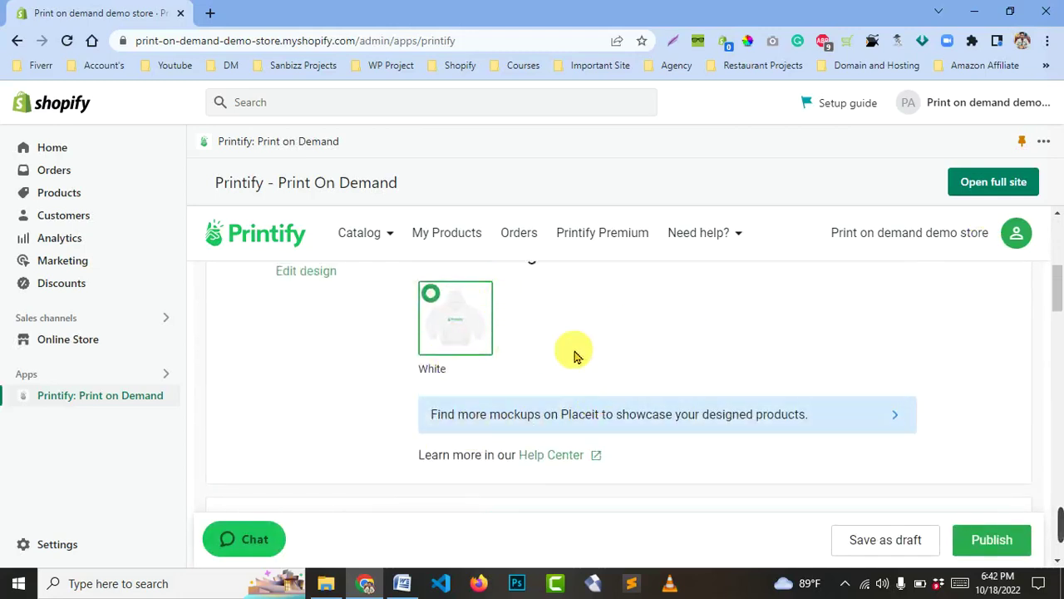
{"action": "scroll", "coordinate": [570, 350], "scroll_direction": "down", "scroll_amount": 2}
{"action": "scroll", "coordinate": [389, 407], "scroll_direction": "down", "scroll_amount": 1}
{"action": "scroll", "coordinate": [385, 408], "scroll_direction": "up", "scroll_amount": 3}
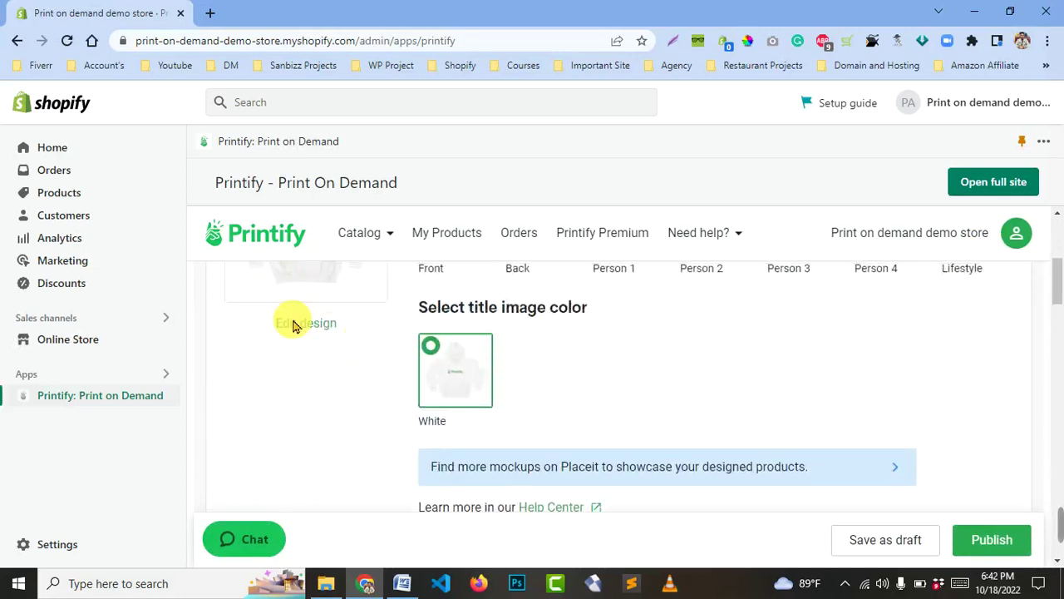
{"action": "scroll", "coordinate": [357, 403], "scroll_direction": "down", "scroll_amount": 3}
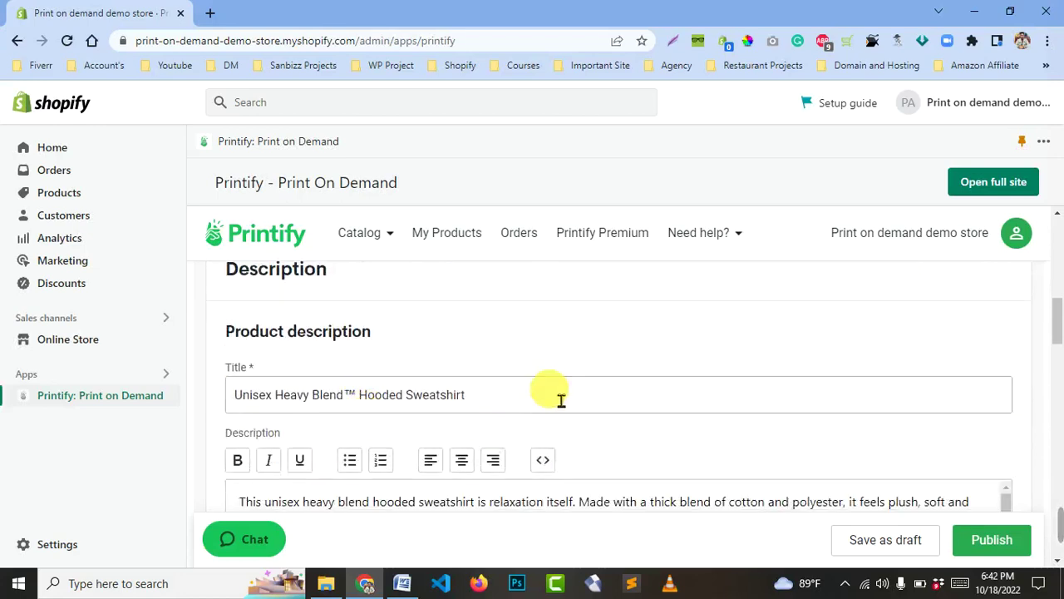
- Change the product title to "Unisex Heavy Blend™ Hooded Sweatshirth"
{"action": "scroll", "coordinate": [562, 400], "scroll_direction": "down", "scroll_amount": 1}
{"action": "scroll", "coordinate": [511, 371], "scroll_direction": "up", "scroll_amount": 1}
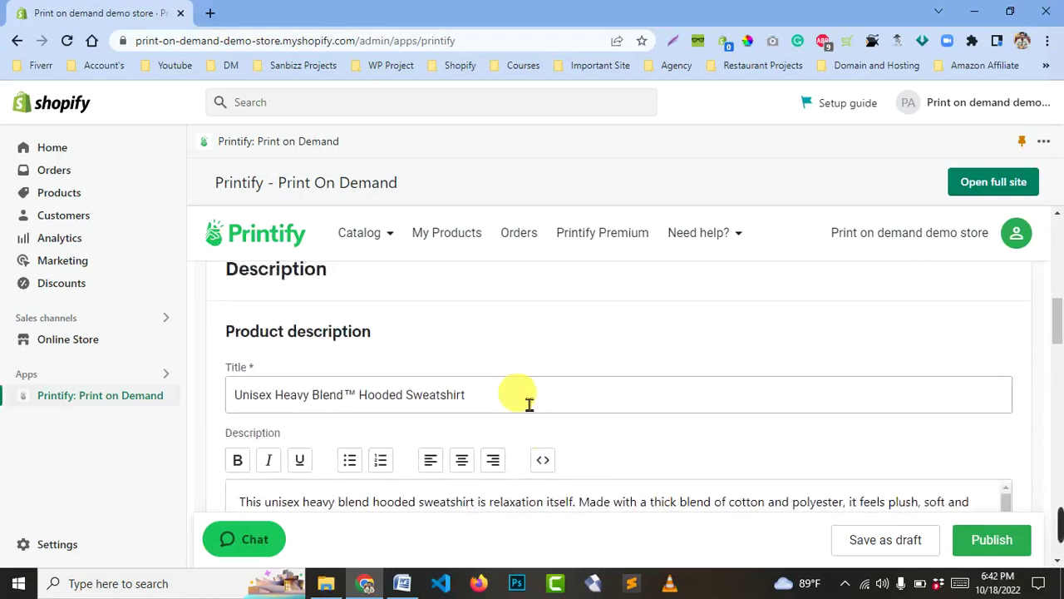
{"action": "left_click", "coordinate": [528, 402]}
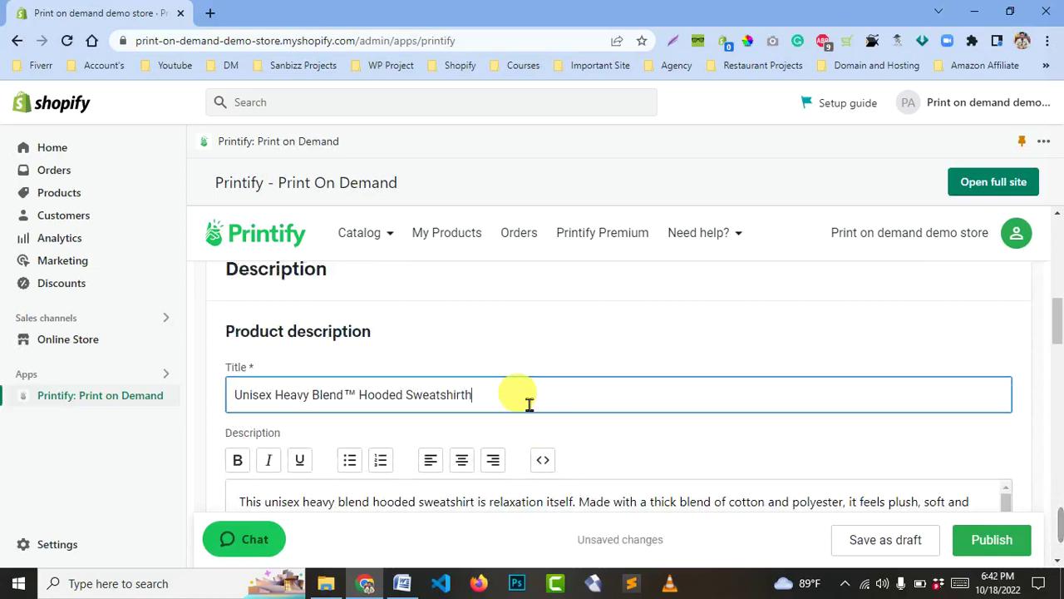
- Examine the product's description, tags and the cost, retail price and profit margin of each size variant
{"action": "scroll", "coordinate": [475, 430], "scroll_direction": "down", "scroll_amount": 1}
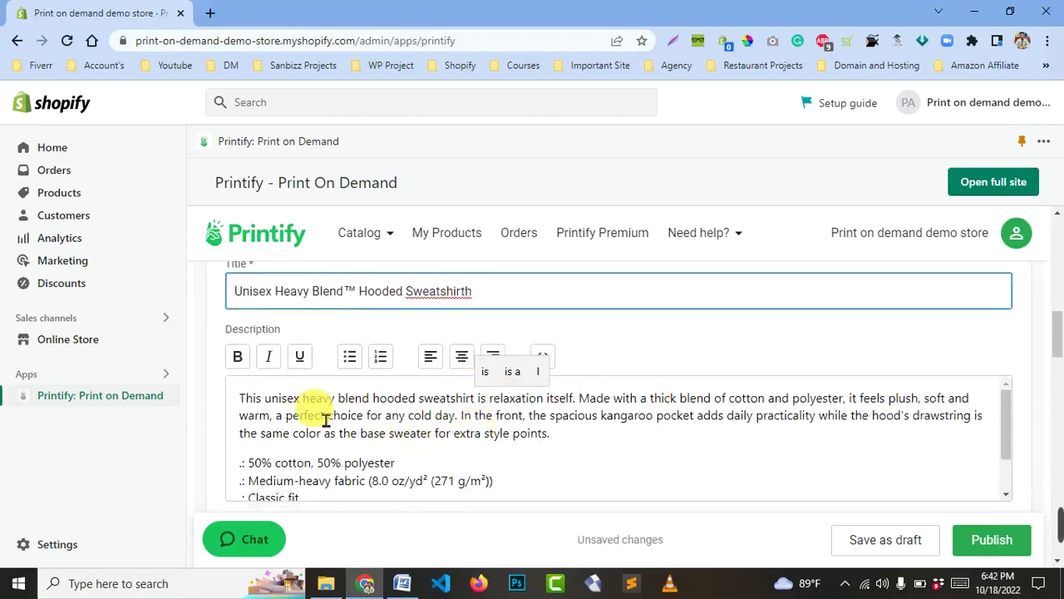
{"action": "scroll", "coordinate": [254, 386], "scroll_direction": "down", "scroll_amount": 1}
{"action": "left_click", "coordinate": [368, 429]}
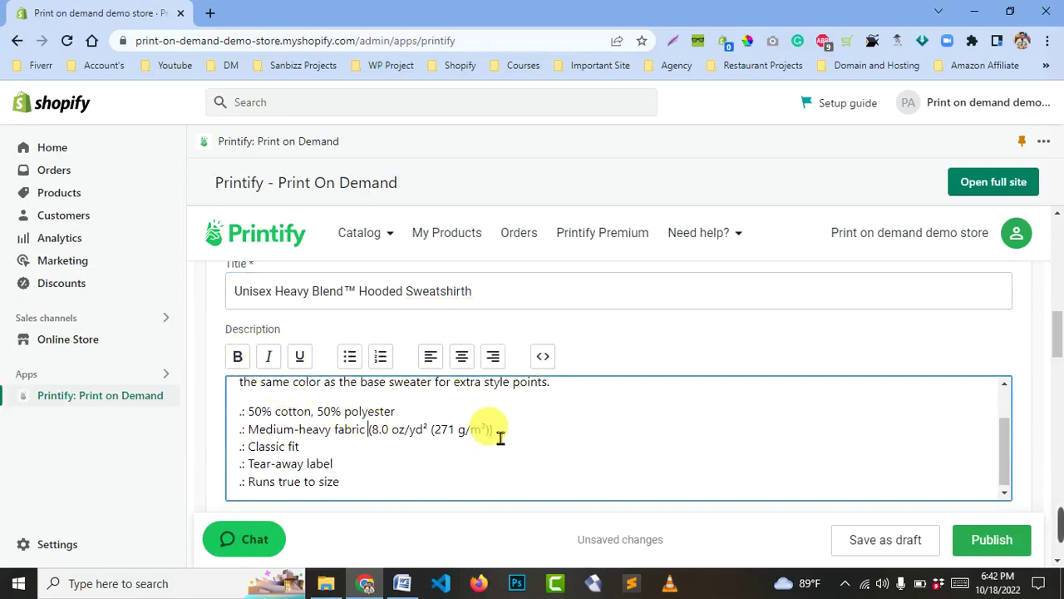
{"action": "scroll", "coordinate": [387, 487], "scroll_direction": "down", "scroll_amount": 3}
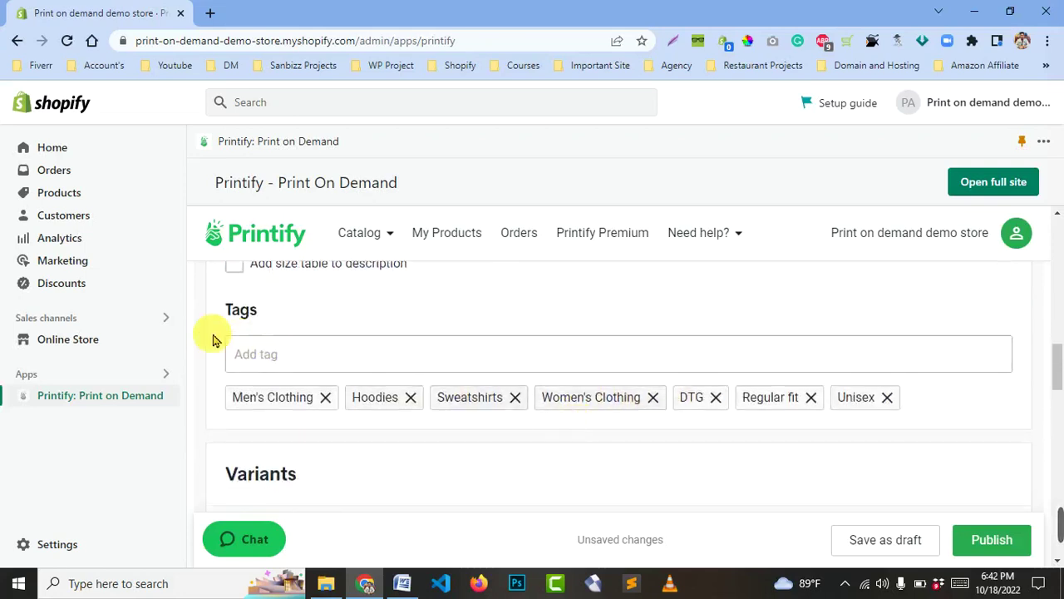
{"action": "scroll", "coordinate": [357, 411], "scroll_direction": "down", "scroll_amount": 2}
{"action": "scroll", "coordinate": [308, 383], "scroll_direction": "down", "scroll_amount": 3}
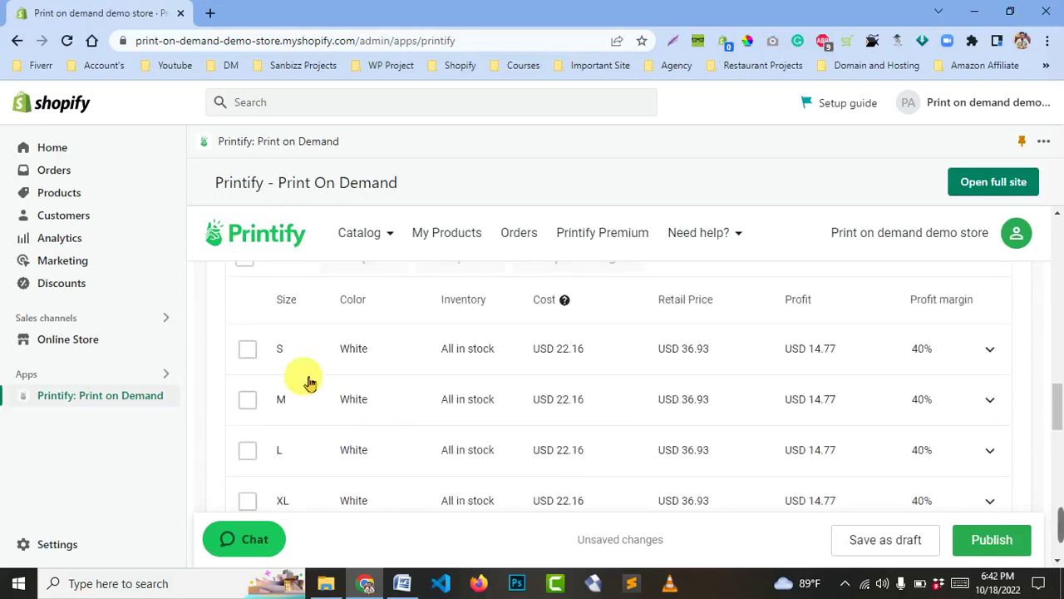
{"action": "scroll", "coordinate": [280, 375], "scroll_direction": "down", "scroll_amount": 1}
{"action": "scroll", "coordinate": [532, 424], "scroll_direction": "down", "scroll_amount": 5}
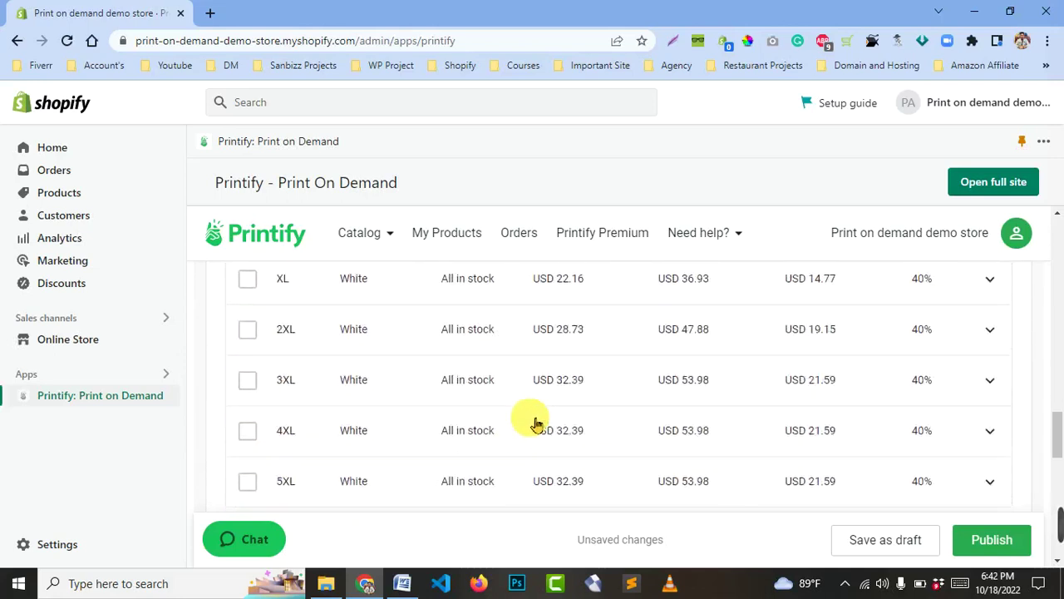
{"action": "scroll", "coordinate": [527, 416], "scroll_direction": "up", "scroll_amount": 2}
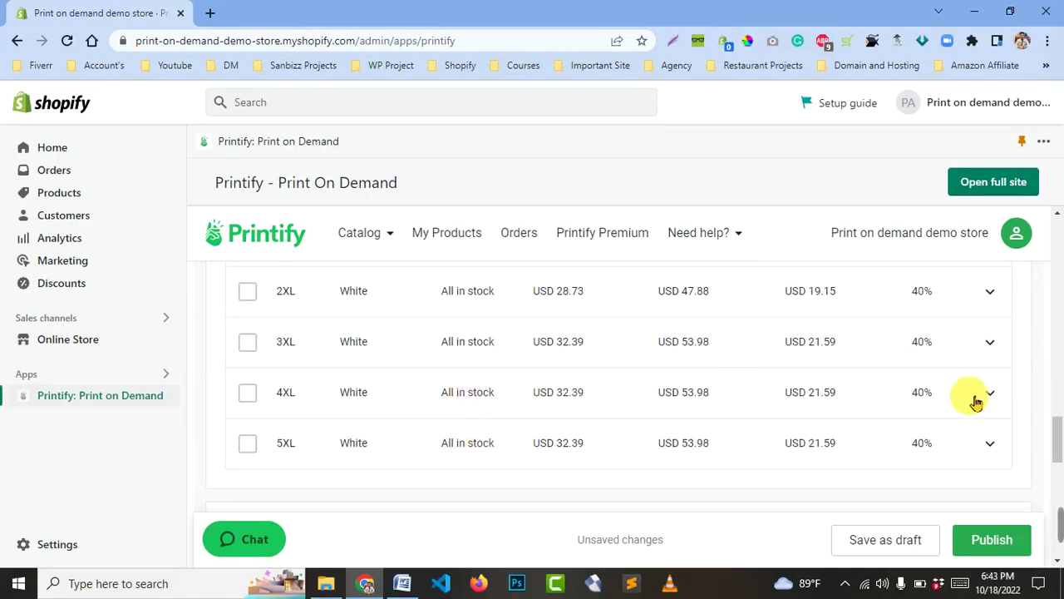
{"action": "scroll", "coordinate": [917, 452], "scroll_direction": "up", "scroll_amount": 7}
{"action": "scroll", "coordinate": [898, 442], "scroll_direction": "down", "scroll_amount": 4}
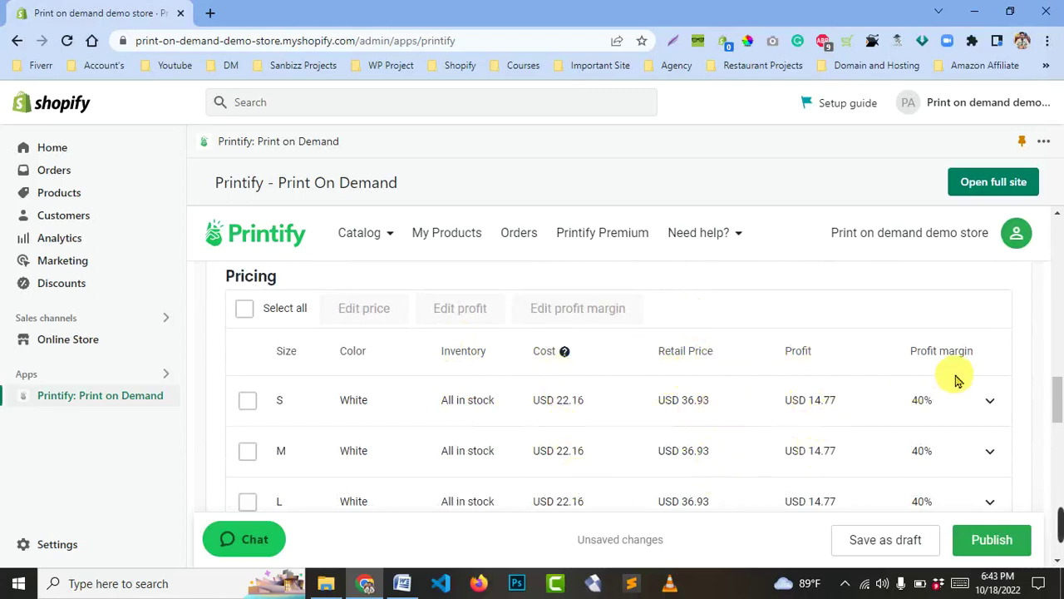
{"action": "scroll", "coordinate": [934, 444], "scroll_direction": "down", "scroll_amount": 4}
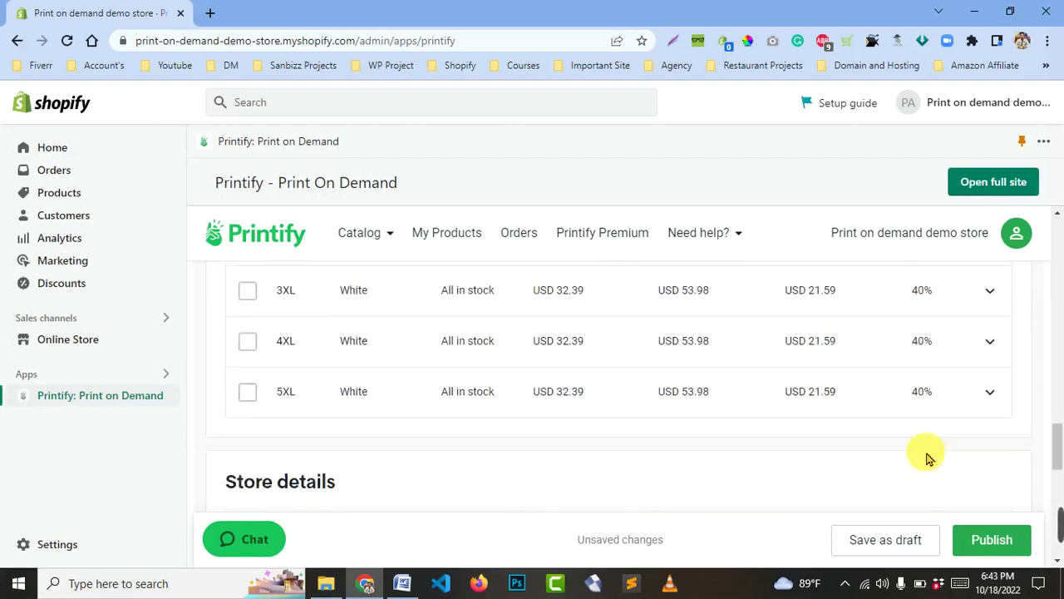
- Check the store visibility and Shopify sync settings, and publish the hoodie to the store
{"action": "scroll", "coordinate": [460, 402], "scroll_direction": "down", "scroll_amount": 3}
{"action": "scroll", "coordinate": [360, 434], "scroll_direction": "down", "scroll_amount": 2}
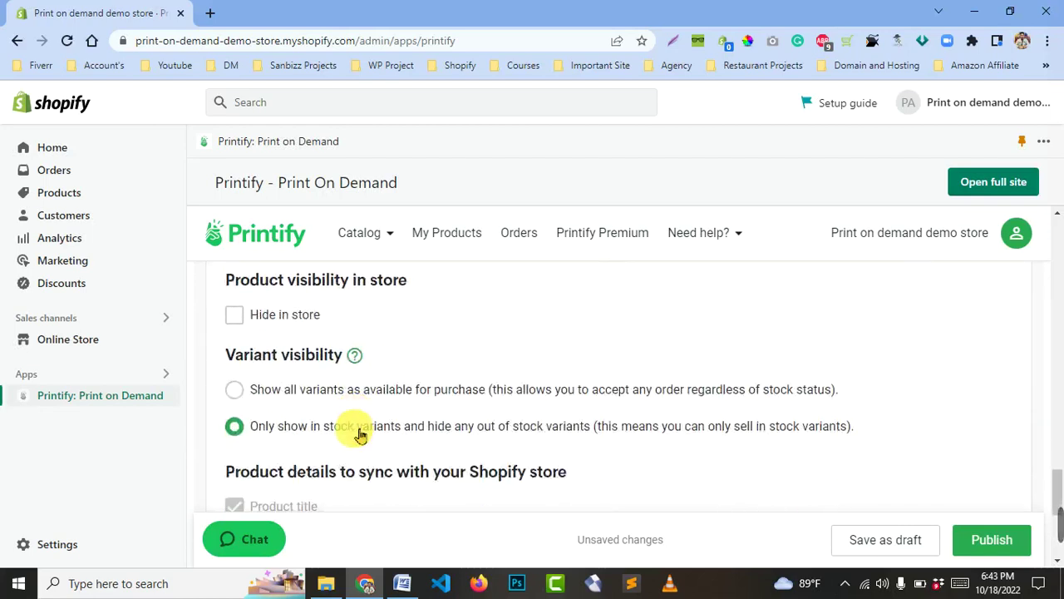
{"action": "scroll", "coordinate": [466, 407], "scroll_direction": "down", "scroll_amount": 3}
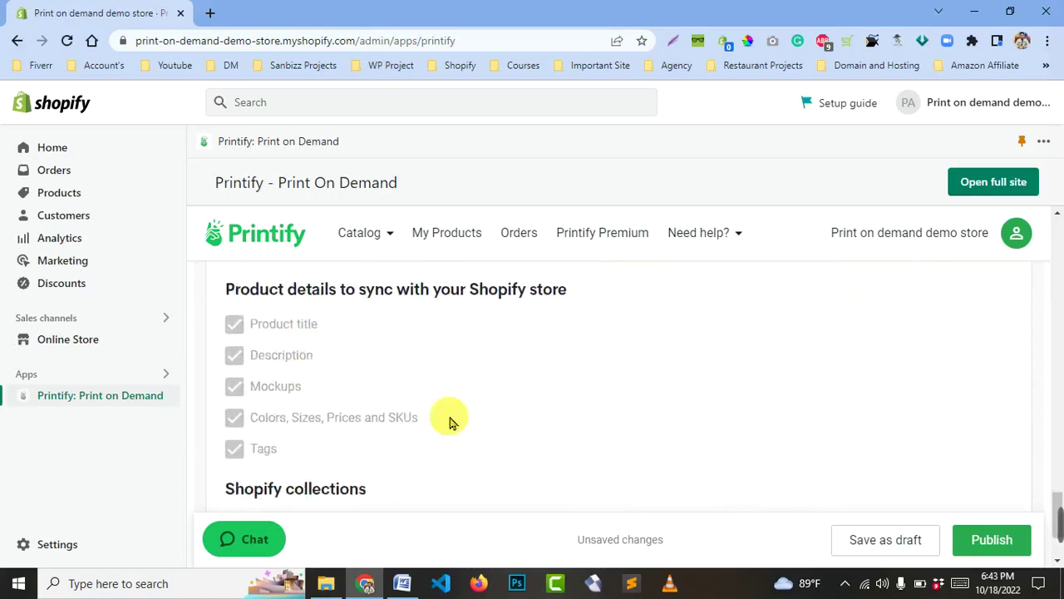
{"action": "left_click", "coordinate": [990, 541]}
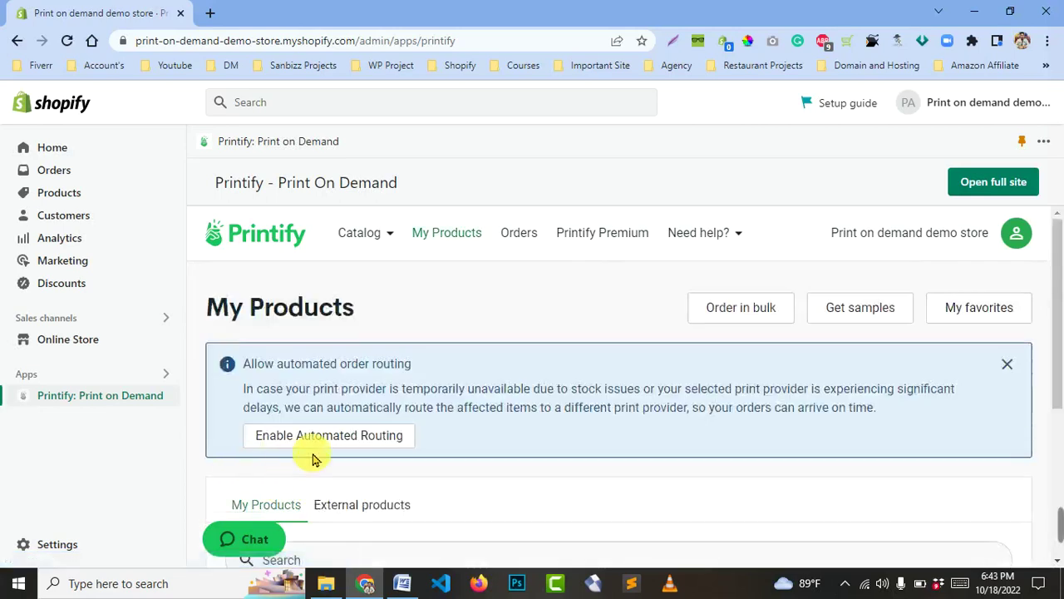
- Check the My Products list for the published hoodie
{"action": "scroll", "coordinate": [665, 416], "scroll_direction": "down", "scroll_amount": 2}
{"action": "scroll", "coordinate": [632, 412], "scroll_direction": "down", "scroll_amount": 2}
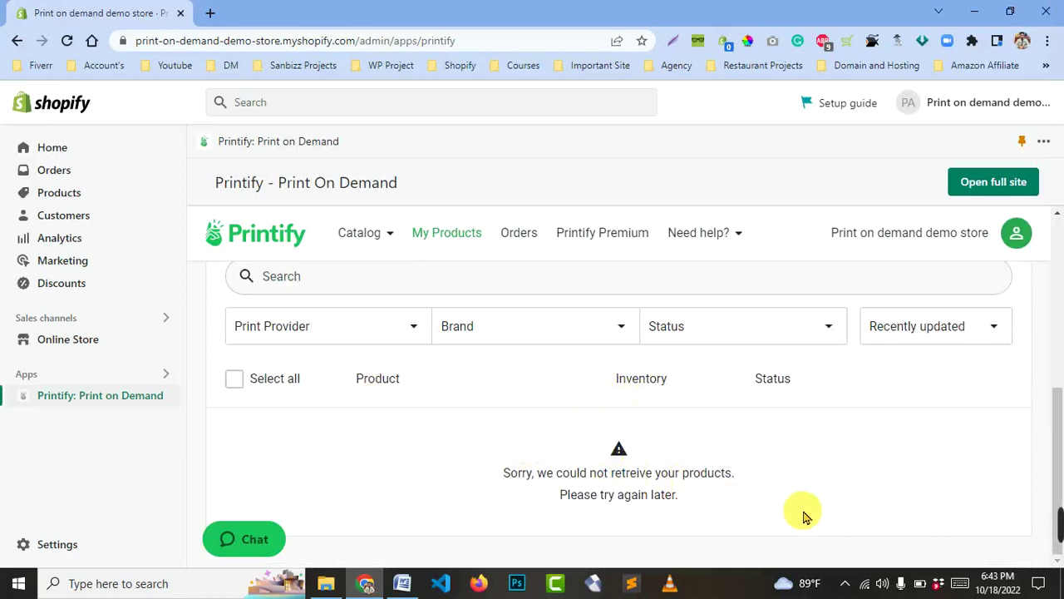
{"action": "scroll", "coordinate": [688, 482], "scroll_direction": "up", "scroll_amount": 3}
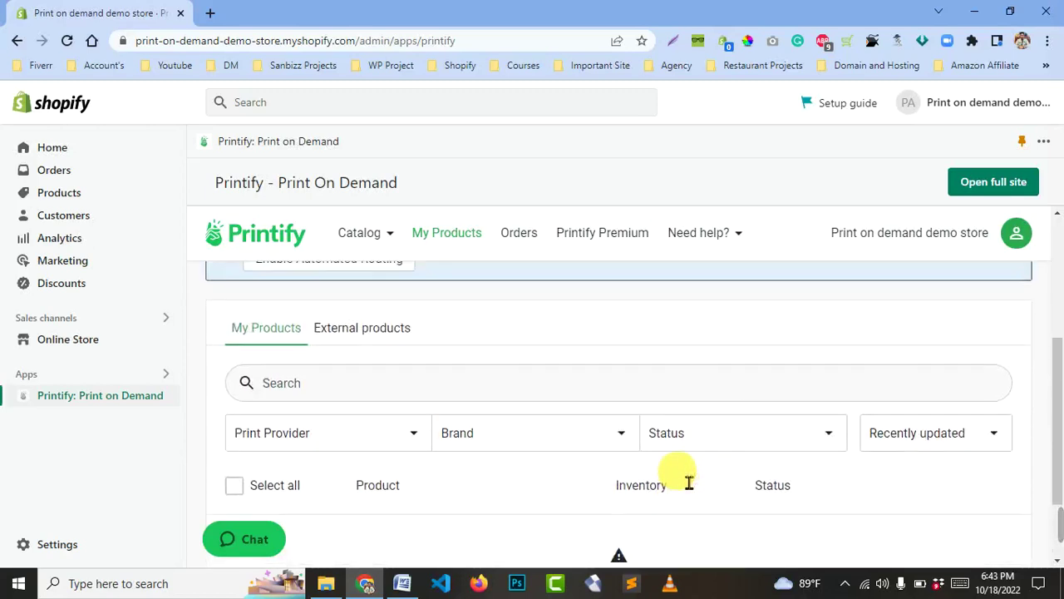
{"action": "scroll", "coordinate": [688, 483], "scroll_direction": "up", "scroll_amount": 2}
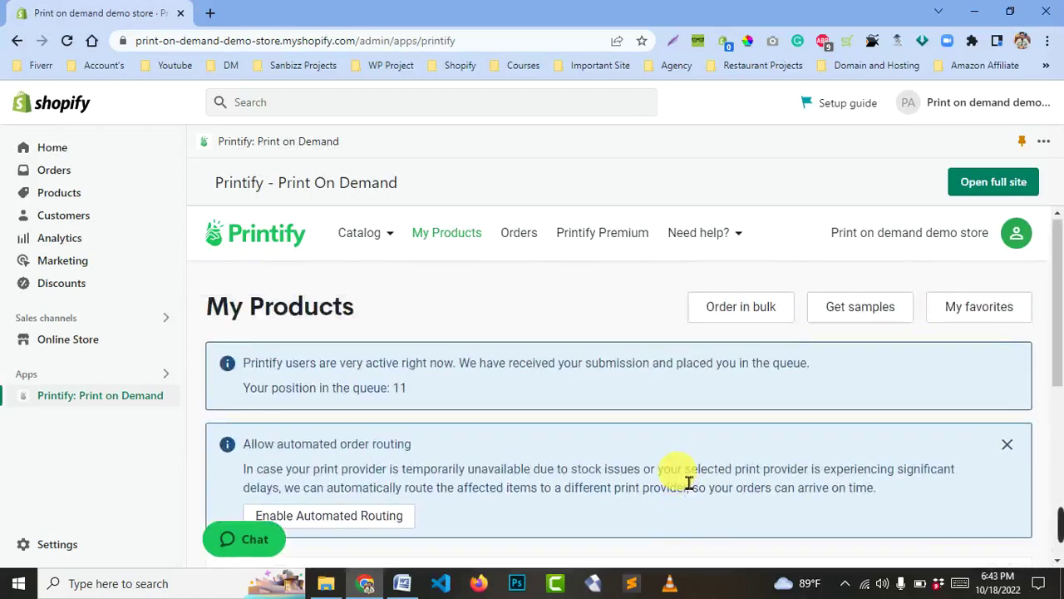
{"action": "scroll", "coordinate": [703, 484], "scroll_direction": "down", "scroll_amount": 3}
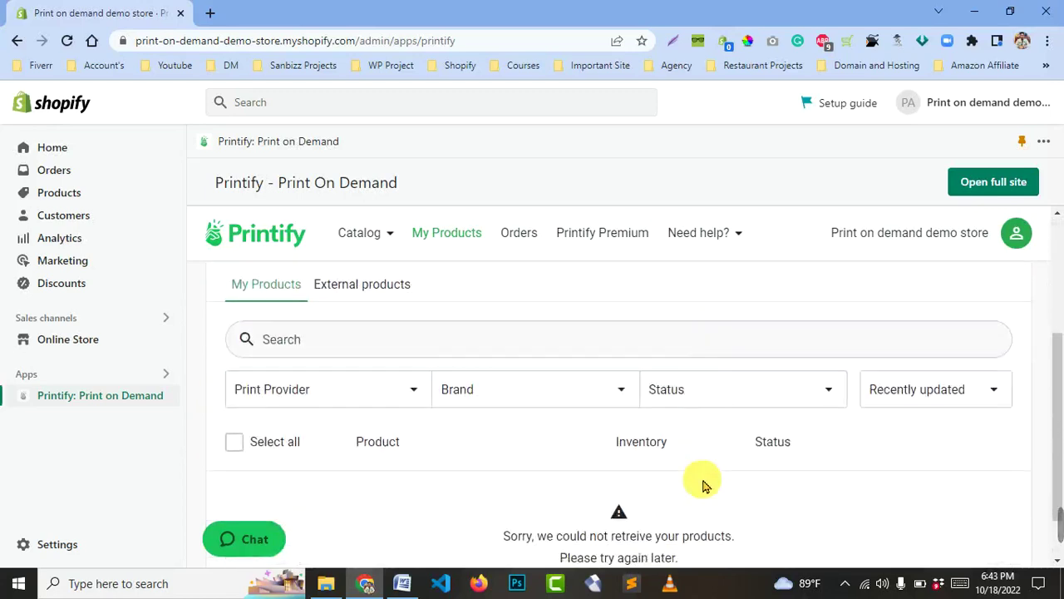
{"action": "scroll", "coordinate": [703, 485], "scroll_direction": "up", "scroll_amount": 3}
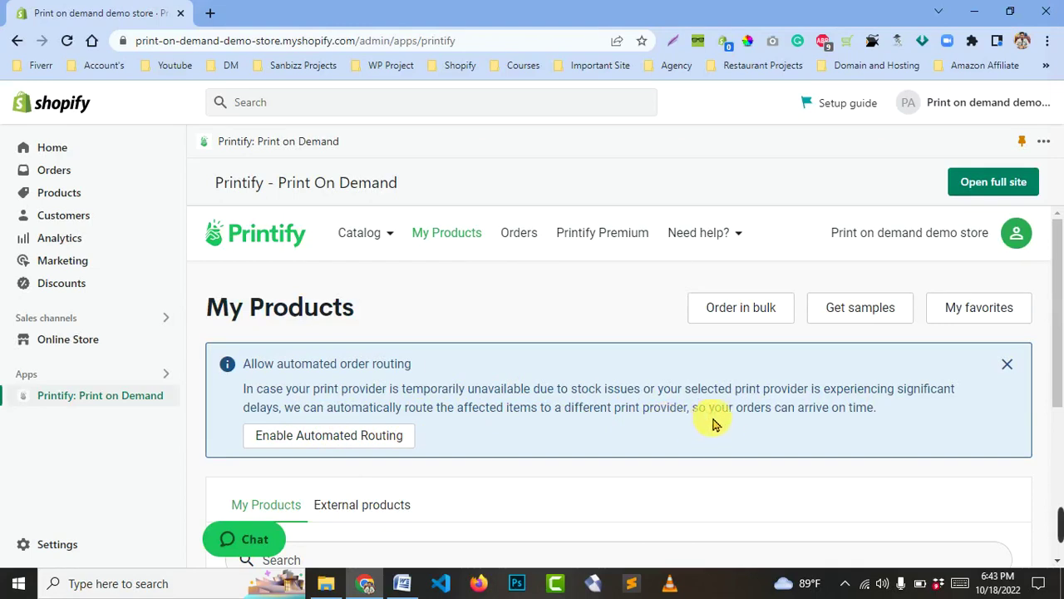
- Open the store preferences for automated order routing, save the settings and return to My Products
{"action": "left_click", "coordinate": [335, 437]}
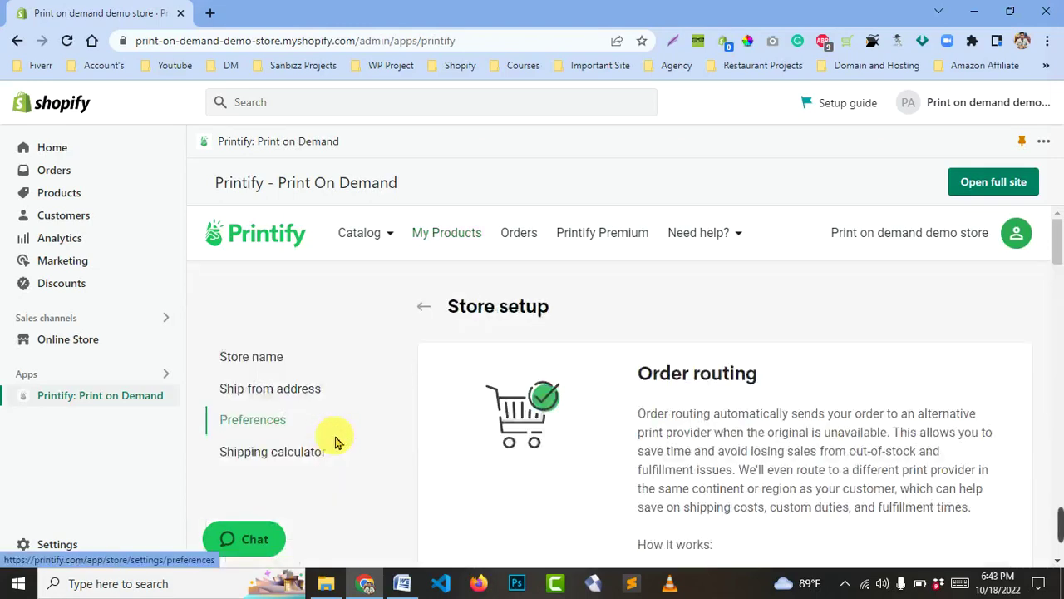
{"action": "scroll", "coordinate": [742, 474], "scroll_direction": "down", "scroll_amount": 3}
{"action": "scroll", "coordinate": [742, 472], "scroll_direction": "down", "scroll_amount": 12}
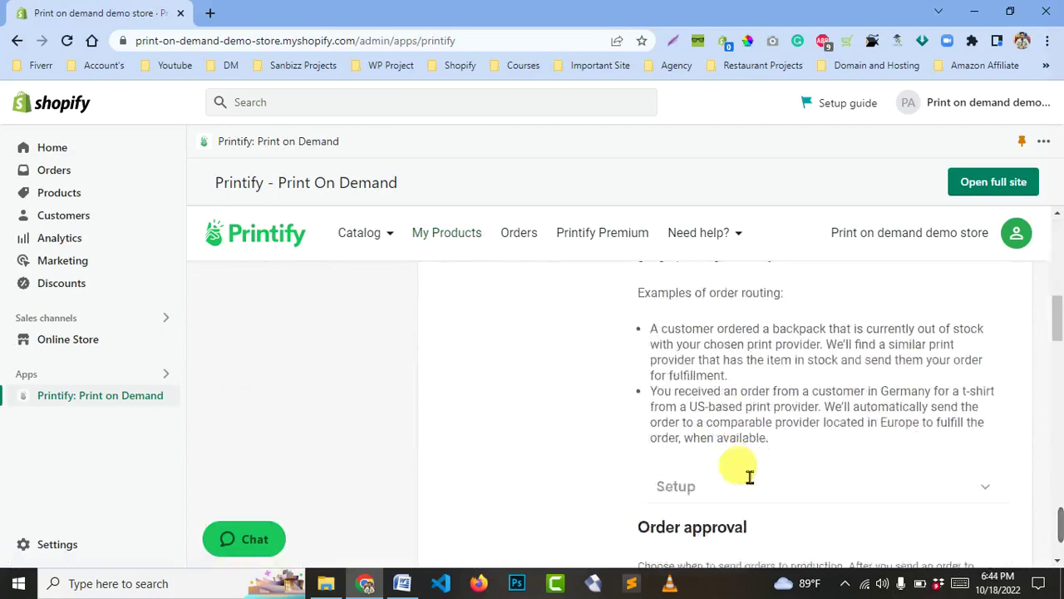
{"action": "scroll", "coordinate": [748, 476], "scroll_direction": "down", "scroll_amount": 15}
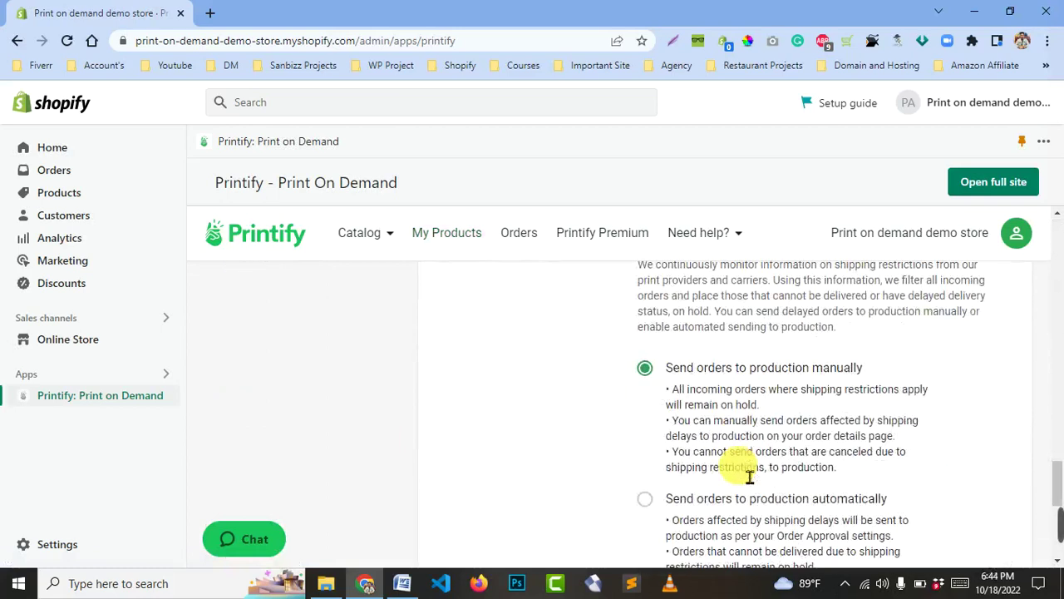
{"action": "left_click", "coordinate": [989, 421]}
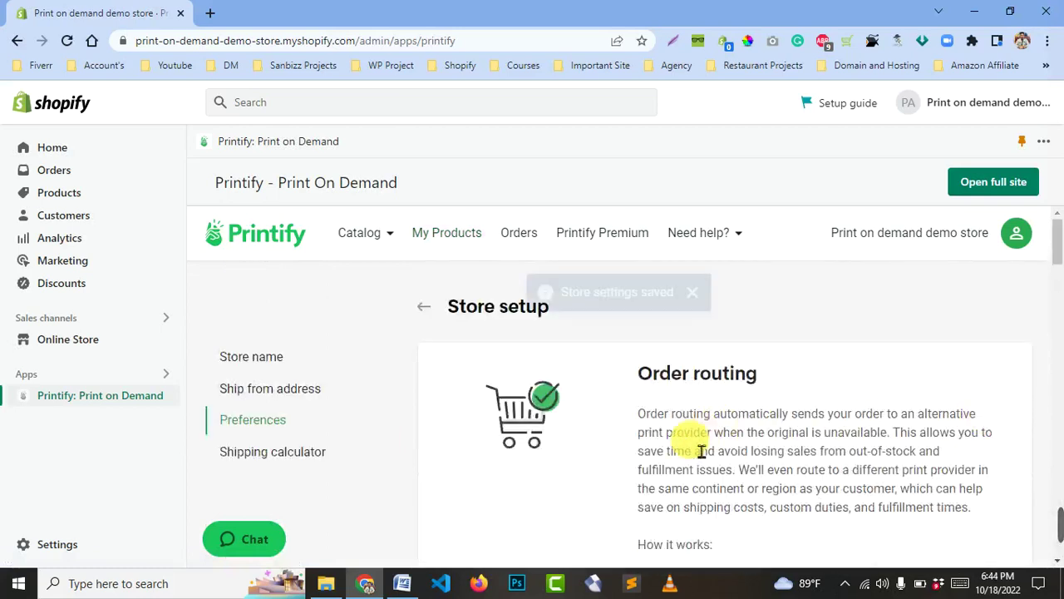
{"action": "left_click", "coordinate": [427, 309]}
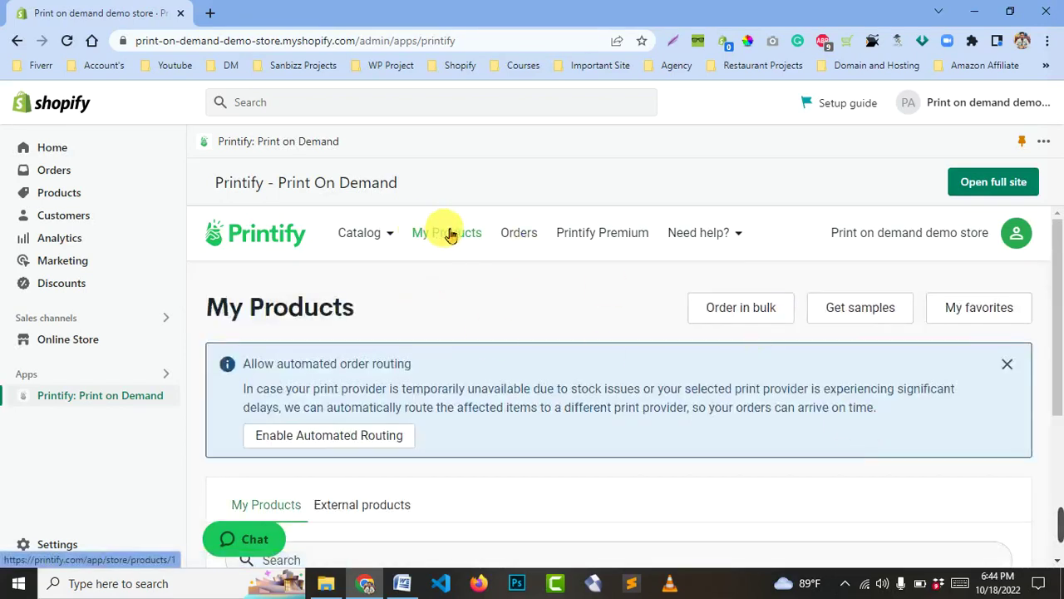
- View the published hoodie in the online store, and open the product list in the Shopify admin
{"action": "scroll", "coordinate": [460, 409], "scroll_direction": "down", "scroll_amount": 3}
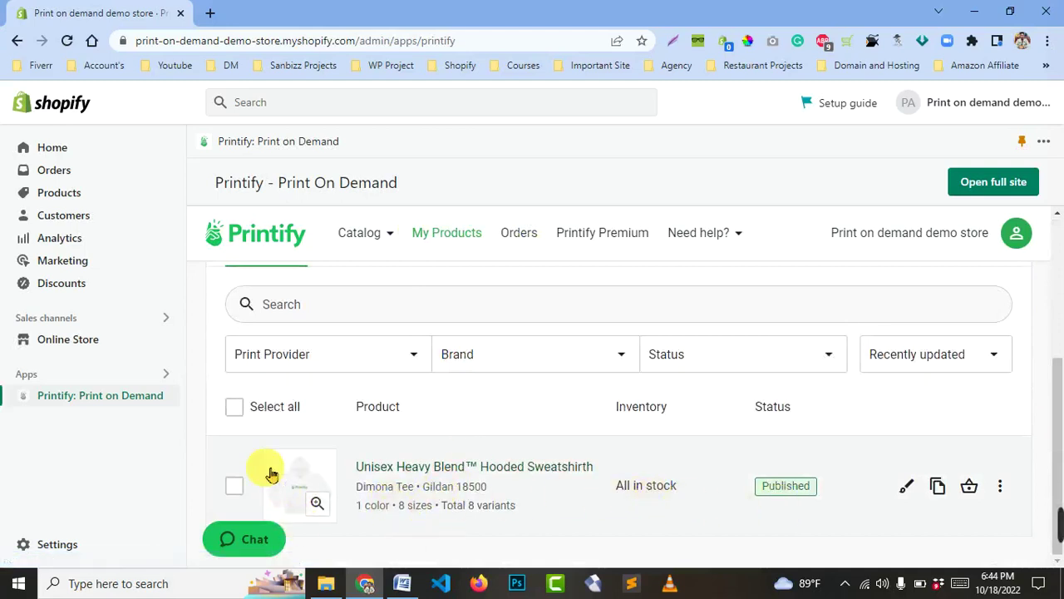
{"action": "left_click", "coordinate": [1001, 486]}
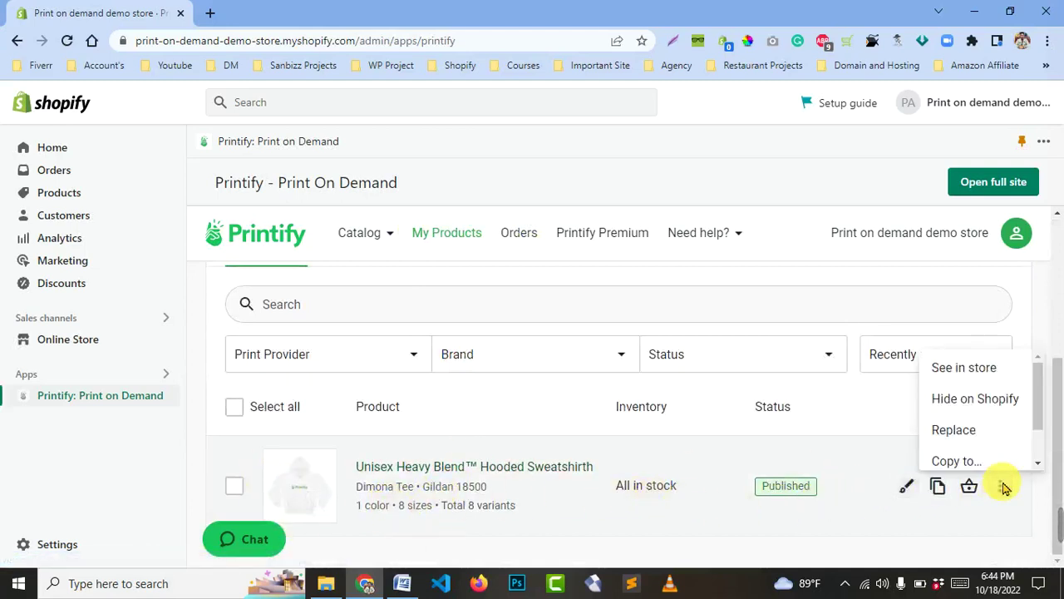
{"action": "left_click", "coordinate": [972, 377]}
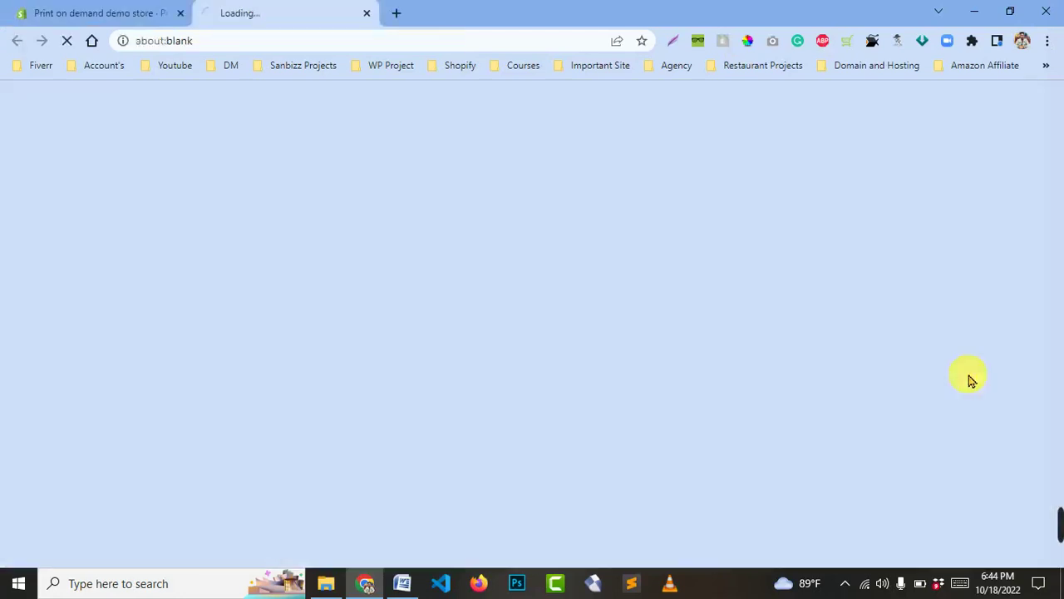
{"action": "key", "text": "ctrl+Tab"}
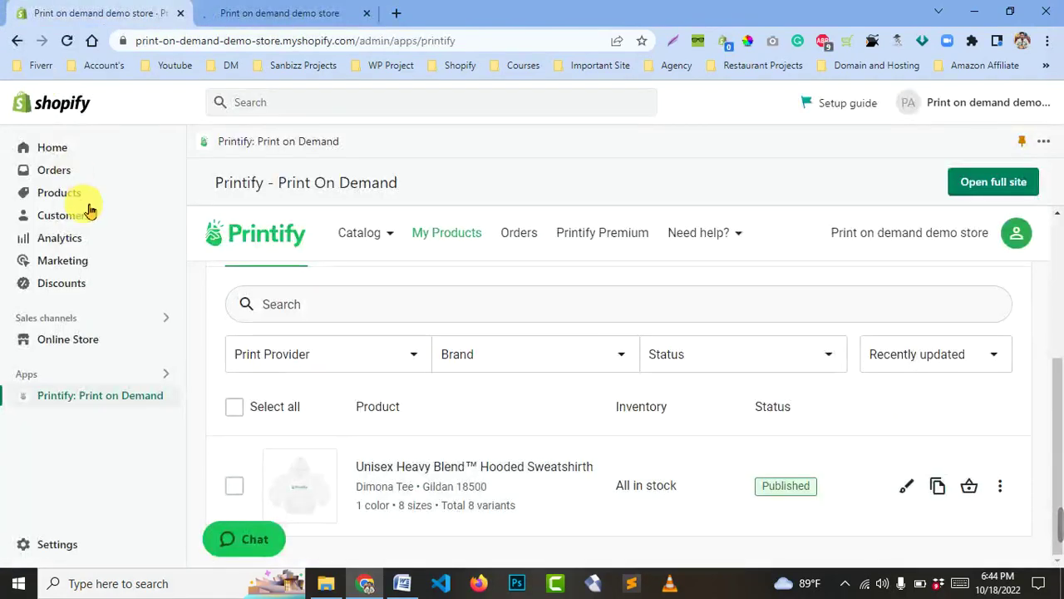
{"action": "left_click", "coordinate": [58, 193]}
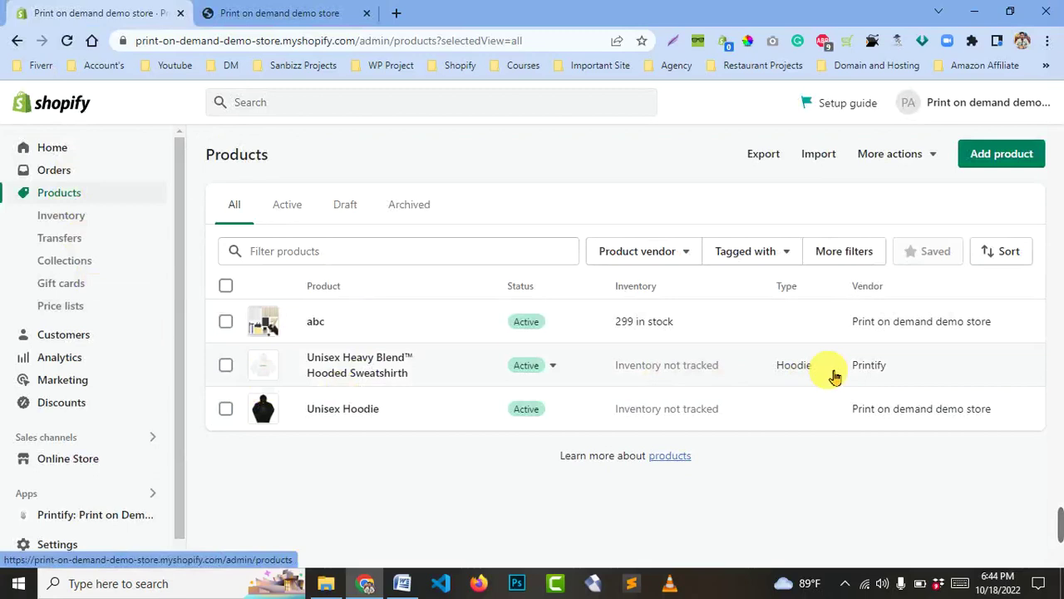
- Unlock the password-protected online store by entering the store password
{"action": "left_click", "coordinate": [275, 12]}
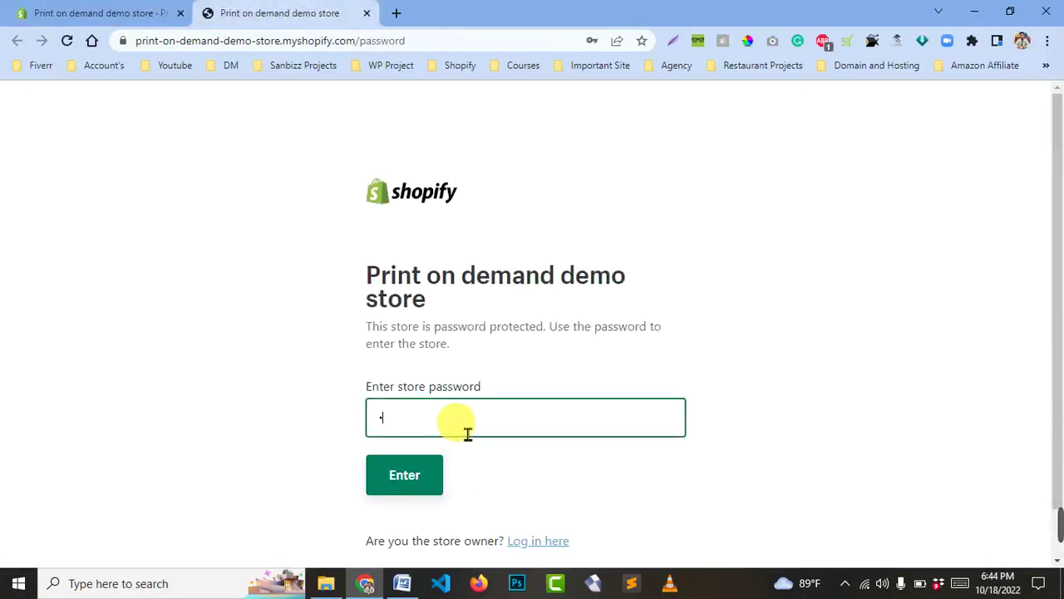
{"action": "key", "text": "Return"}
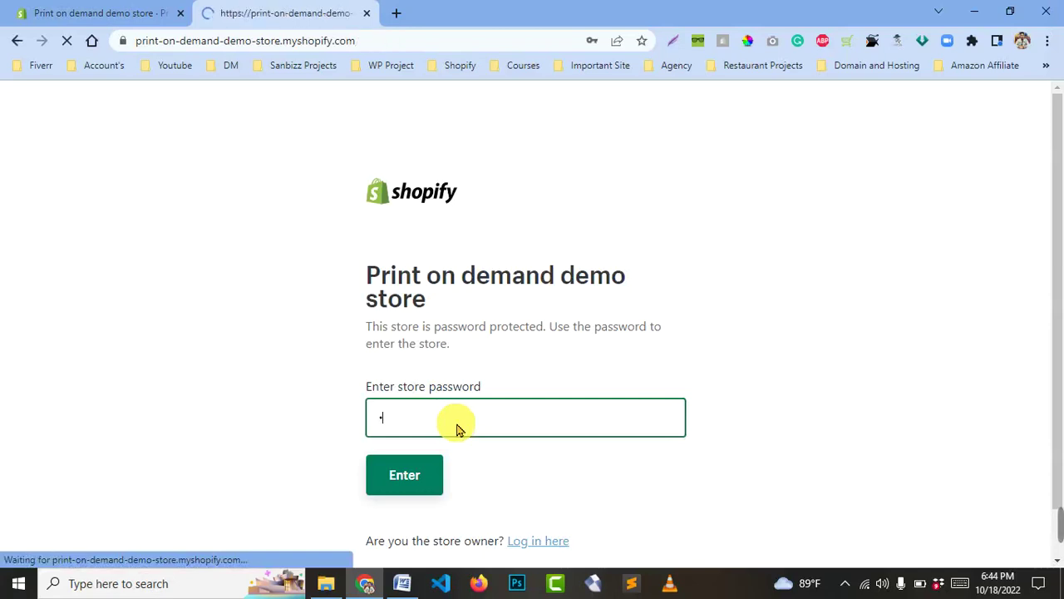
{"action": "scroll", "coordinate": [517, 341], "scroll_direction": "down", "scroll_amount": 4}
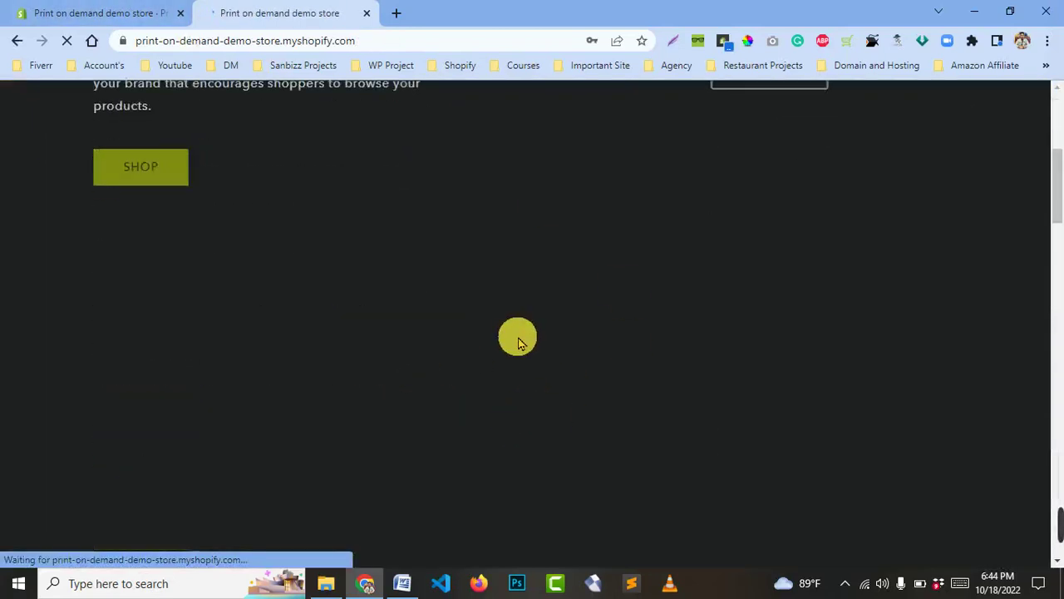
- Open the Unisex Heavy Blend Hooded Sweatshirth product page from the store's home page and decline saving the password in the browser
{"action": "scroll", "coordinate": [498, 357], "scroll_direction": "down", "scroll_amount": 2}
{"action": "scroll", "coordinate": [482, 372], "scroll_direction": "up", "scroll_amount": 6}
{"action": "scroll", "coordinate": [487, 375], "scroll_direction": "down", "scroll_amount": 4}
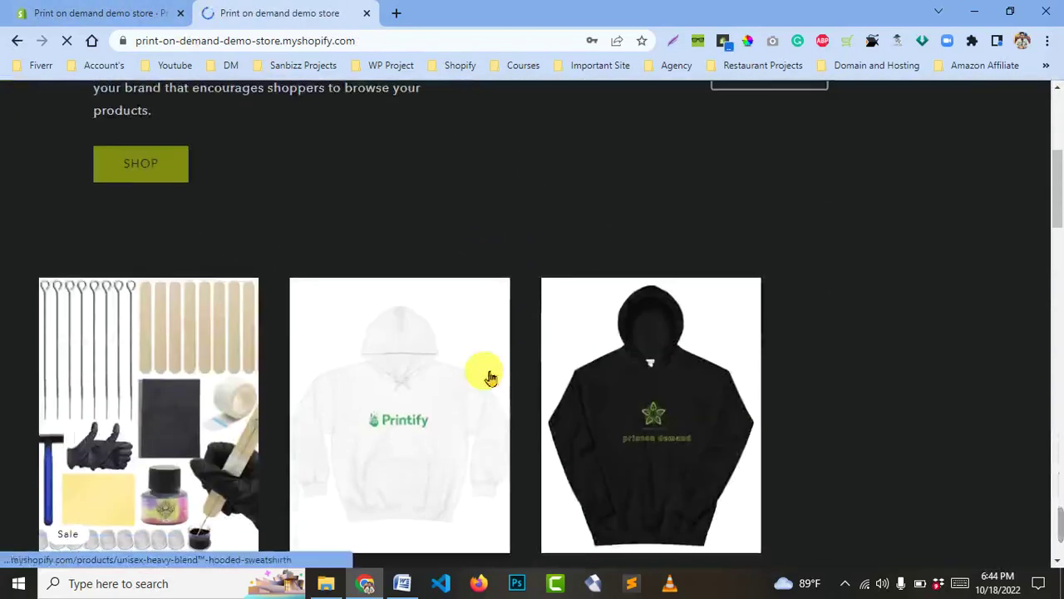
{"action": "scroll", "coordinate": [491, 379], "scroll_direction": "down", "scroll_amount": 3}
{"action": "left_click", "coordinate": [482, 374]}
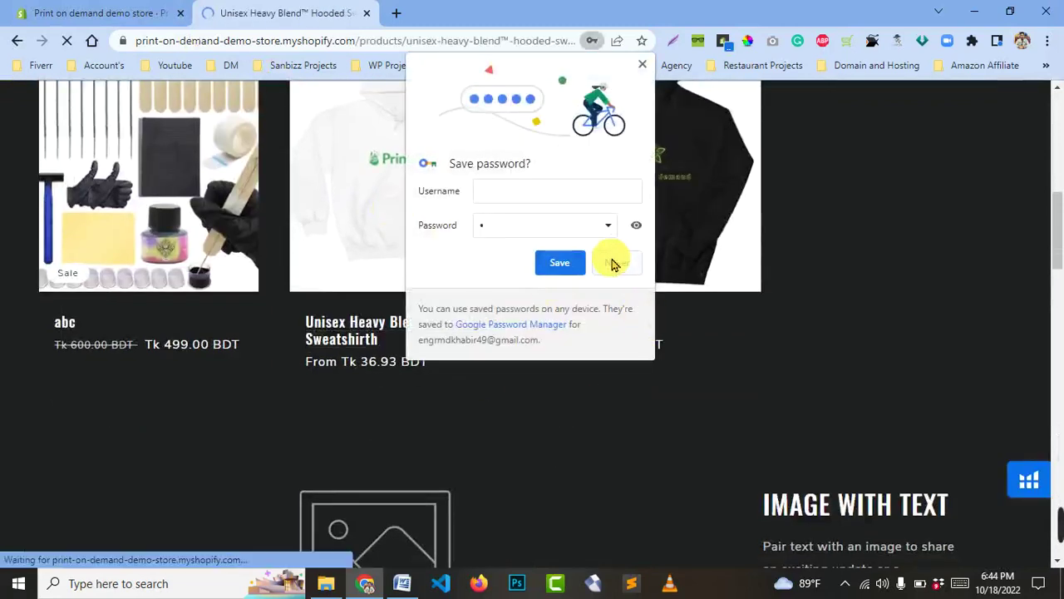
{"action": "left_click", "coordinate": [613, 263]}
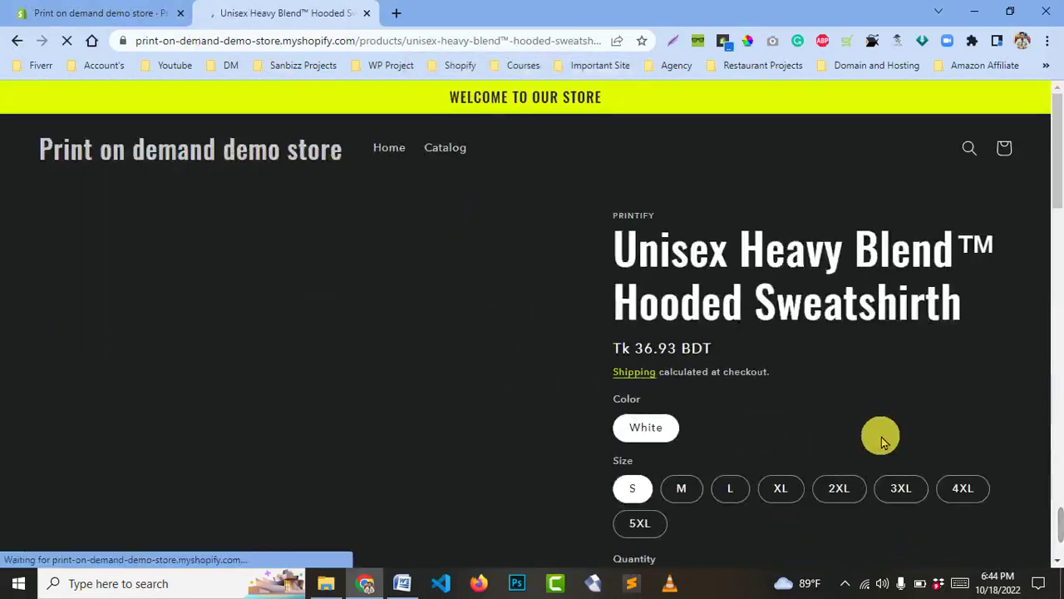
- Check the hoodie's product page and preview the second and third mockup images showing it worn by models
{"action": "scroll", "coordinate": [352, 374], "scroll_direction": "down", "scroll_amount": 3}
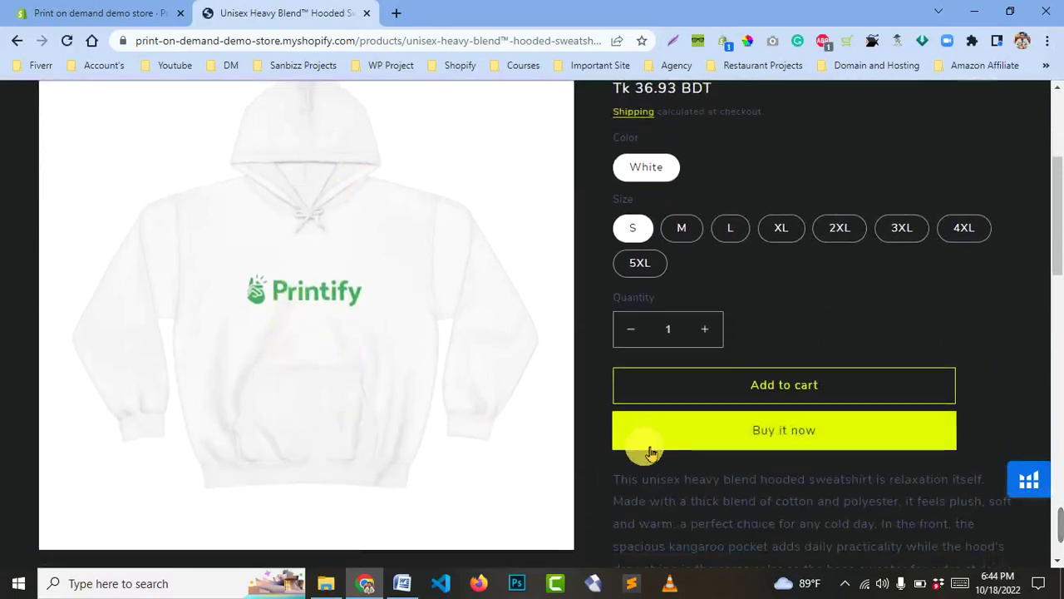
{"action": "scroll", "coordinate": [651, 452], "scroll_direction": "up", "scroll_amount": 3}
{"action": "scroll", "coordinate": [768, 475], "scroll_direction": "down", "scroll_amount": 5}
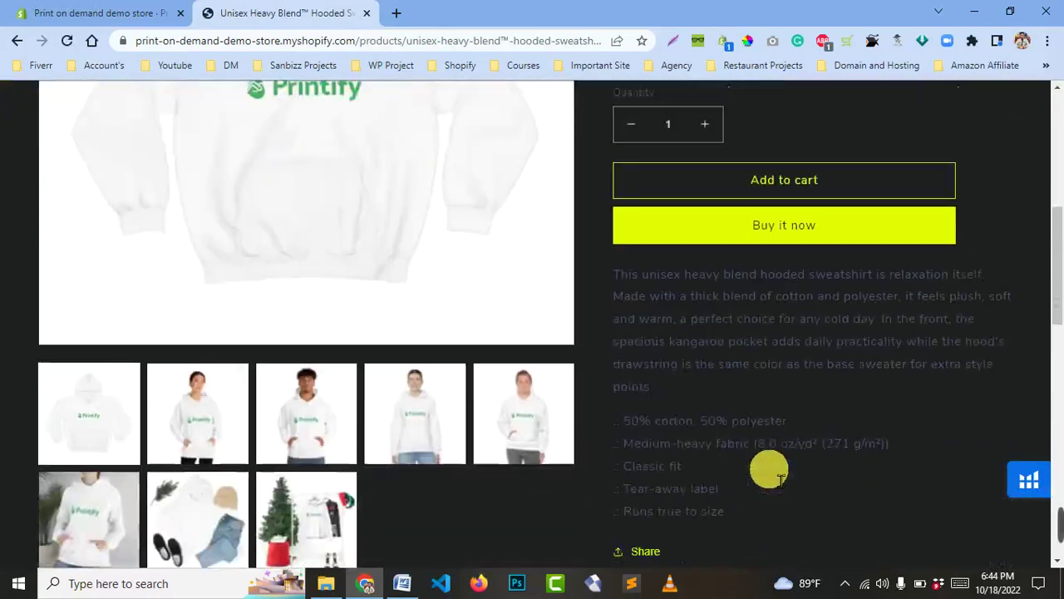
{"action": "scroll", "coordinate": [757, 457], "scroll_direction": "down", "scroll_amount": 3}
{"action": "left_click", "coordinate": [228, 228]}
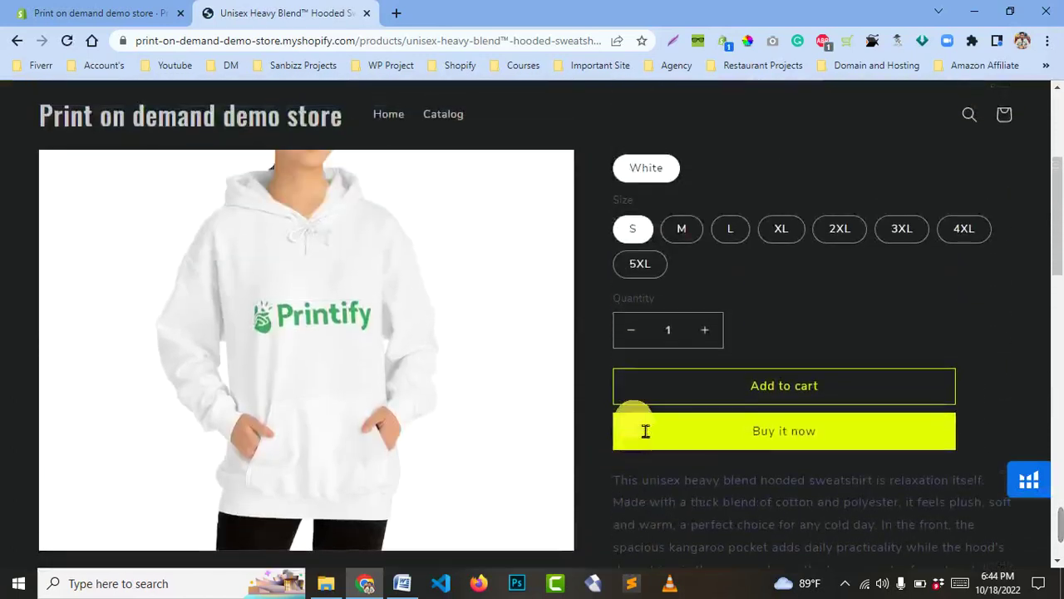
{"action": "scroll", "coordinate": [616, 431], "scroll_direction": "down", "scroll_amount": 3}
{"action": "left_click", "coordinate": [332, 361]}
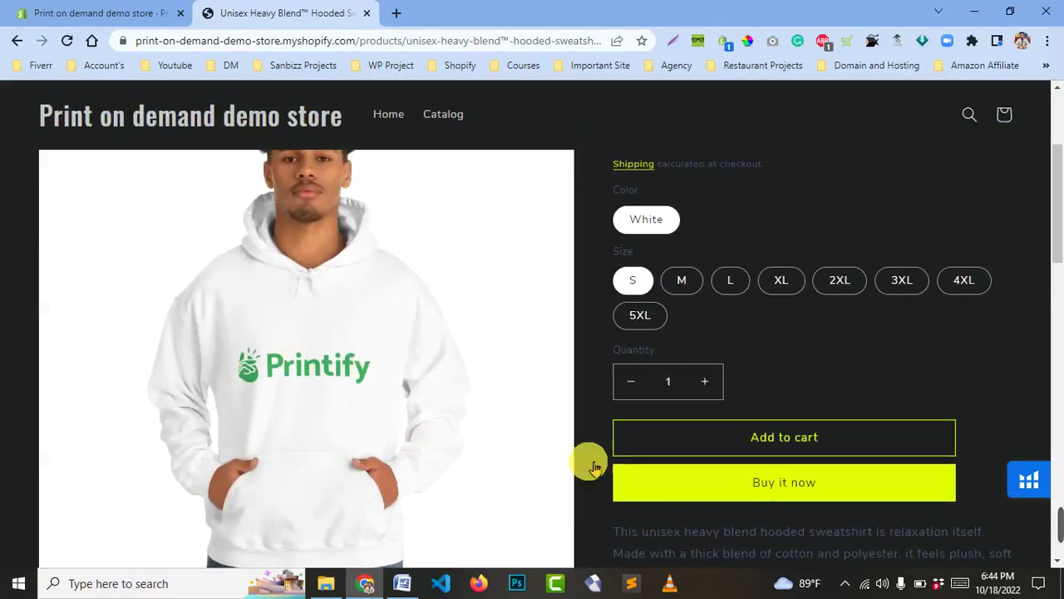
- Read the hoodie's description and examine the Details, Tips and Shipping sections and related products below it
{"action": "scroll", "coordinate": [690, 458], "scroll_direction": "down", "scroll_amount": 3}
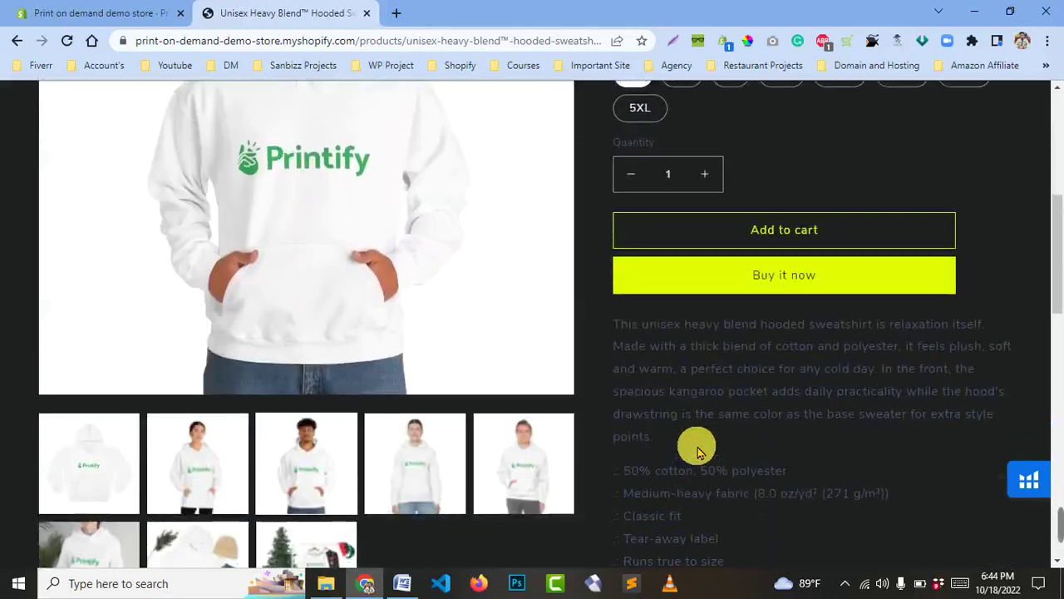
{"action": "scroll", "coordinate": [715, 494], "scroll_direction": "down", "scroll_amount": 3}
{"action": "scroll", "coordinate": [623, 419], "scroll_direction": "down", "scroll_amount": 5}
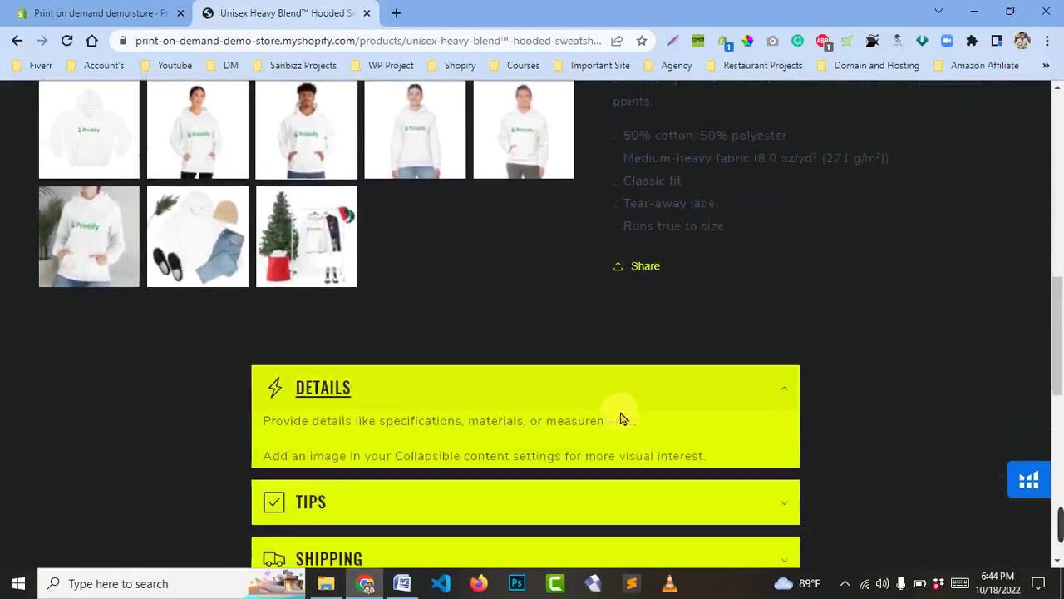
{"action": "scroll", "coordinate": [606, 421], "scroll_direction": "up", "scroll_amount": 3}
{"action": "scroll", "coordinate": [606, 424], "scroll_direction": "down", "scroll_amount": 6}
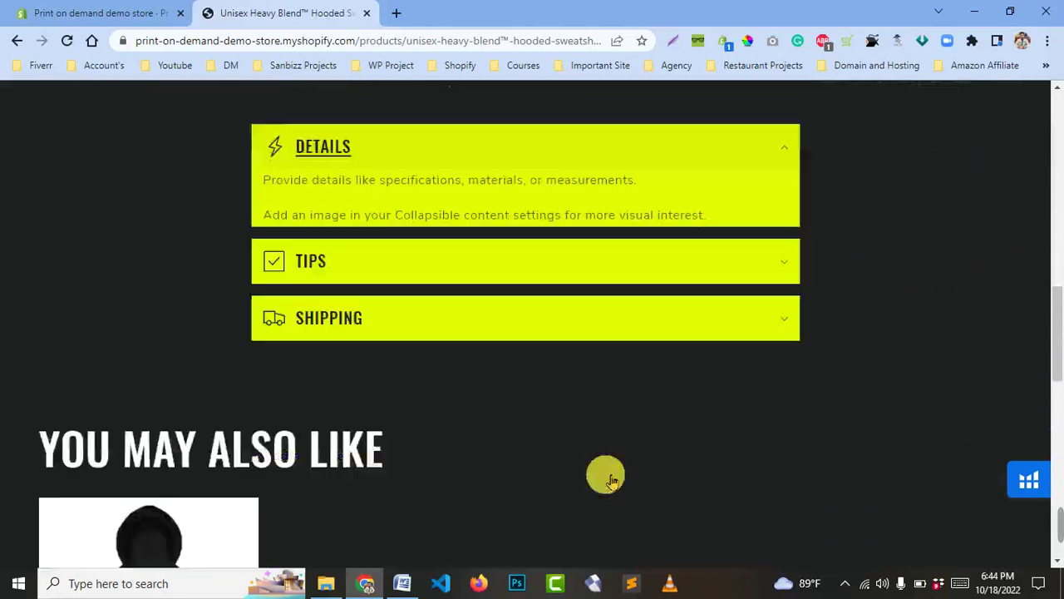
{"action": "scroll", "coordinate": [580, 476], "scroll_direction": "up", "scroll_amount": 10}
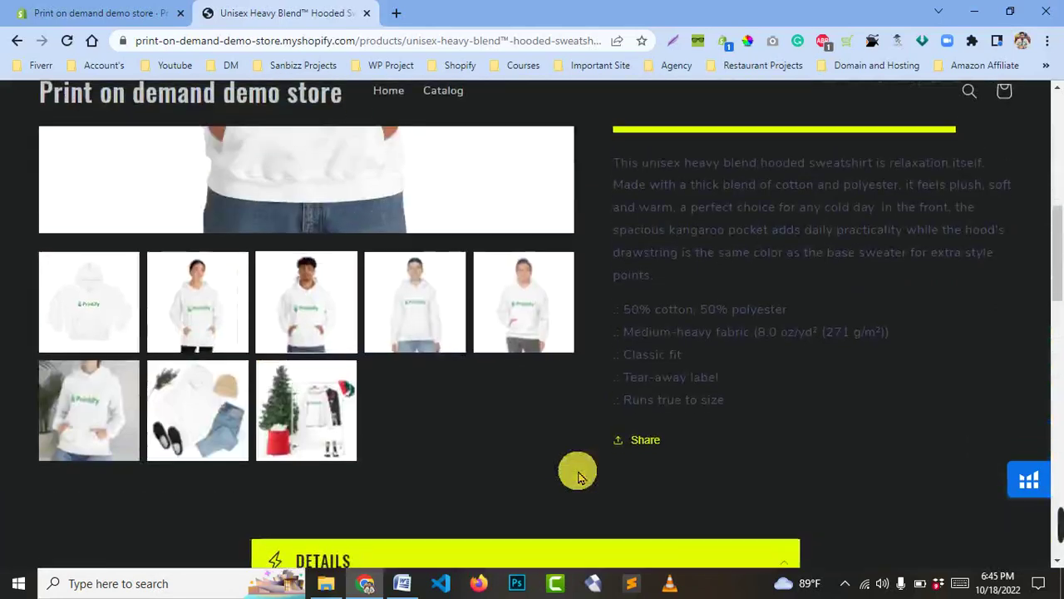
{"action": "scroll", "coordinate": [784, 487], "scroll_direction": "up", "scroll_amount": 3}
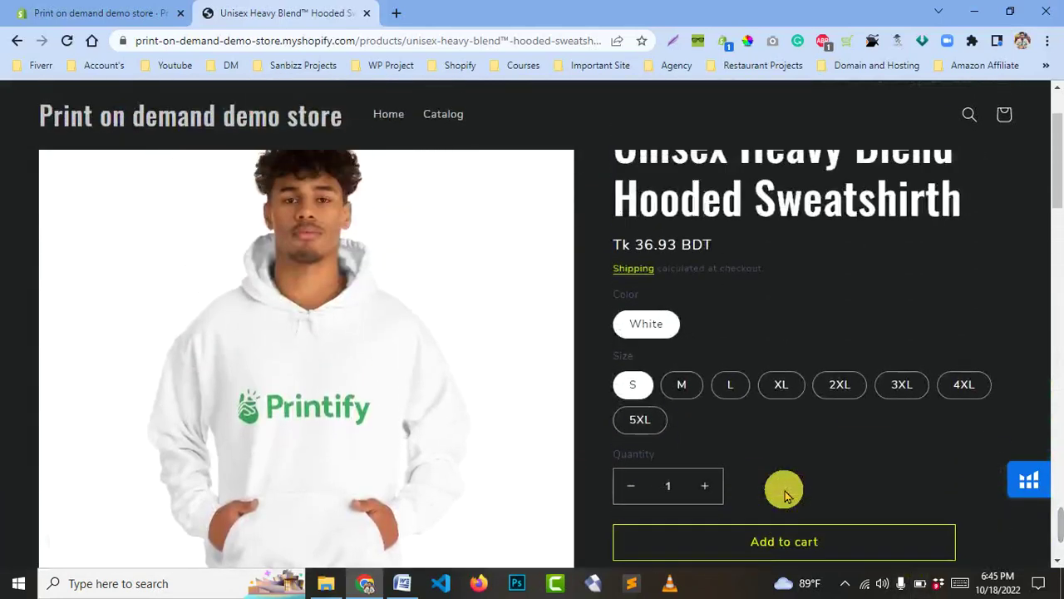
- Review the hoodie's title, price, color and size options, and its mockup image gallery
{"action": "scroll", "coordinate": [784, 494], "scroll_direction": "up", "scroll_amount": 1}
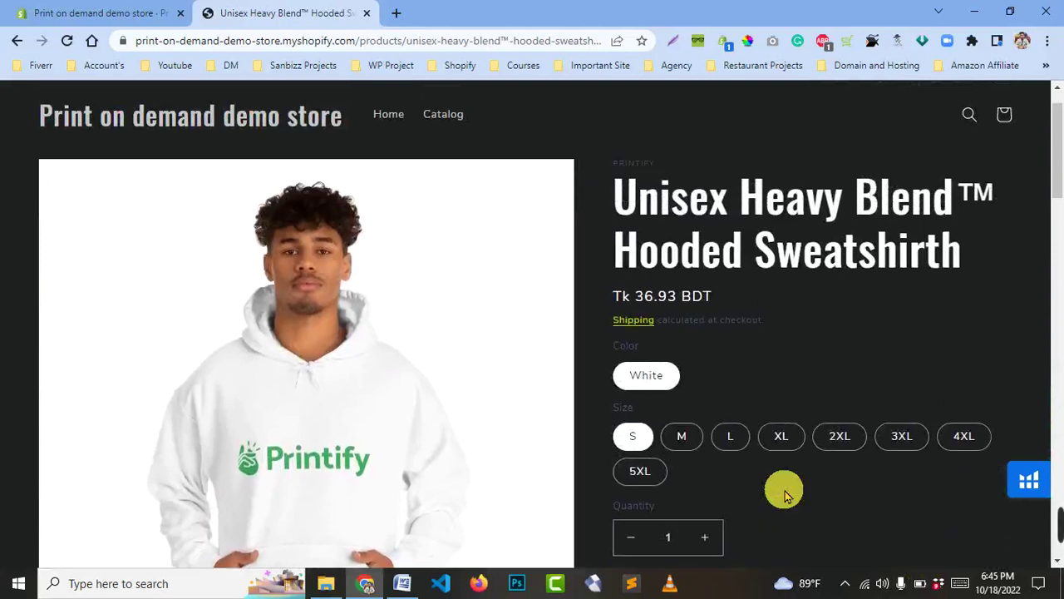
{"action": "scroll", "coordinate": [773, 465], "scroll_direction": "down", "scroll_amount": 2}
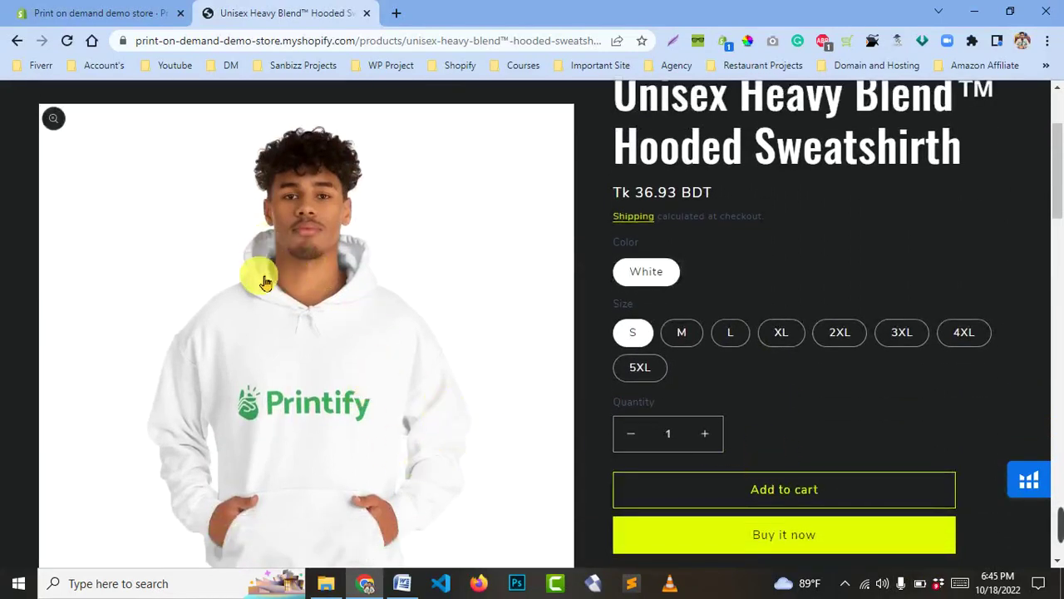
{"action": "scroll", "coordinate": [293, 423], "scroll_direction": "down", "scroll_amount": 3}
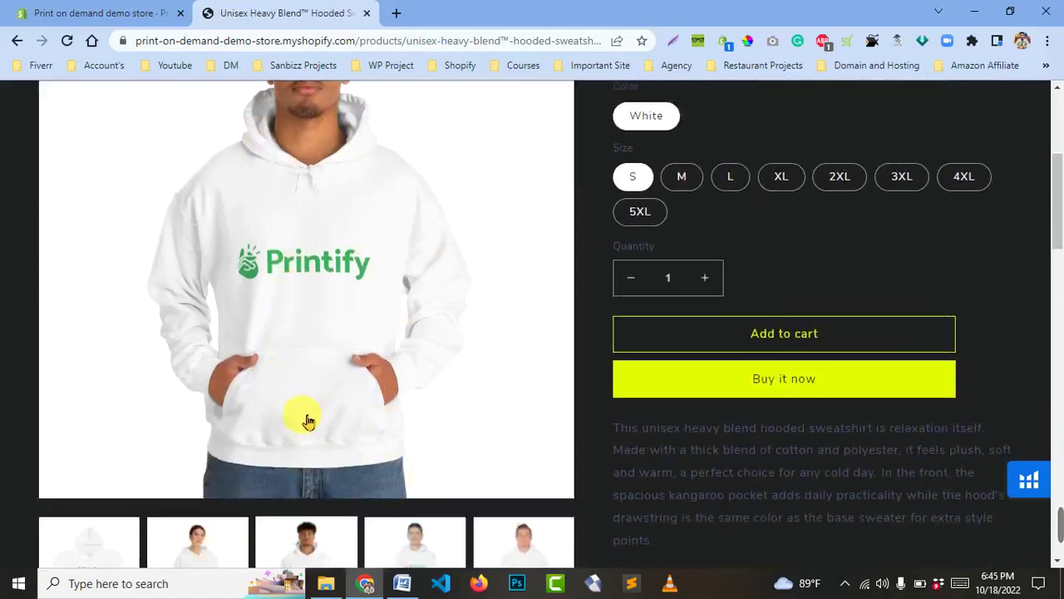
{"action": "scroll", "coordinate": [291, 419], "scroll_direction": "up", "scroll_amount": 2}
{"action": "scroll", "coordinate": [368, 427], "scroll_direction": "down", "scroll_amount": 5}
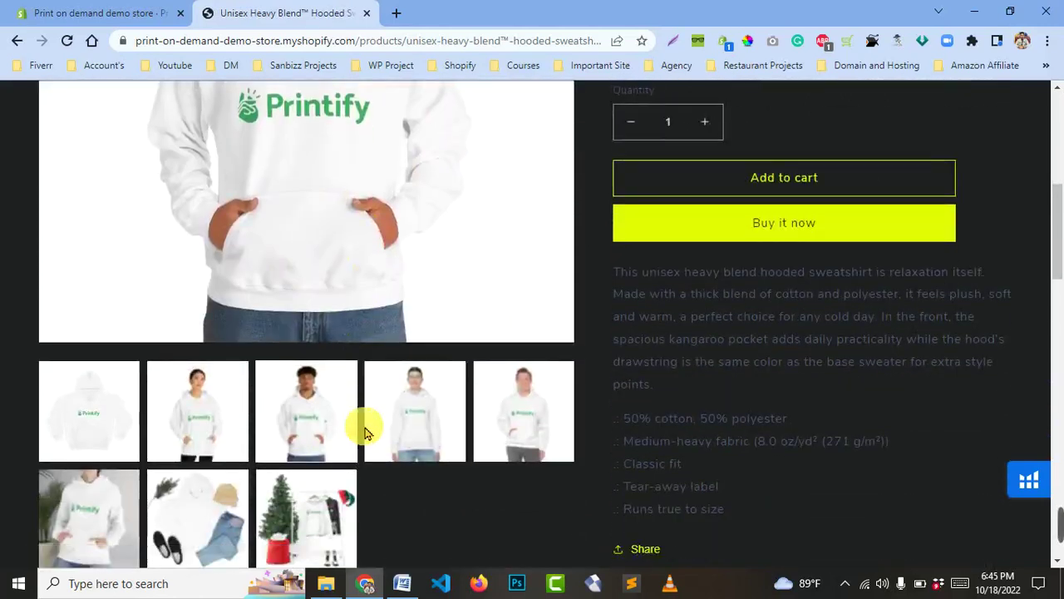
{"action": "scroll", "coordinate": [364, 432], "scroll_direction": "down", "scroll_amount": 1}
{"action": "scroll", "coordinate": [718, 475], "scroll_direction": "up", "scroll_amount": 10}
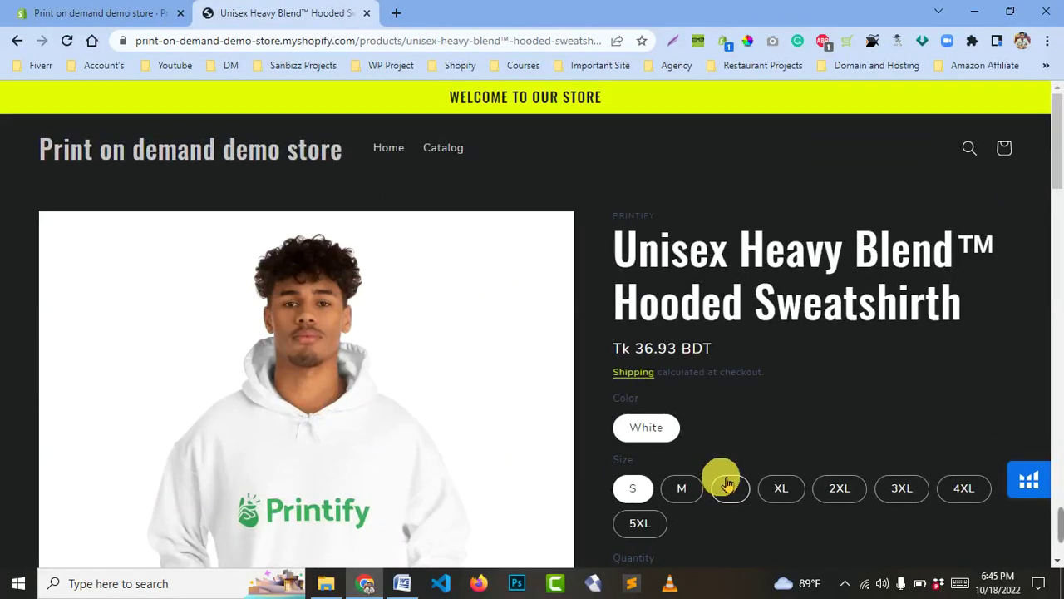
- Switch to the class notes in Microsoft Word and review the assignment list for Class 3
{"action": "left_click", "coordinate": [401, 583]}
{"action": "scroll", "coordinate": [545, 455], "scroll_direction": "up", "scroll_amount": 1}
{"action": "scroll", "coordinate": [545, 455], "scroll_direction": "up", "scroll_amount": 3}
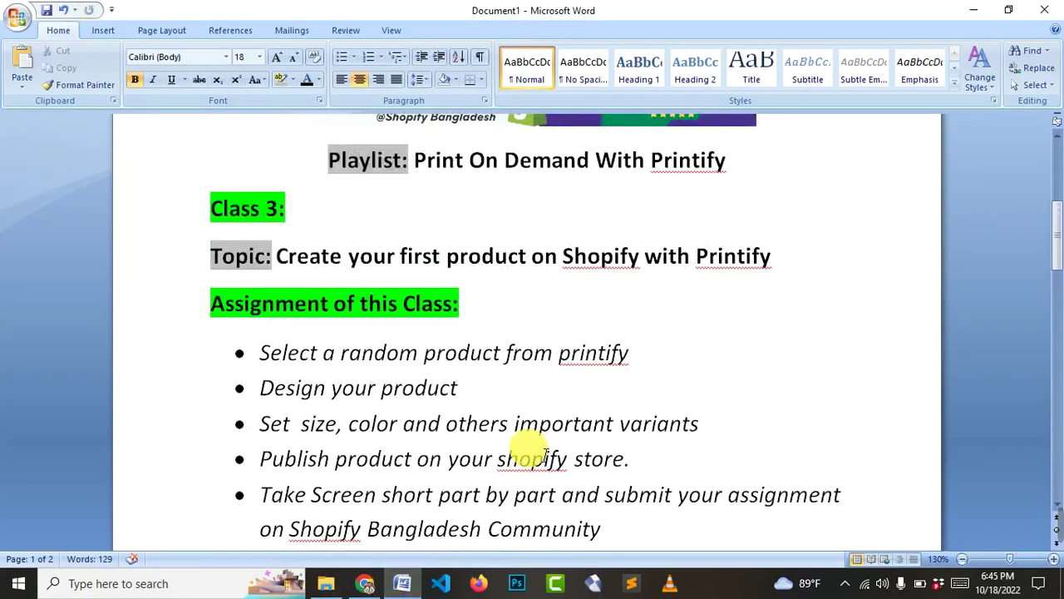
{"action": "scroll", "coordinate": [482, 373], "scroll_direction": "up", "scroll_amount": 3}
{"action": "scroll", "coordinate": [515, 449], "scroll_direction": "down", "scroll_amount": 4}
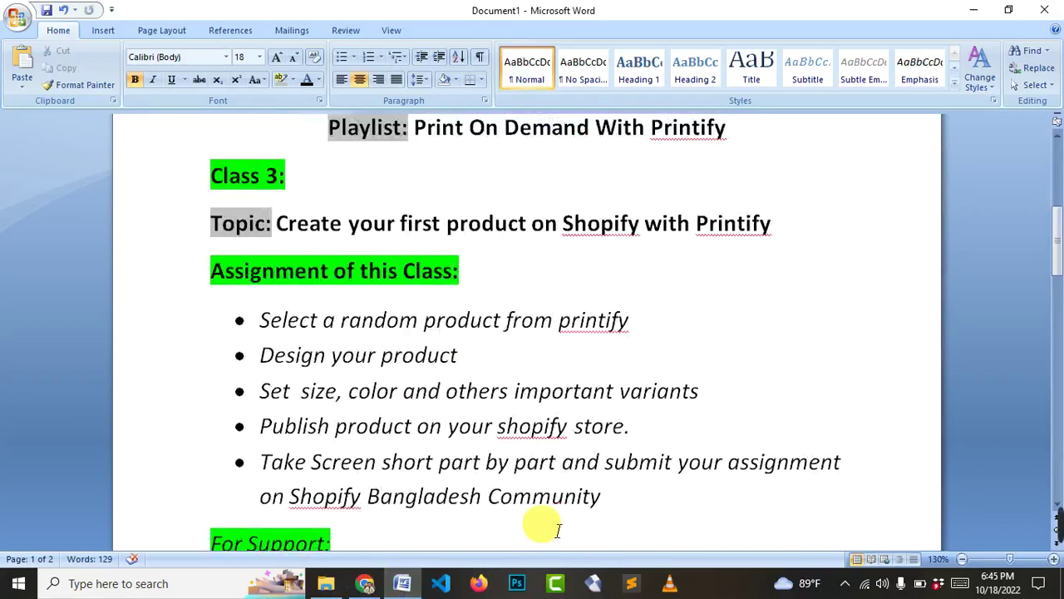